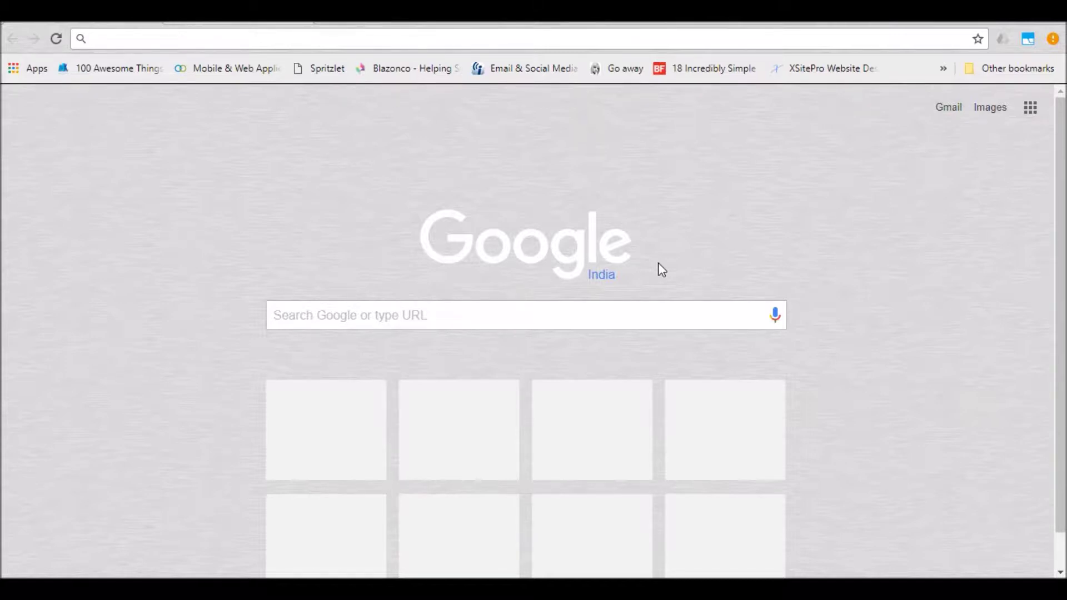
left_click(216, 40)
type("www.g")
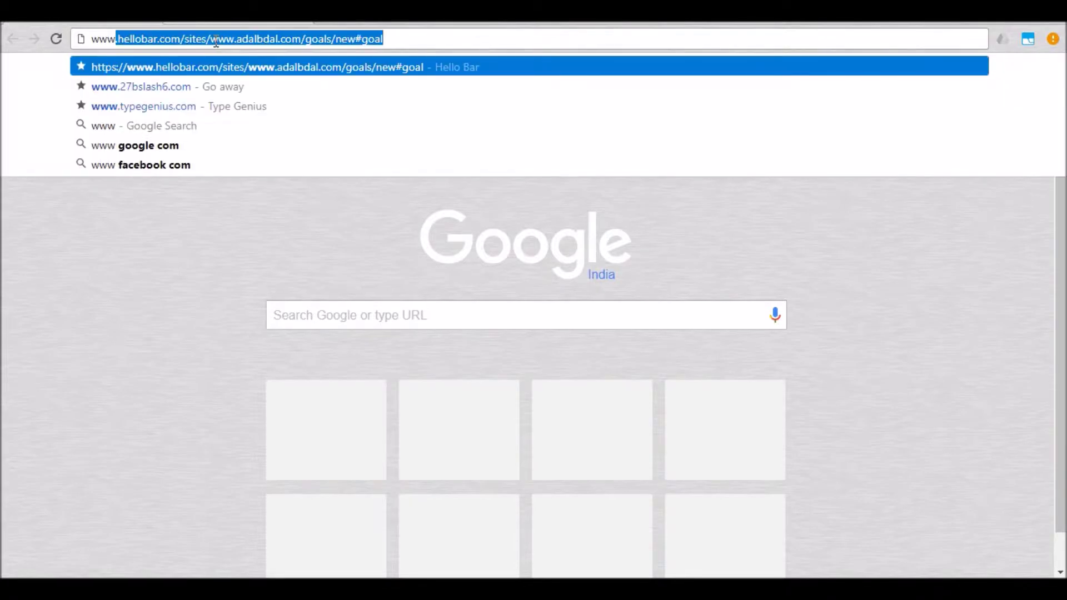
type("oo")
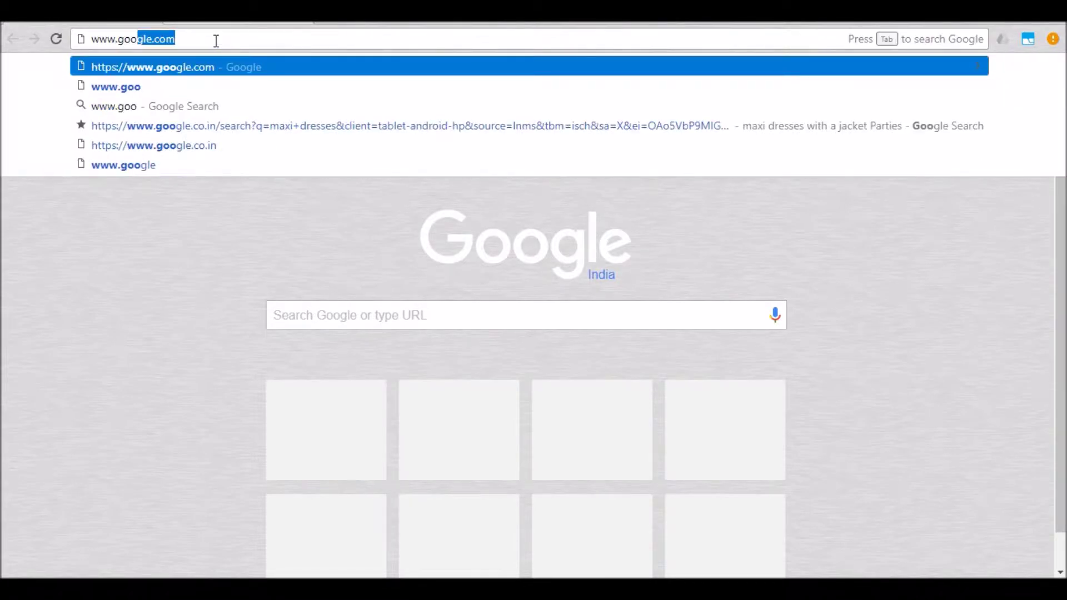
type("dbox")
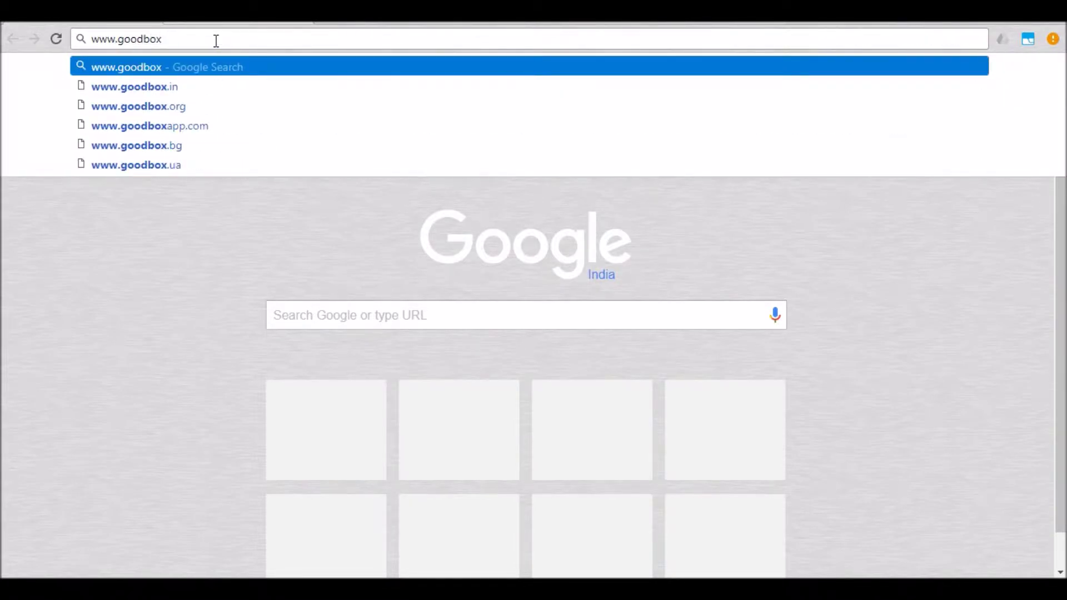
type("app")
key("Right")
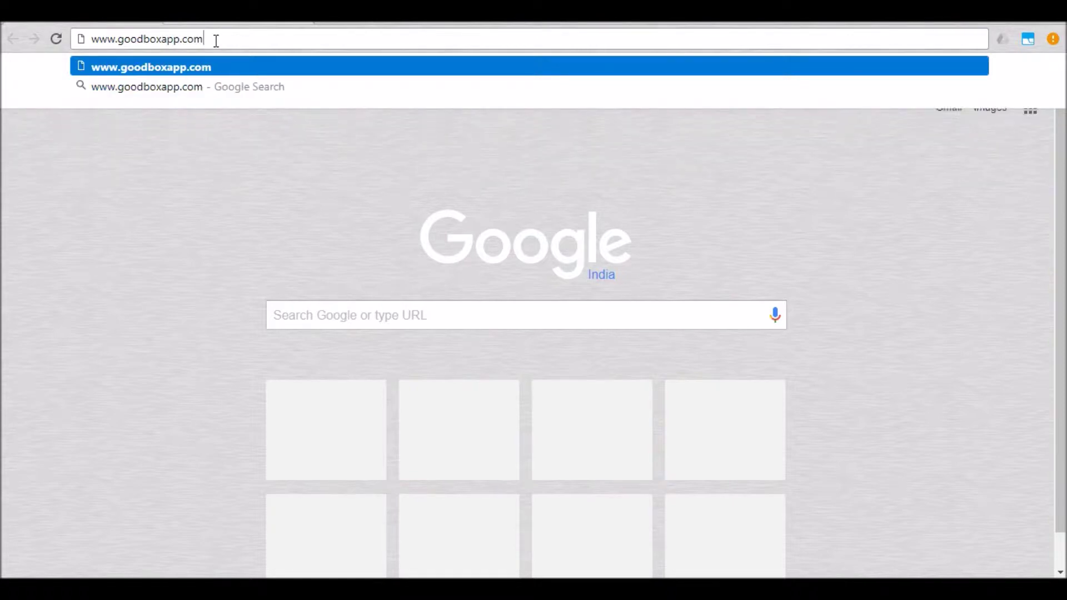
key("Return")
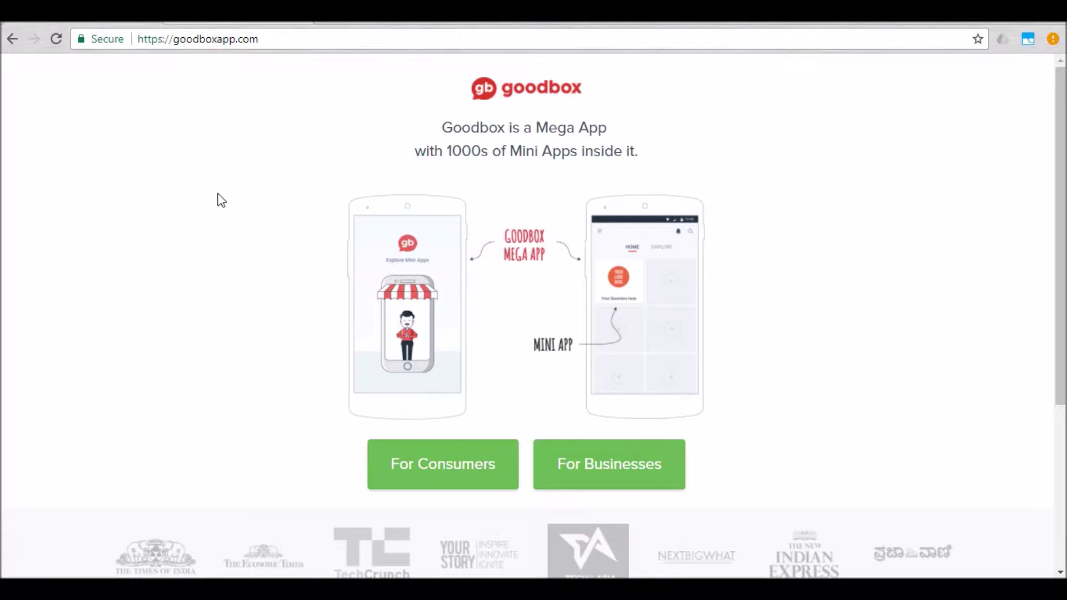
Step: Open the For Businesses page and read down to the ₹4,999 and ₹19,999 pricing plans
left_click(598, 465)
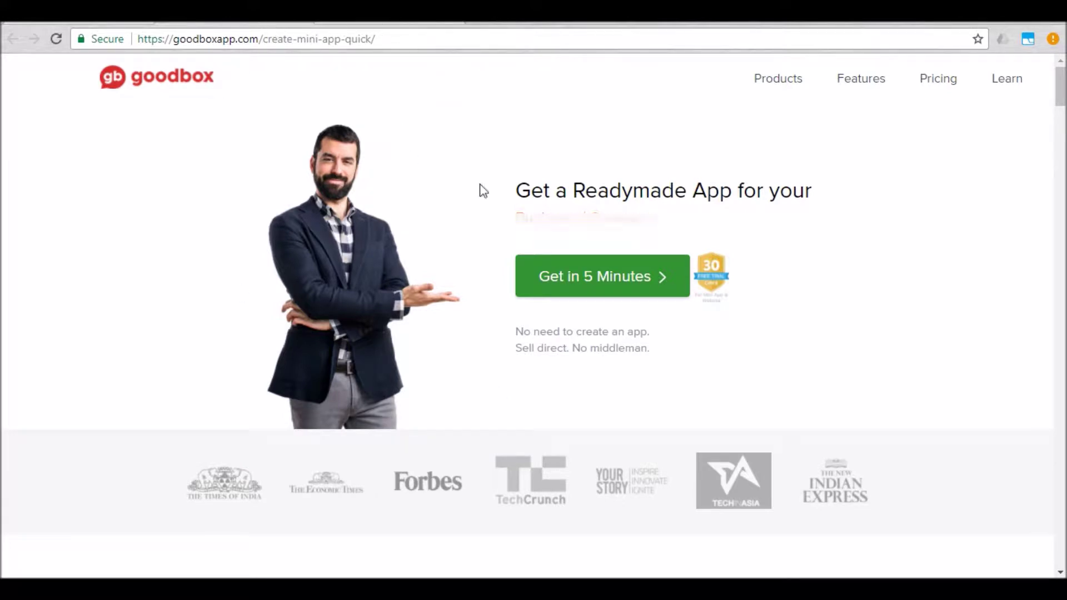
scroll(483, 191, "down", 6)
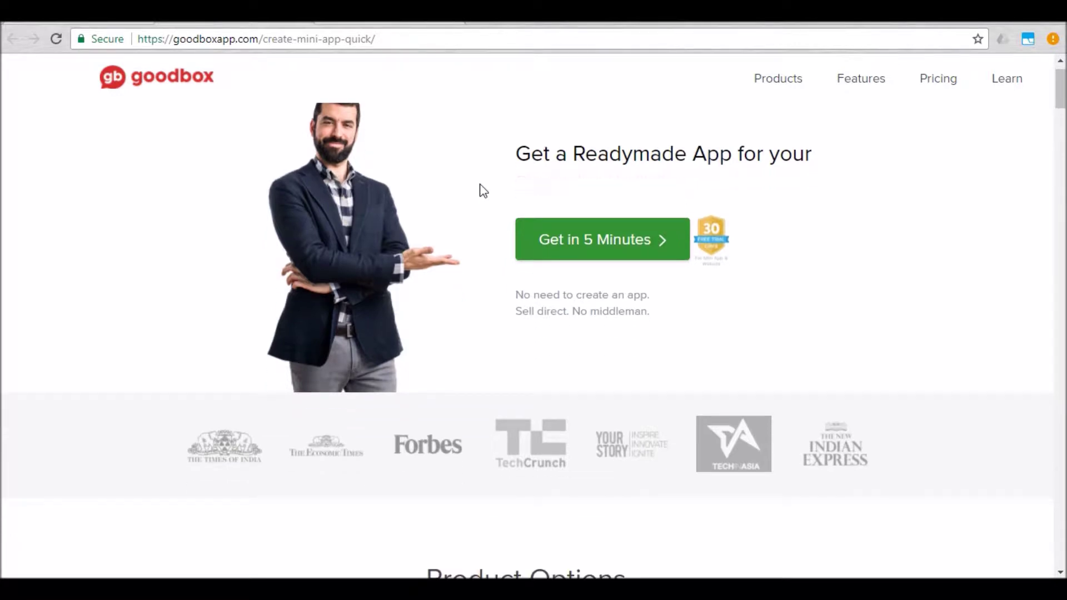
scroll(483, 190, "down", 8)
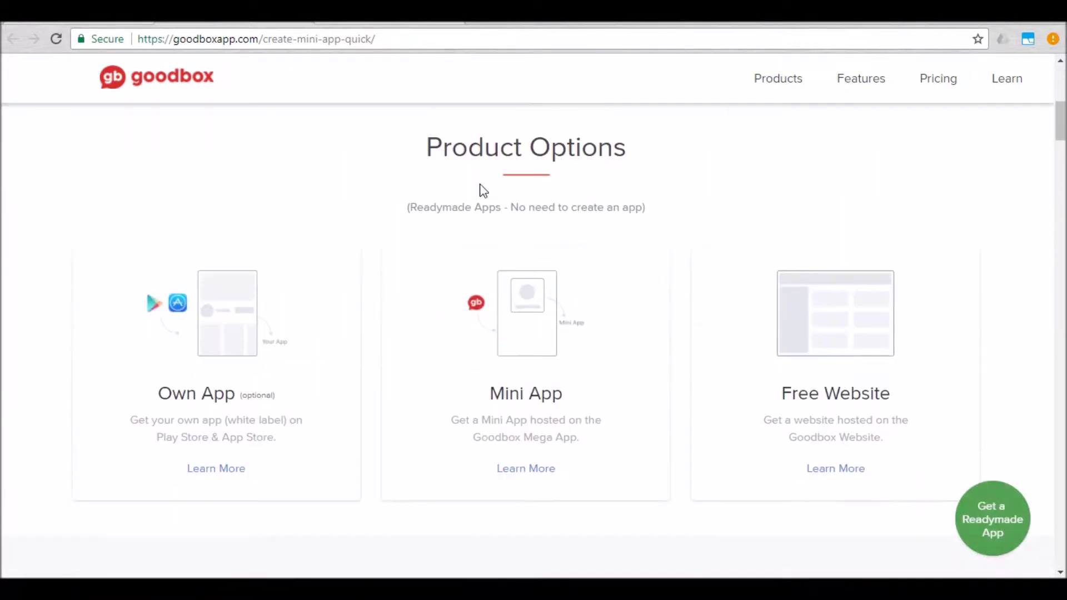
scroll(482, 191, "down", 9)
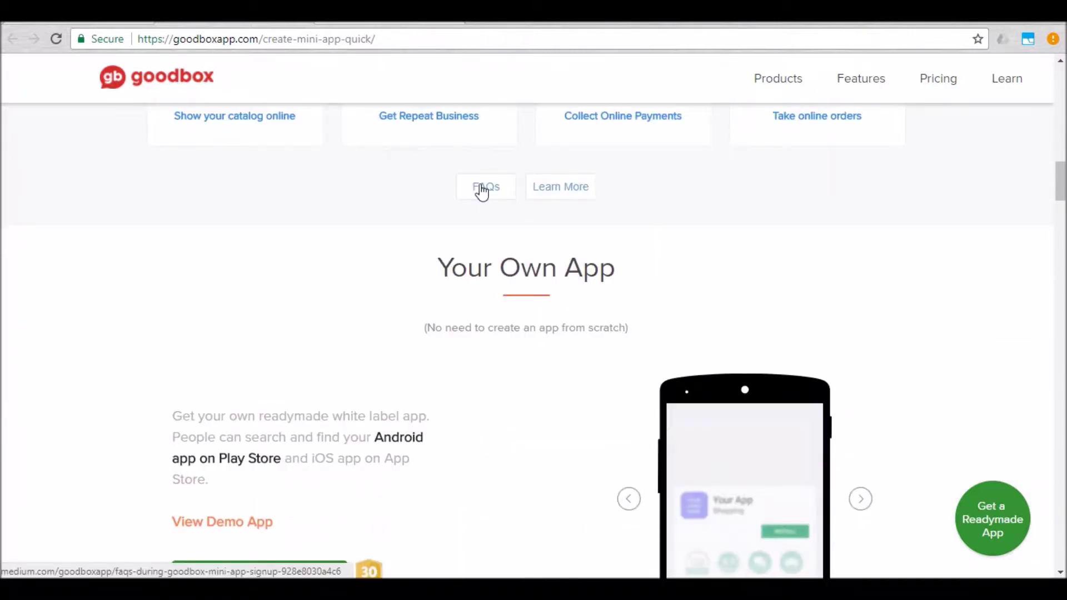
scroll(481, 188, "down", 5)
scroll(917, 331, "up", 1)
scroll(919, 332, "down", 1)
scroll(917, 331, "down", 8)
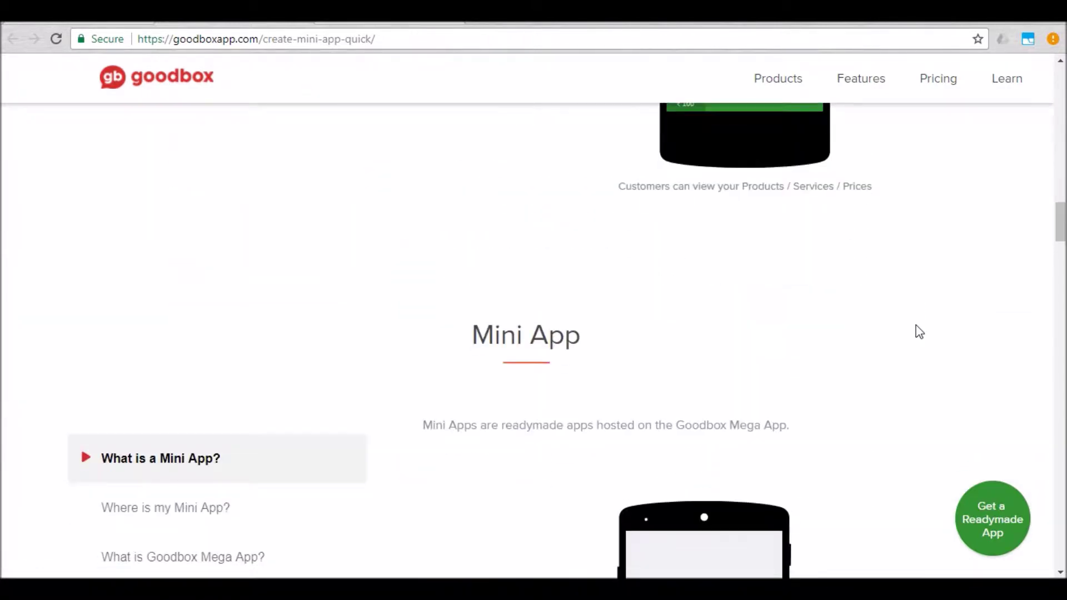
scroll(449, 257, "down", 1)
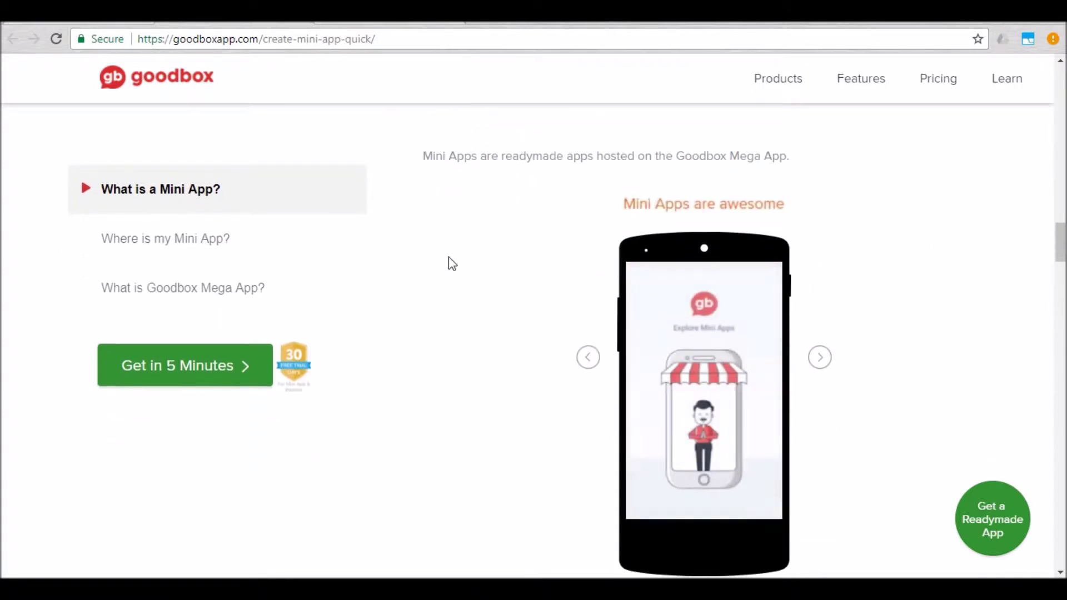
scroll(448, 257, "up", 1)
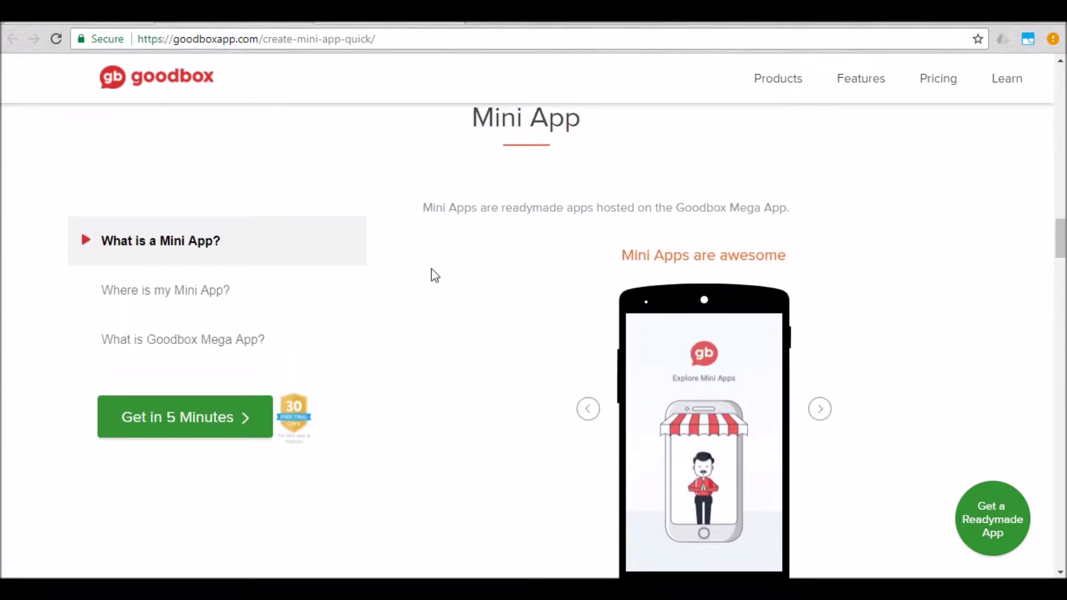
scroll(411, 287, "down", 4)
scroll(411, 287, "down", 8)
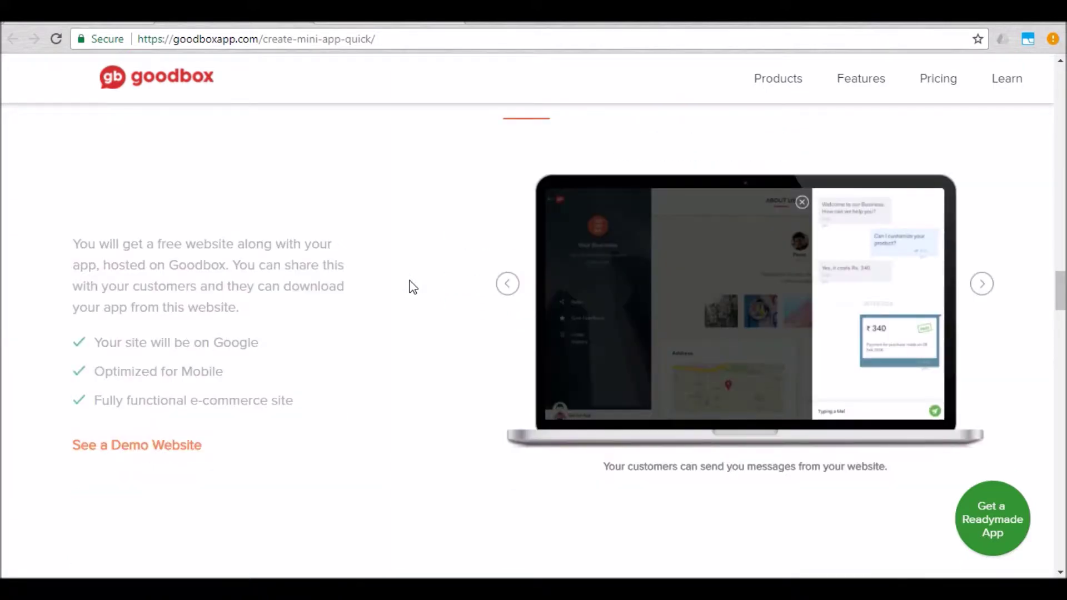
scroll(413, 286, "down", 8)
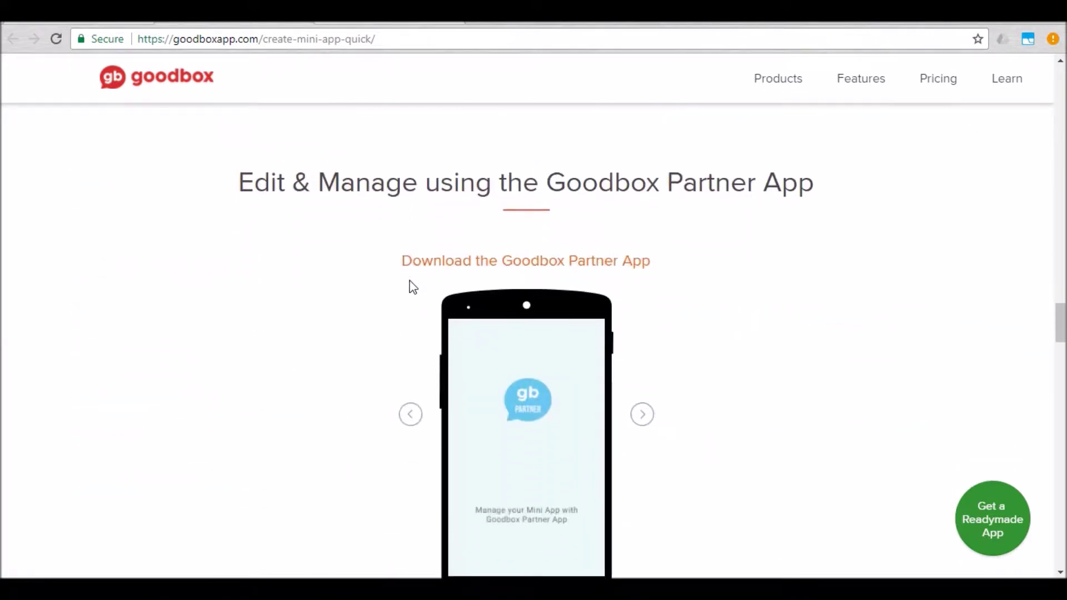
scroll(413, 286, "down", 4)
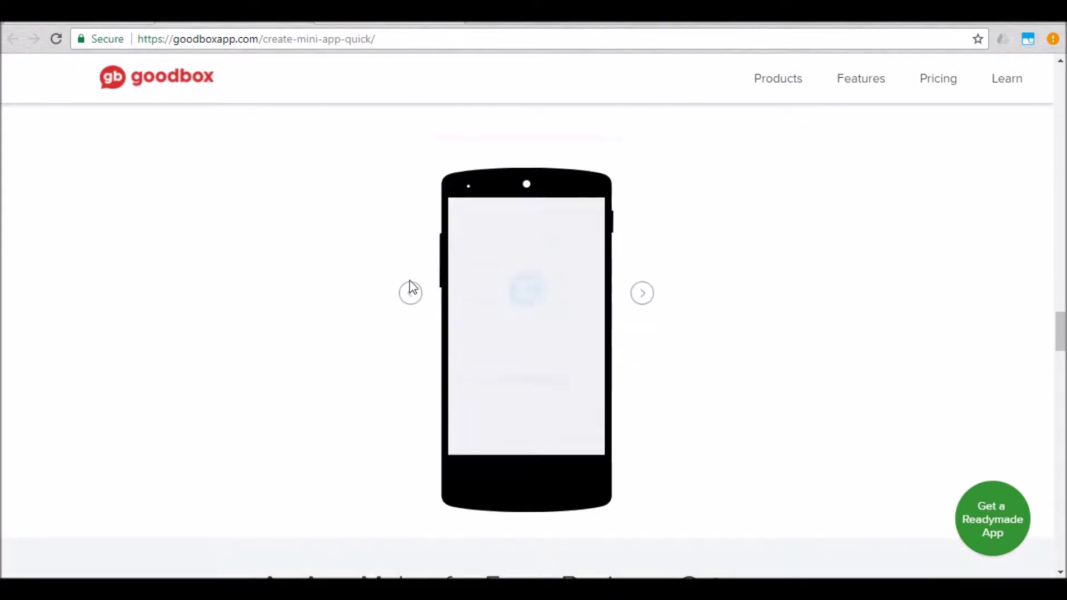
scroll(413, 286, "up", 2)
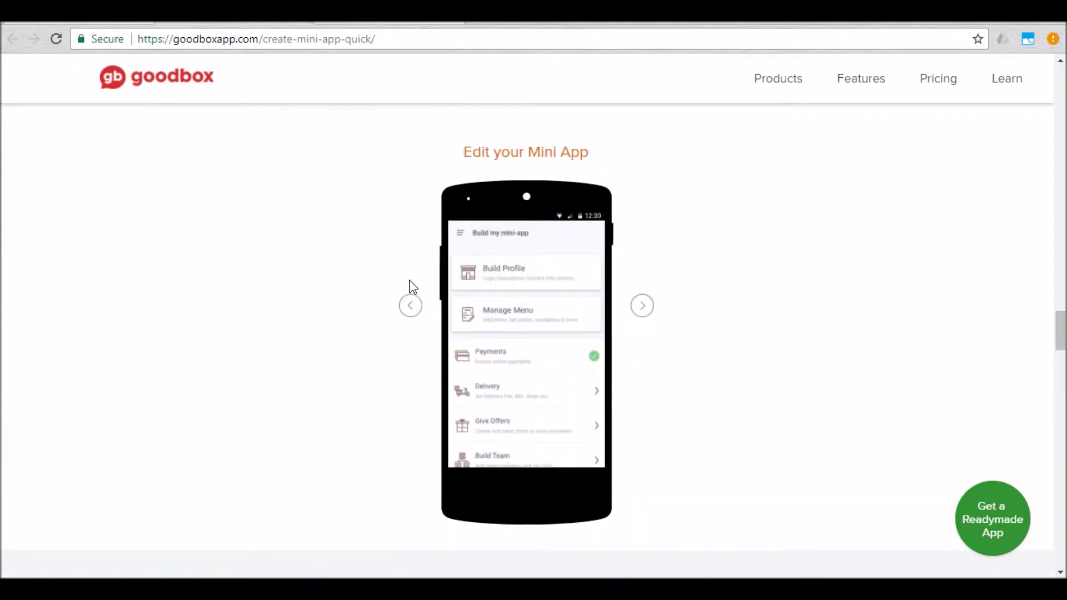
scroll(412, 286, "down", 6)
scroll(413, 286, "down", 3)
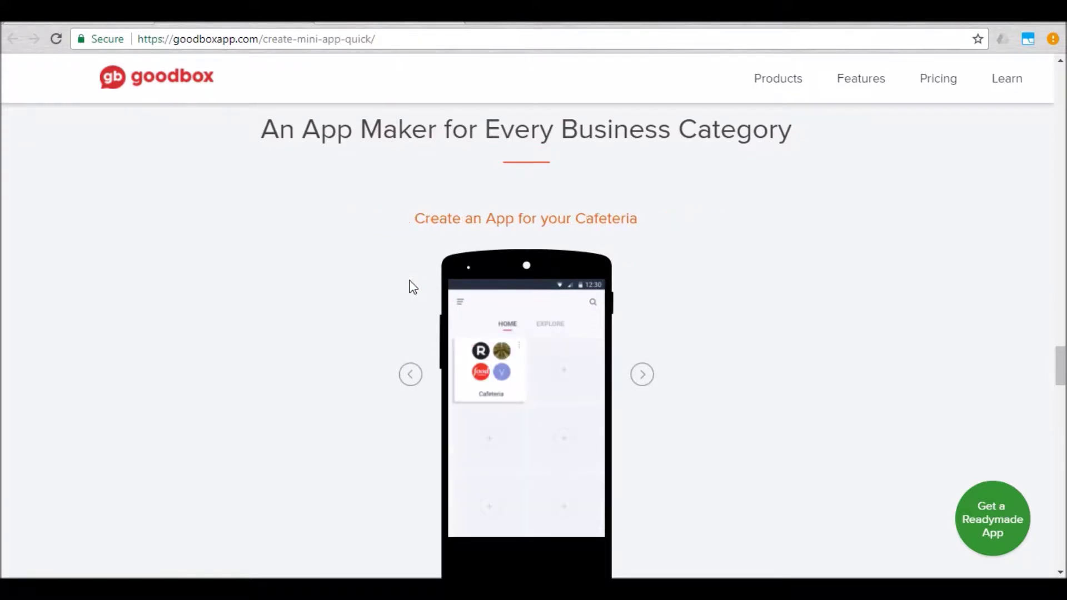
scroll(413, 286, "down", 4)
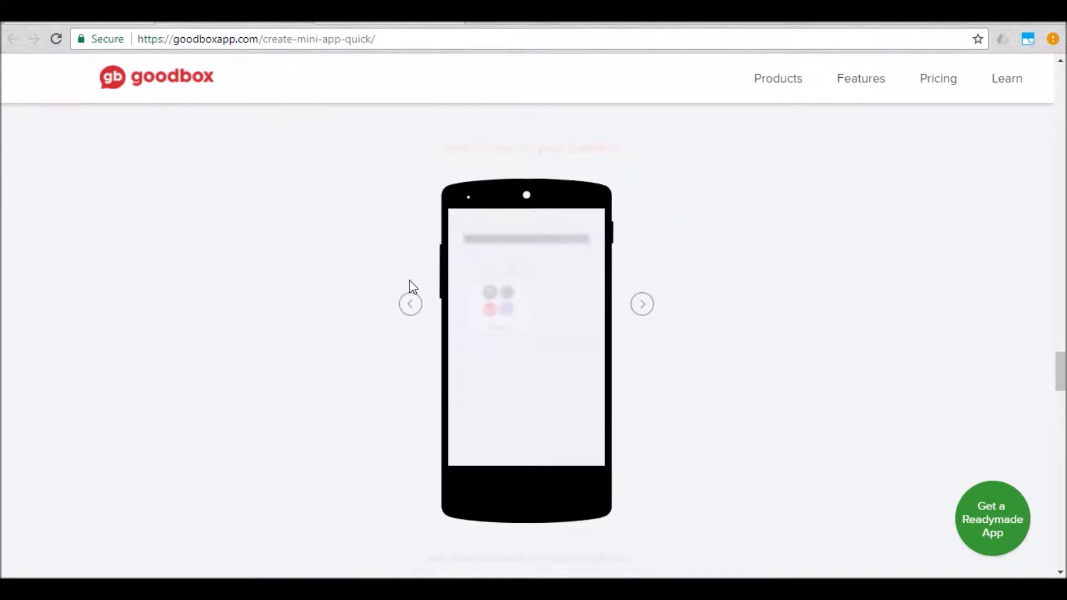
scroll(412, 286, "down", 5)
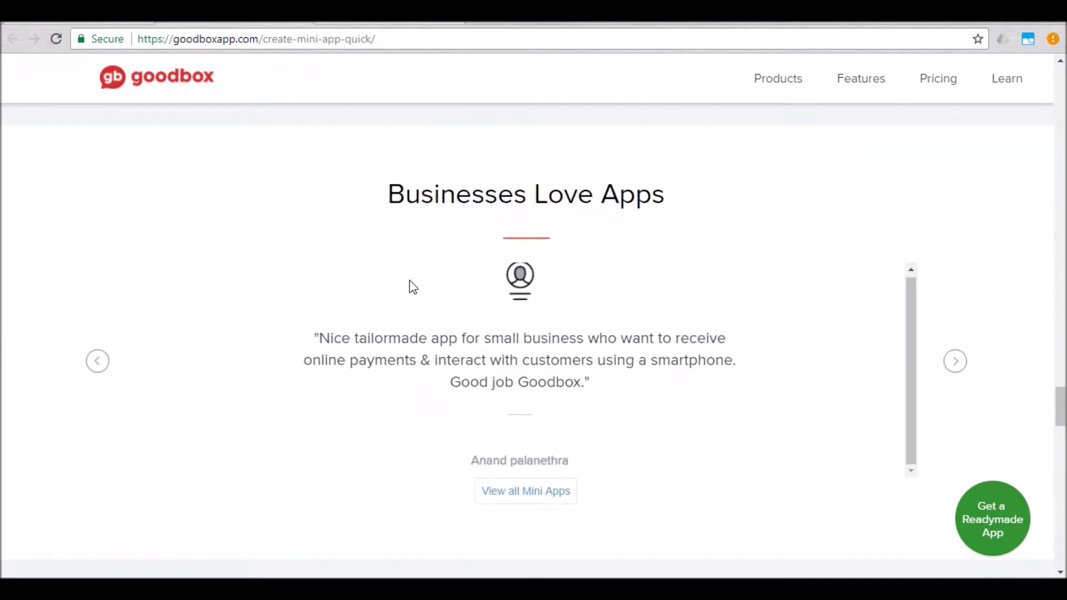
scroll(333, 312, "down", 1)
scroll(125, 416, "down", 5)
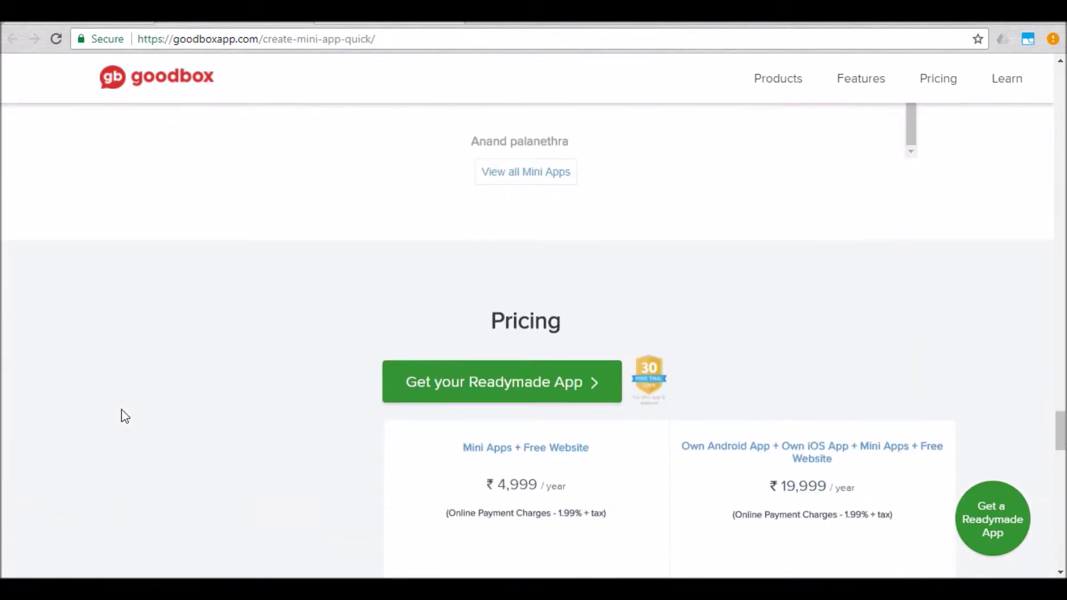
scroll(125, 417, "down", 1)
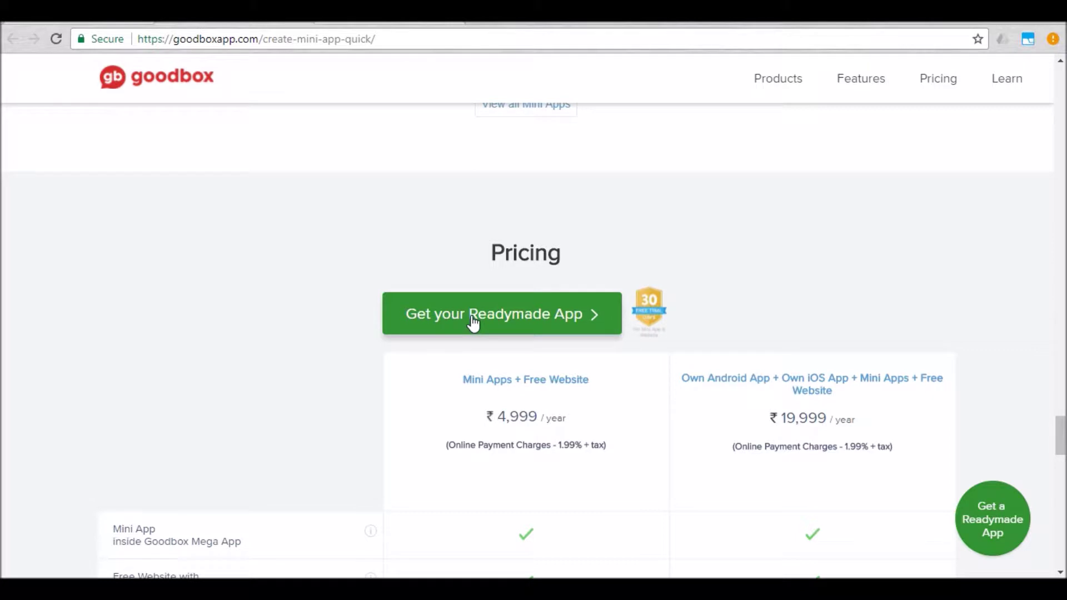
Step: Start a readymade app with Restaurant / Cafe as the business type
left_click(472, 321)
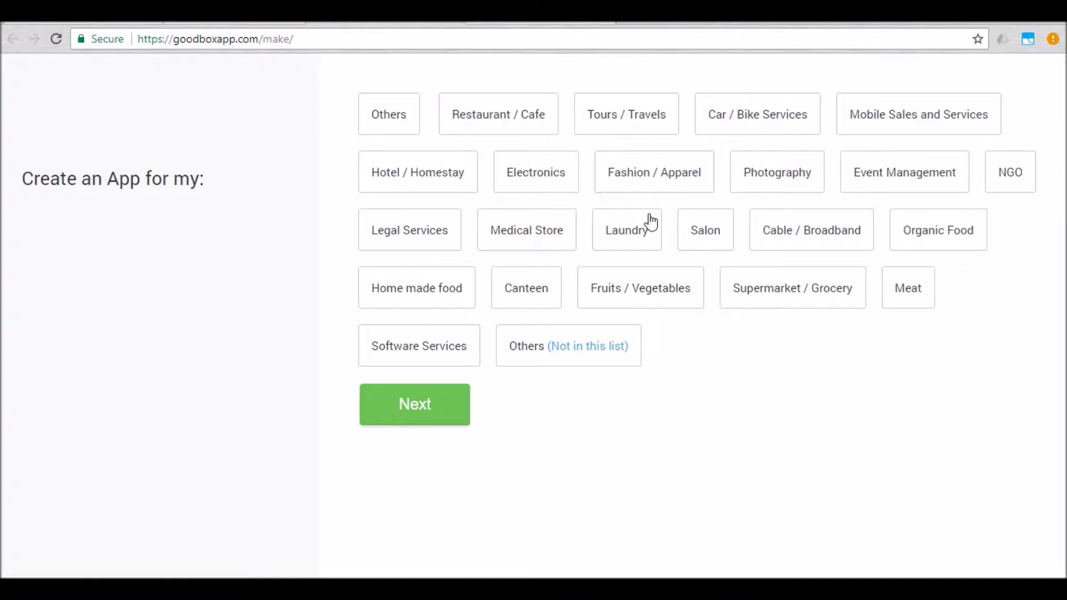
left_click(521, 105)
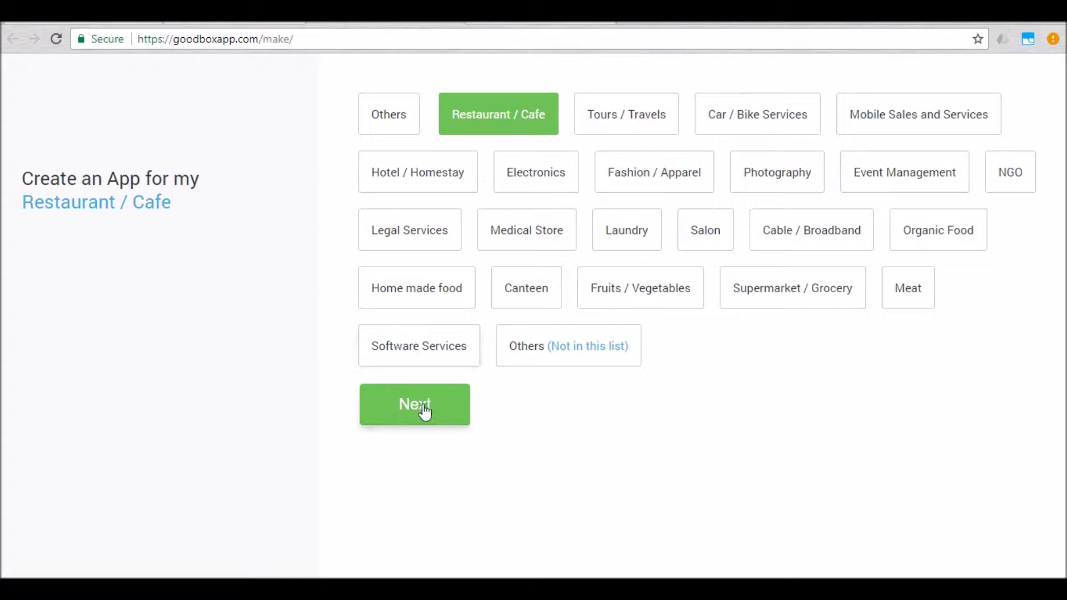
left_click(425, 413)
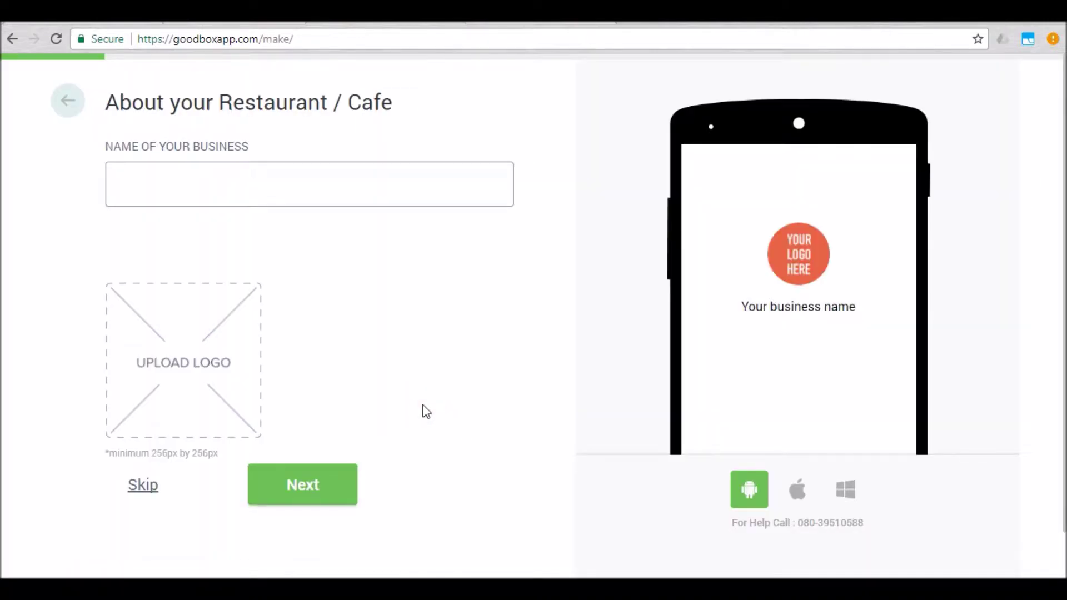
Step: Enter 'Chandra's Restaurant' as the name of the business
left_click(328, 167)
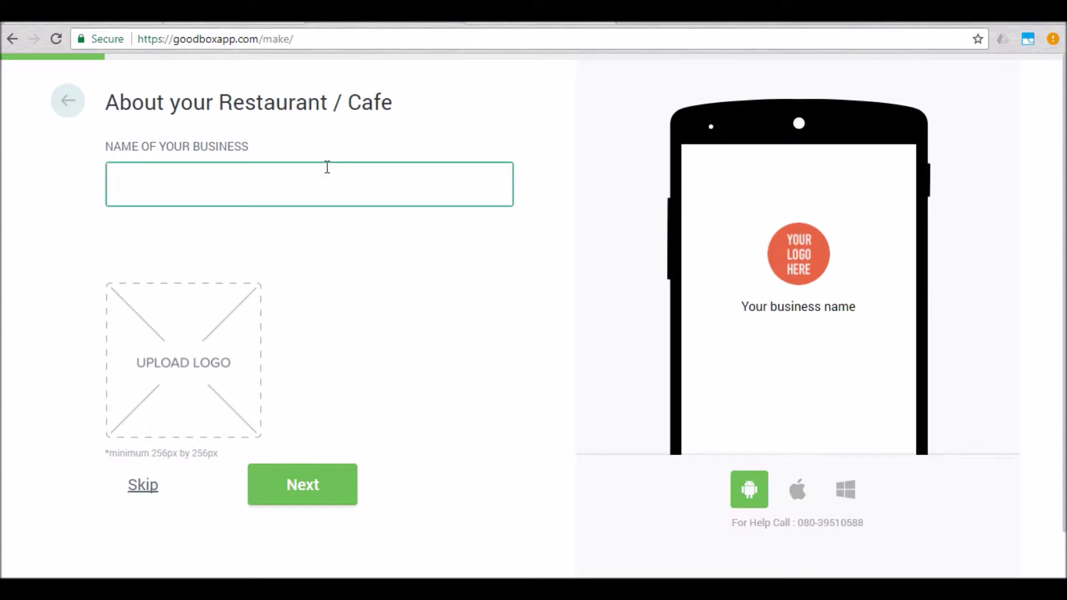
type("Cha")
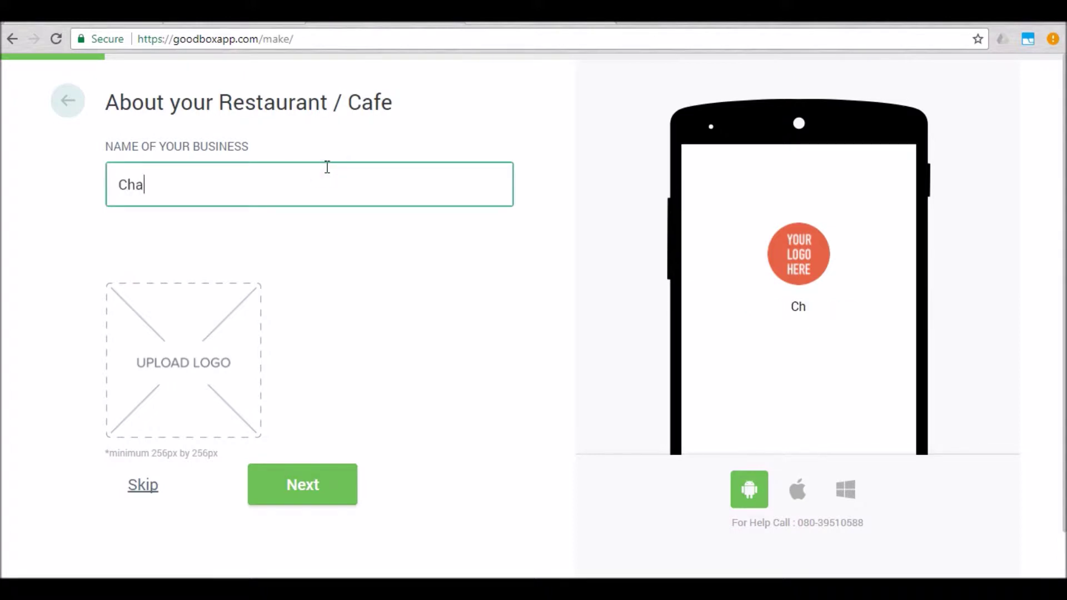
type("ndra's Re")
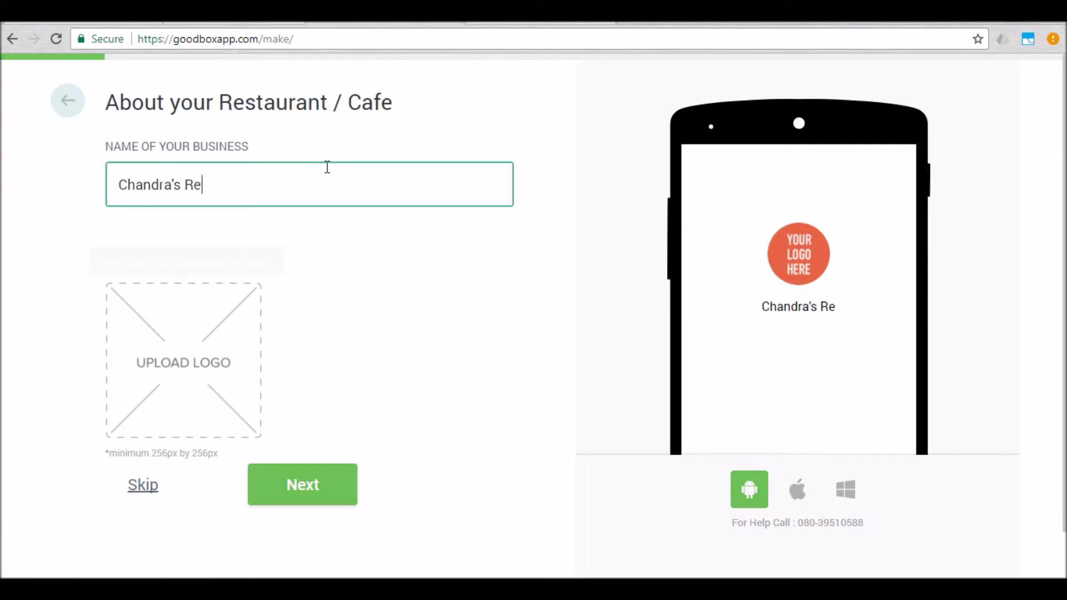
type("staurant")
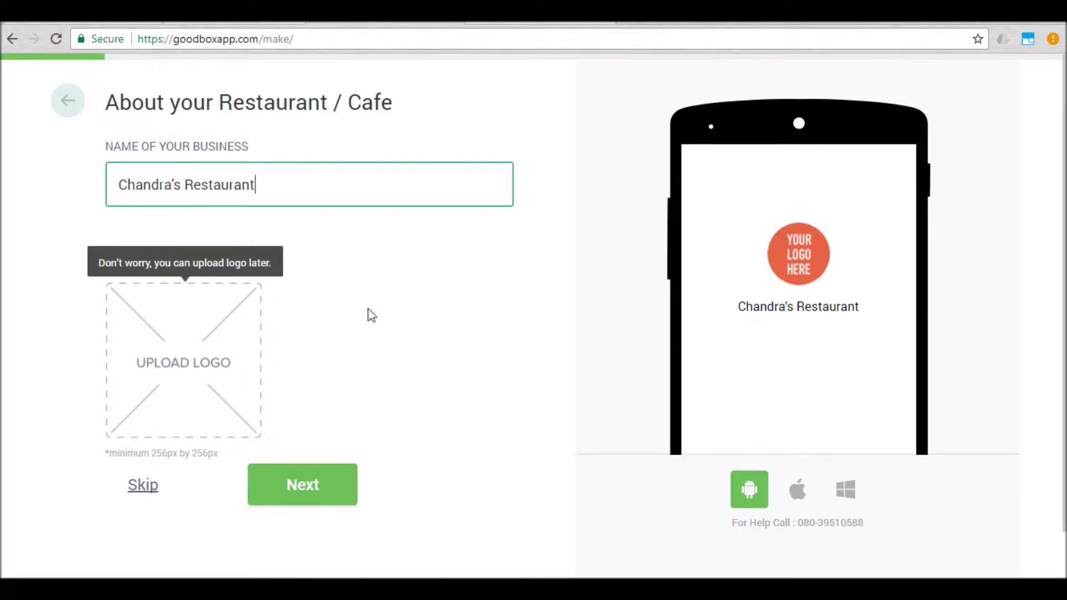
Step: Upload Our_catering-1140x600.jpg as the logo, zoomed in and cropped, then continue to cover photos
left_click(183, 361)
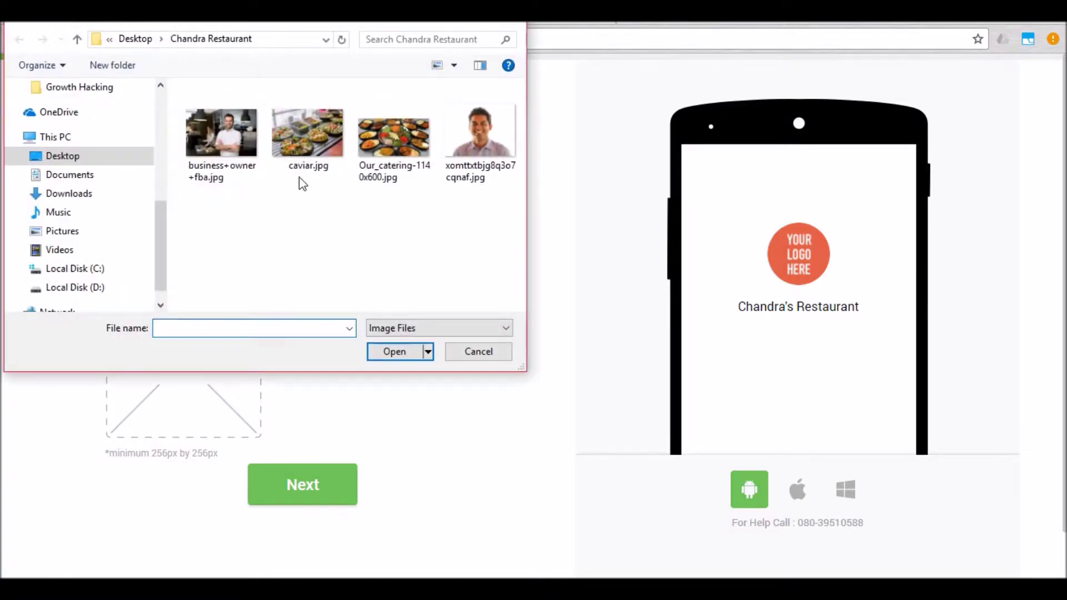
double_click(389, 134)
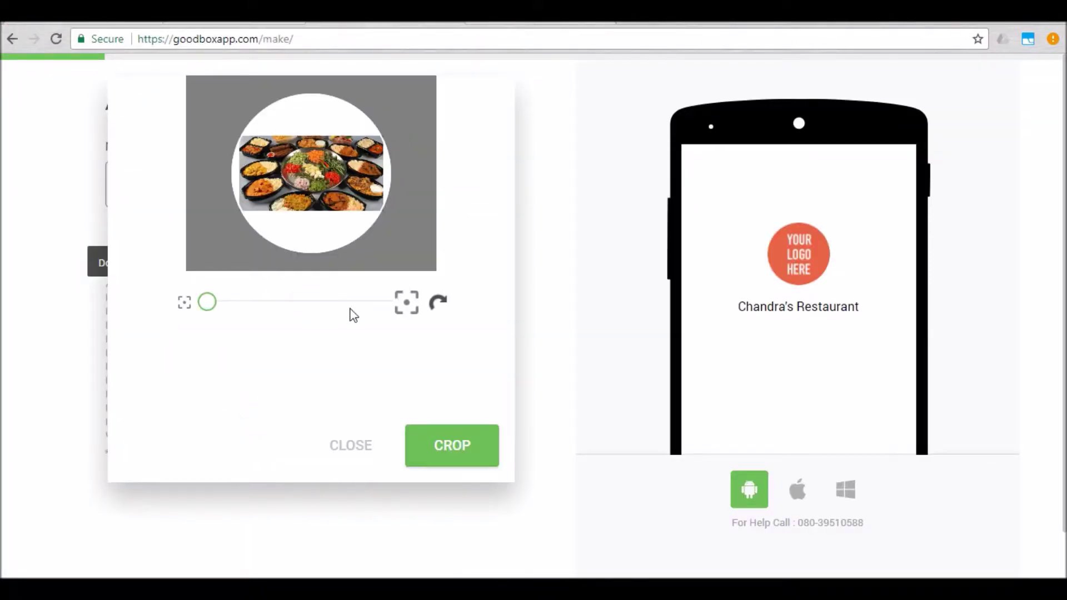
left_click_drag(208, 305, 279, 302)
left_click_drag(315, 172, 308, 174)
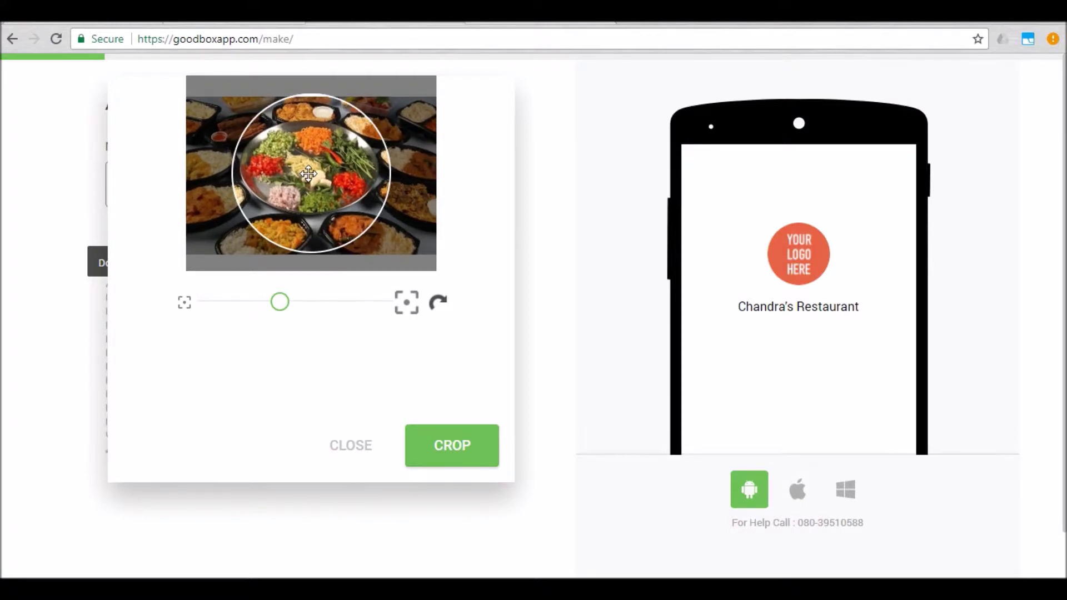
left_click(470, 436)
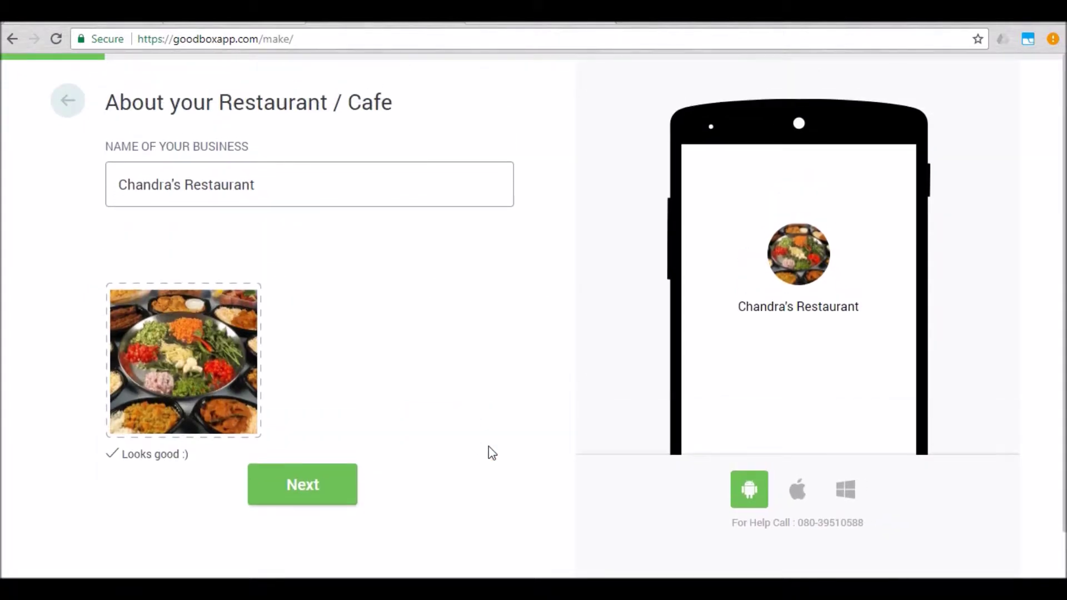
left_click(330, 487)
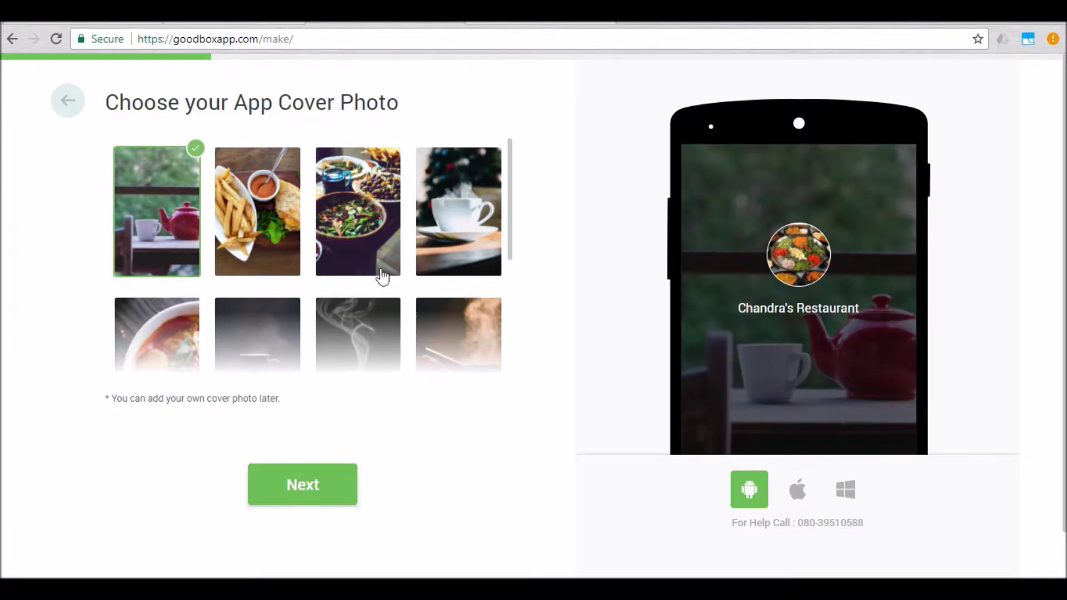
Step: Choose the fries-and-sandwich photo as the app cover after first trying the salad photo
scroll(382, 276, "down", 3)
scroll(382, 277, "up", 3)
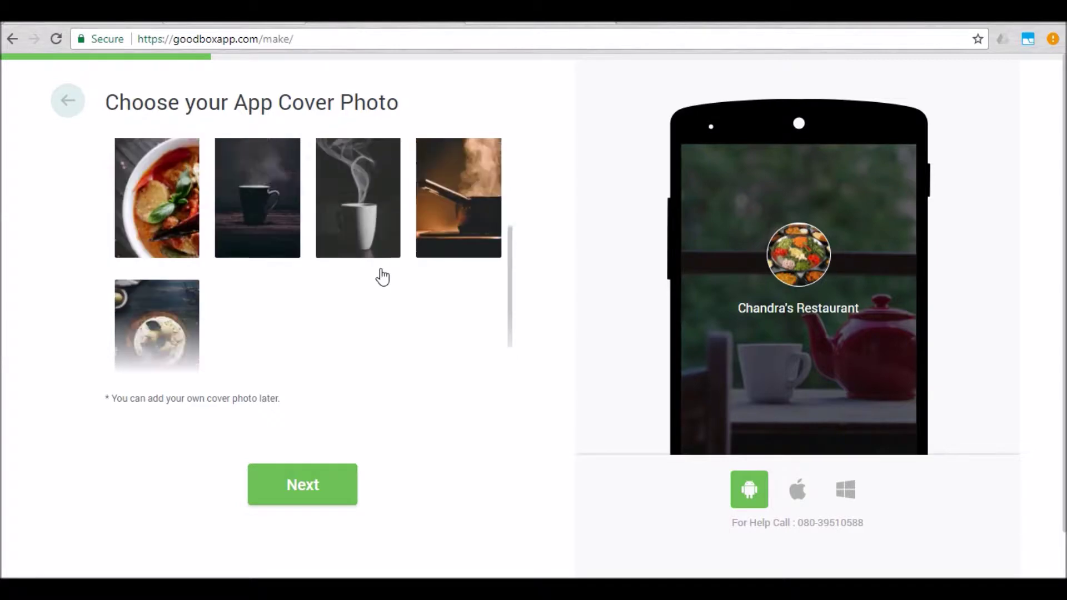
scroll(382, 276, "up", 1)
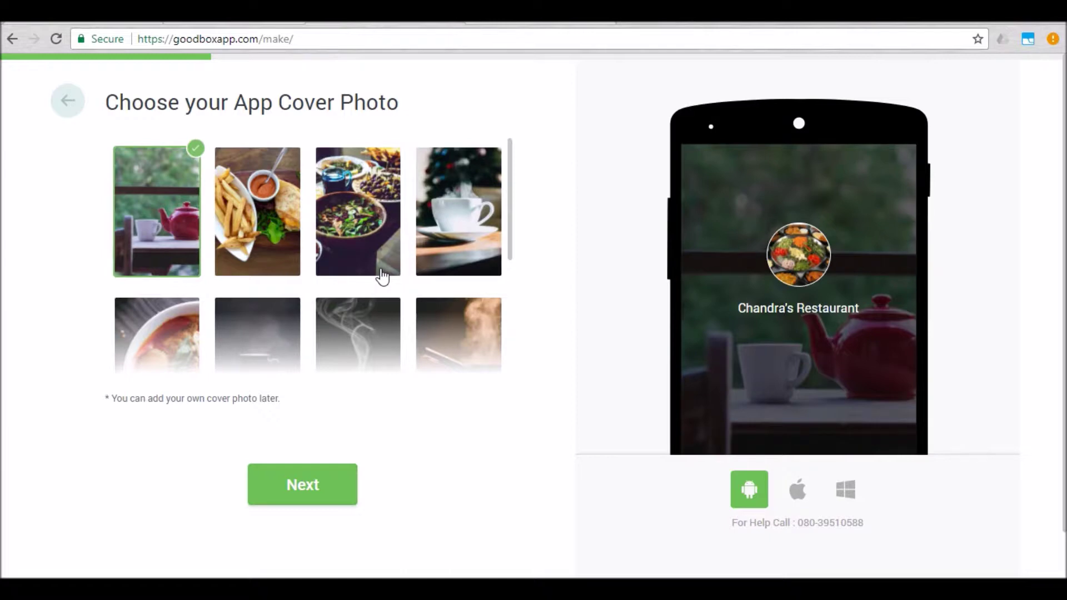
scroll(382, 276, "down", 4)
scroll(382, 276, "up", 5)
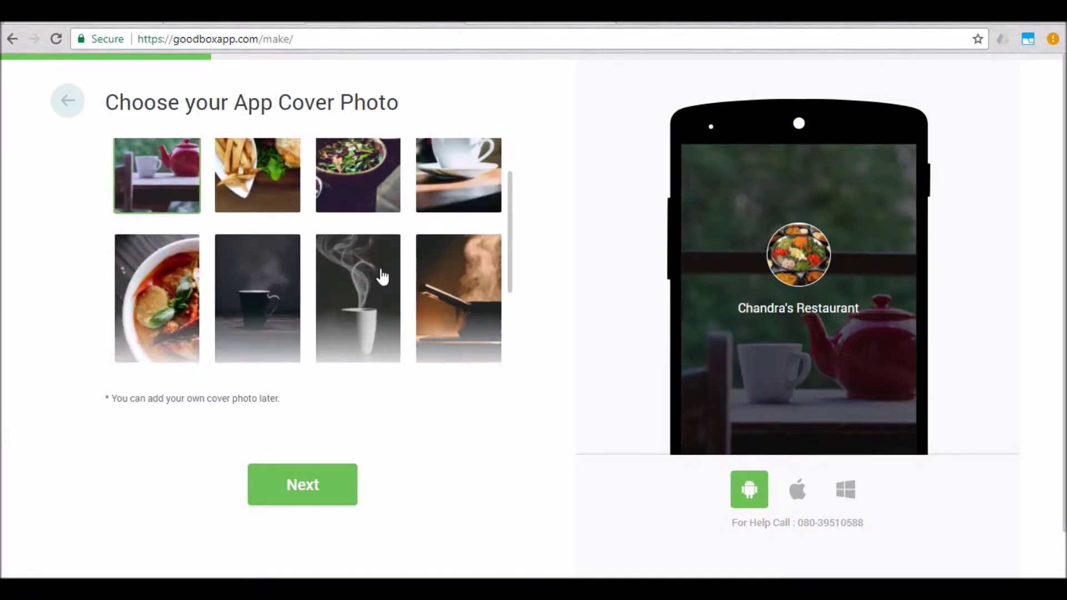
left_click(351, 162)
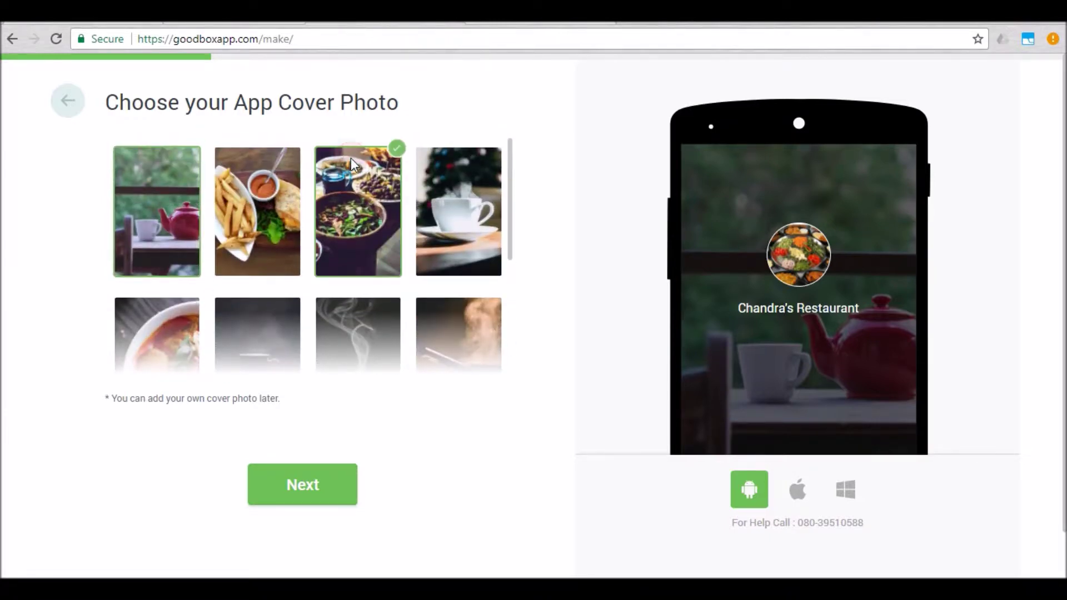
left_click(267, 187)
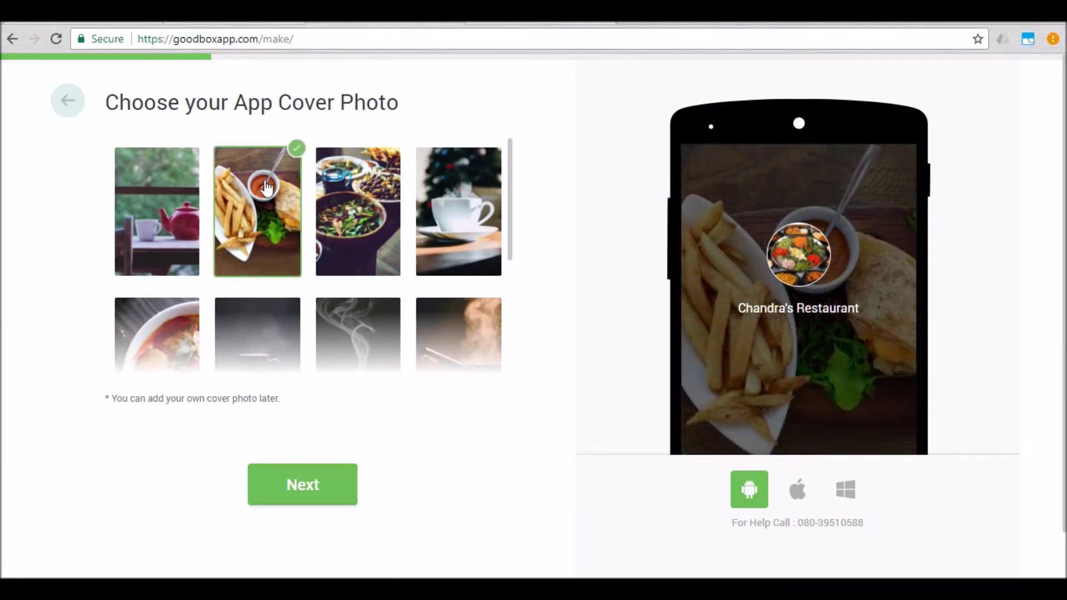
scroll(266, 188, "down", 3)
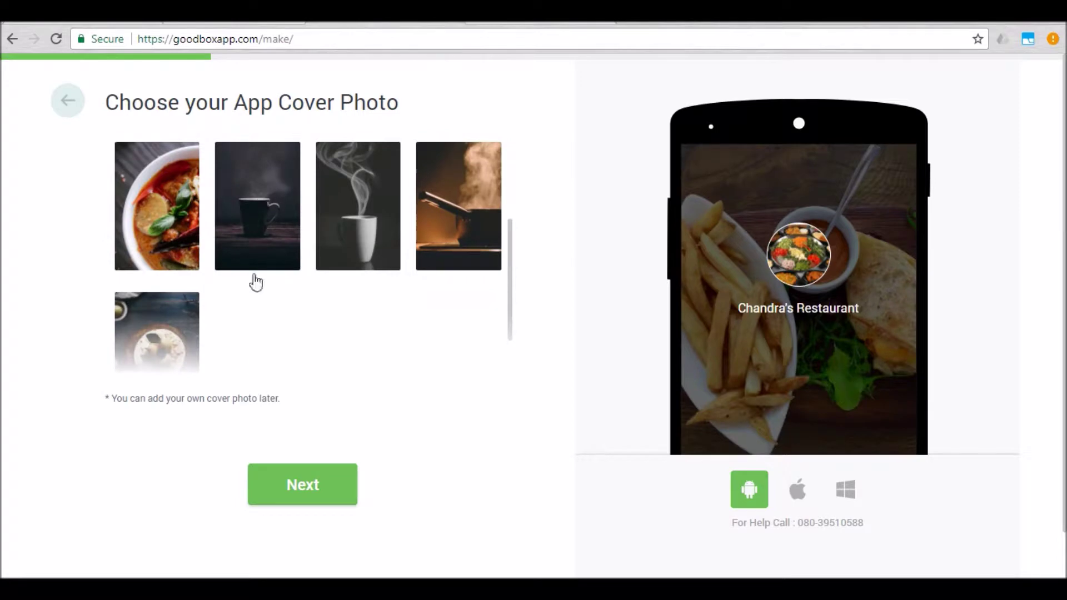
Step: Write 'Multi-Cuisine Restaurant' as the business description, replacing the initial 'Continental Restaurant'
left_click(291, 487)
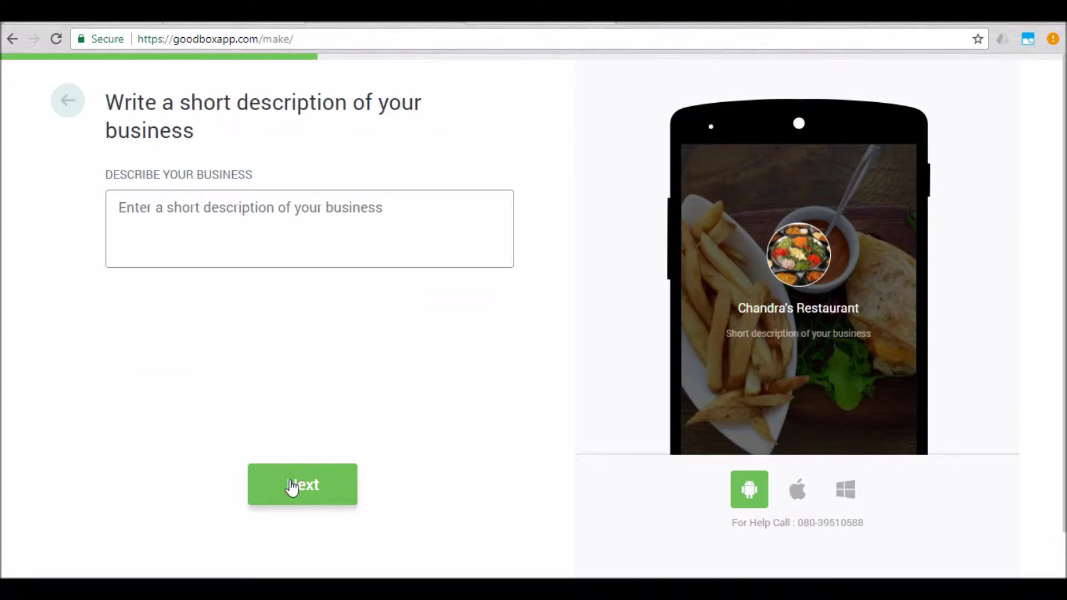
left_click(271, 206)
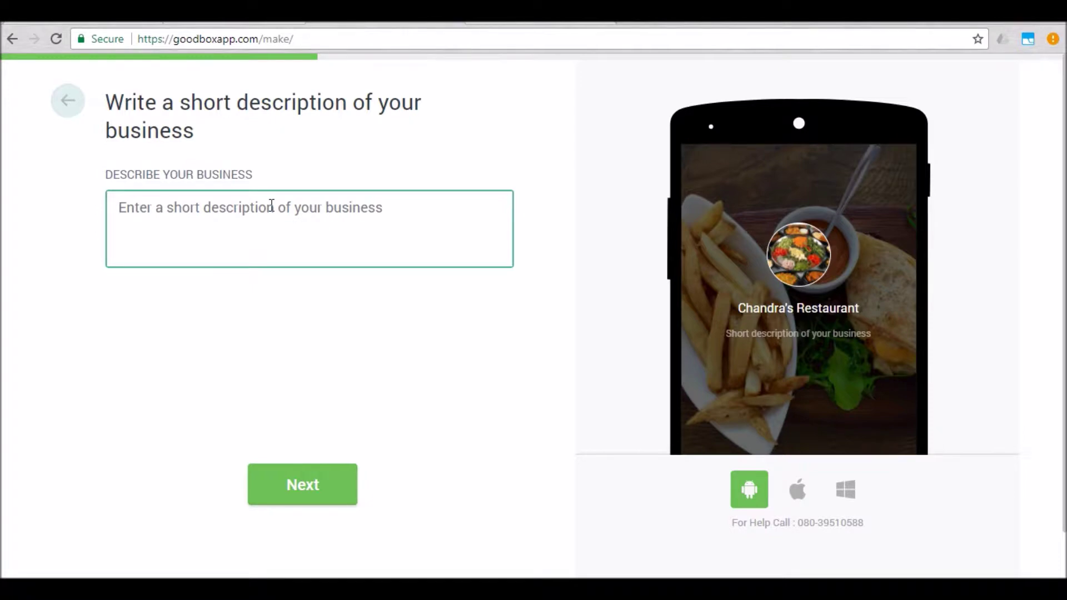
type("Continental Restaurant")
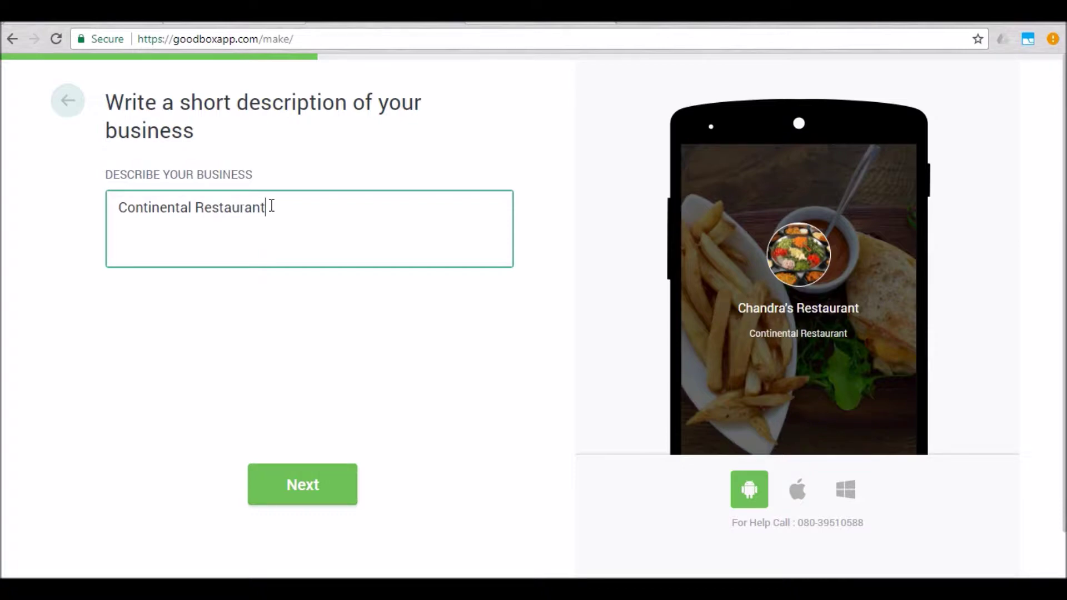
key("Right")
key("Right")
key("Right")
key("Right")
key("shift+Left")
key("shift+Left")
key("shift+Left")
key("shift+Left")
key("shift+Left")
key("shift+Left")
key("shift+Left")
key("shift+Left")
key("shift+Left")
key("shift+Left")
key("shift+Left")
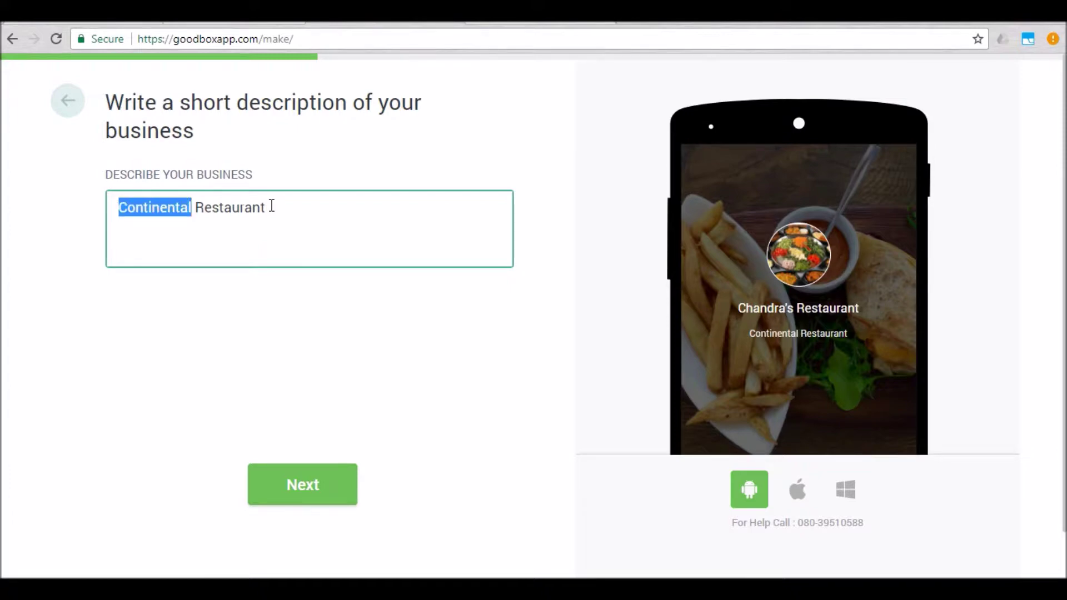
key("ctrl+a")
type("Multi")
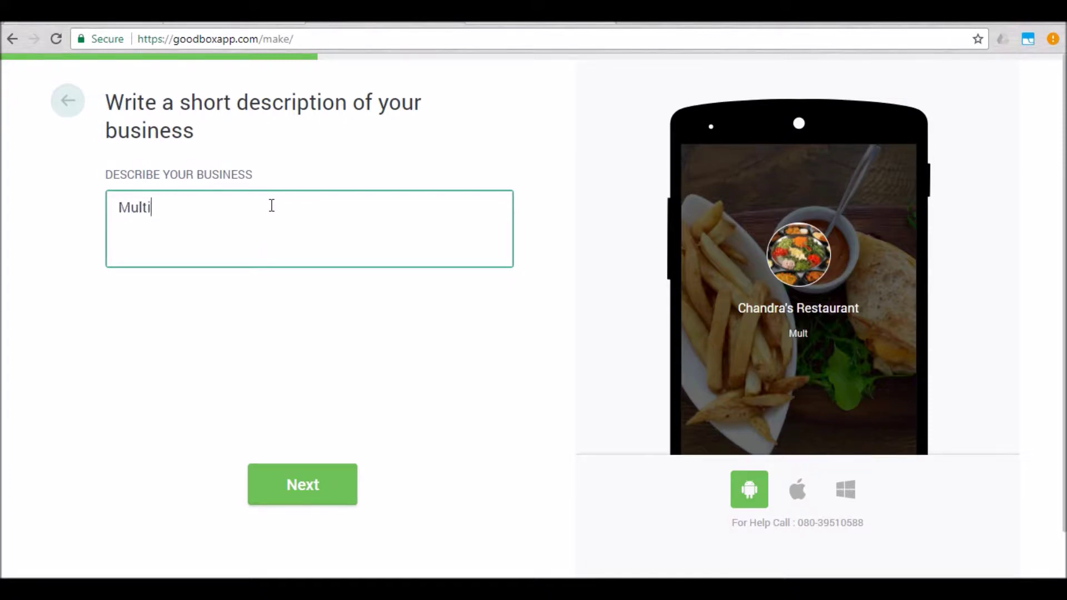
type("-Cuisine Restaurant")
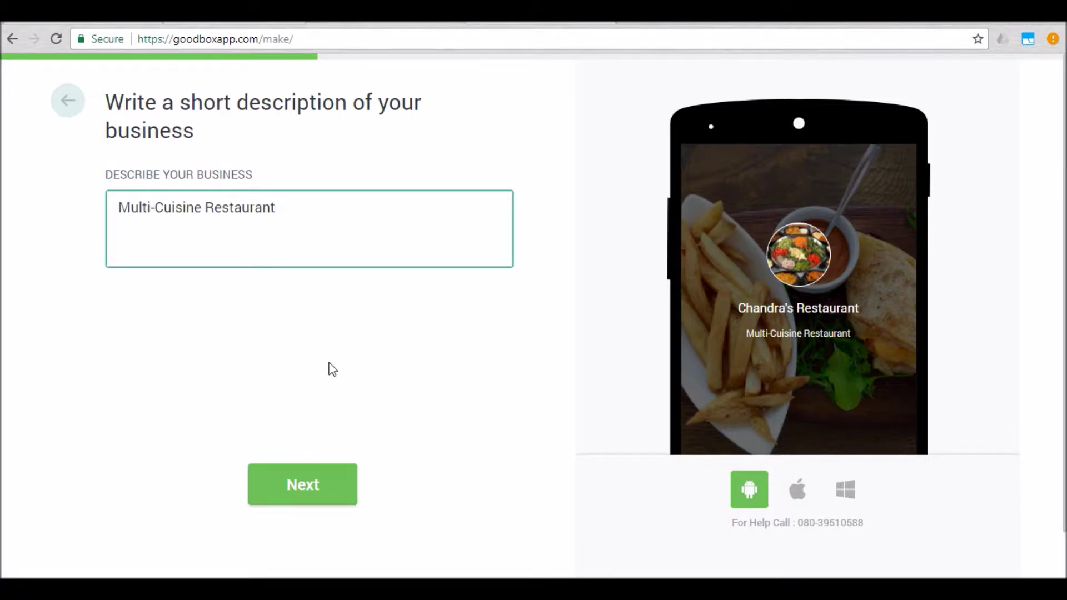
Step: Add Veggie Delight Pizza priced ₹160 as the first sample product
left_click(335, 498)
left_click(214, 240)
type("Vegg")
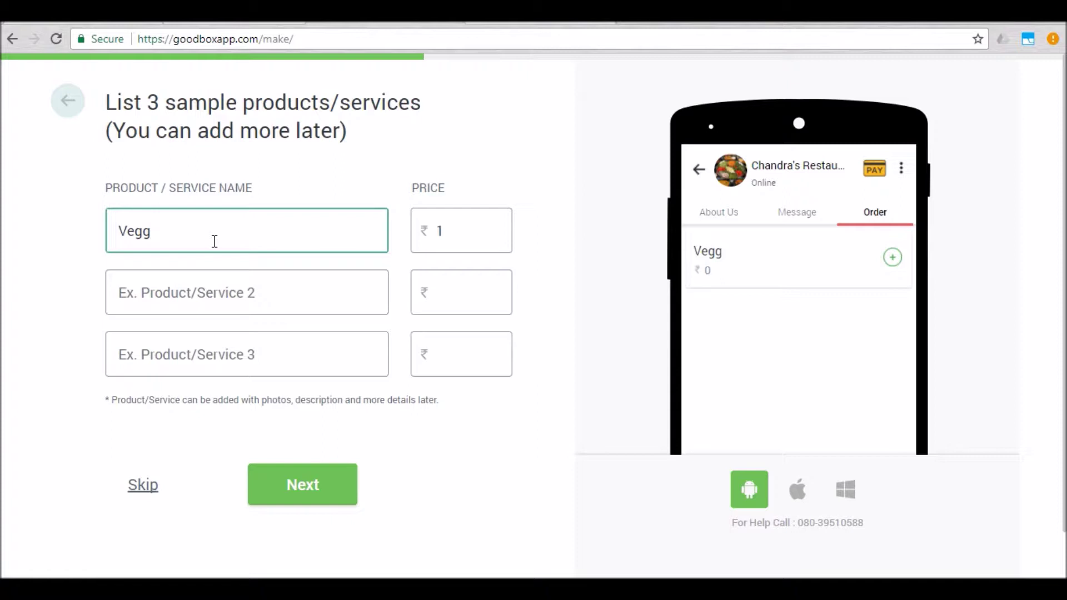
type("ie Delight Pizza")
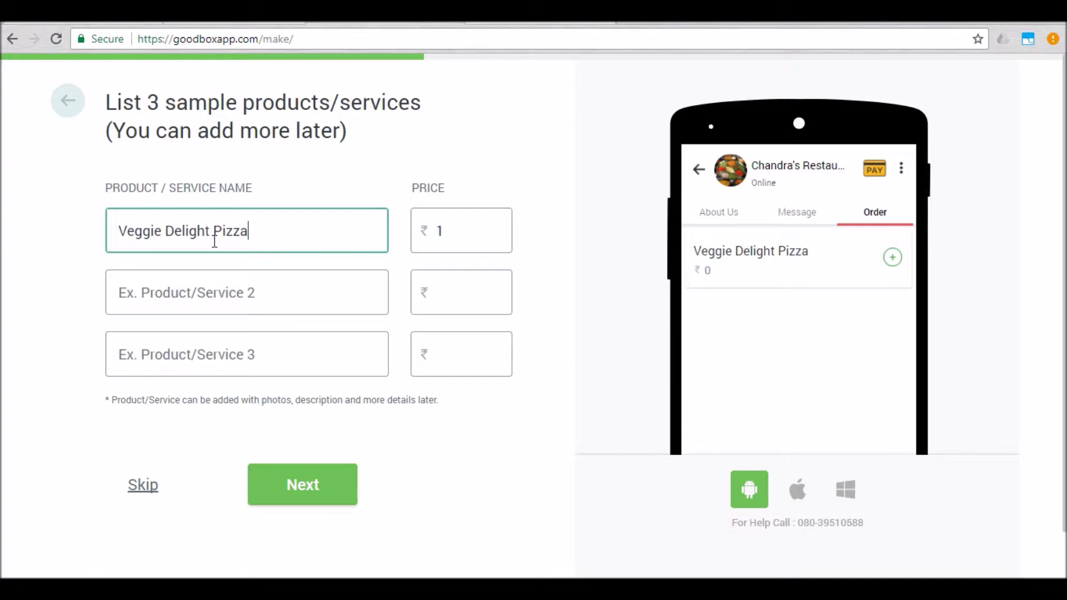
key("Tab")
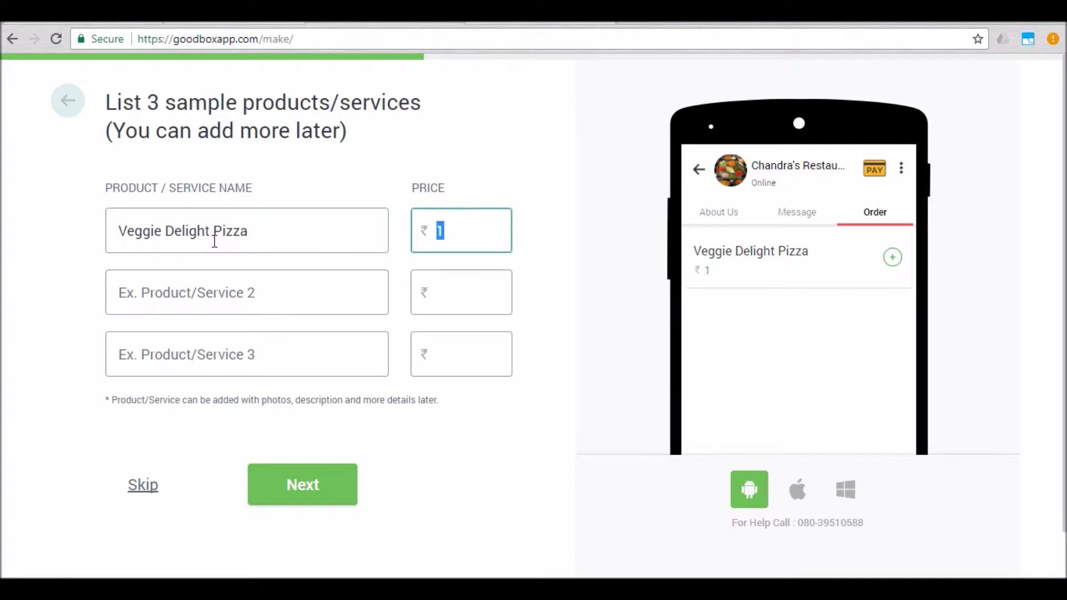
type("160")
key("Tab")
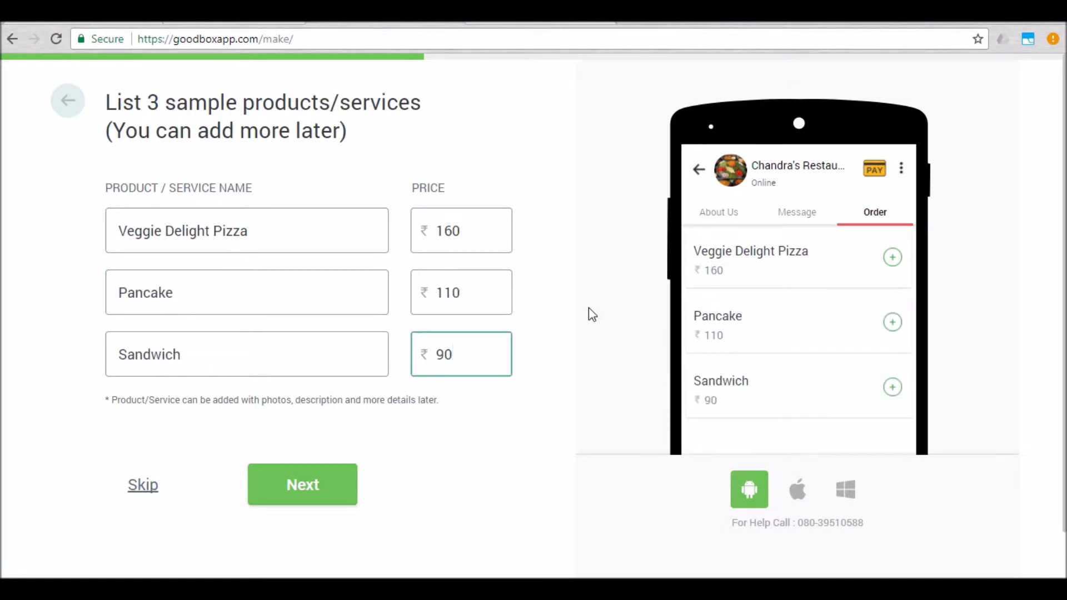
Step: Enter the owner's name and choose Owner as the designation
left_click(305, 492)
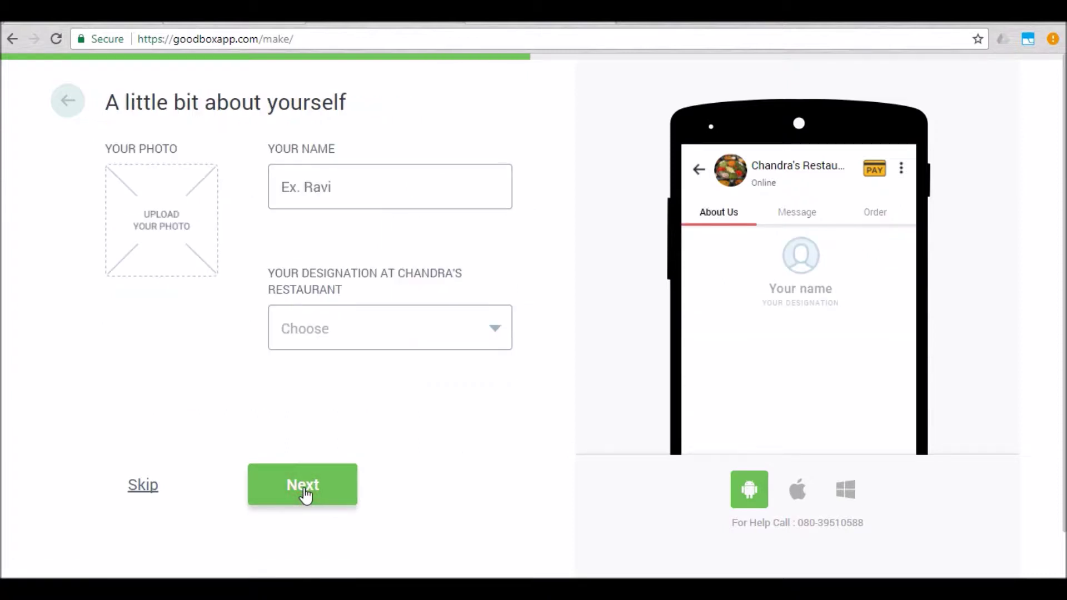
left_click(339, 177)
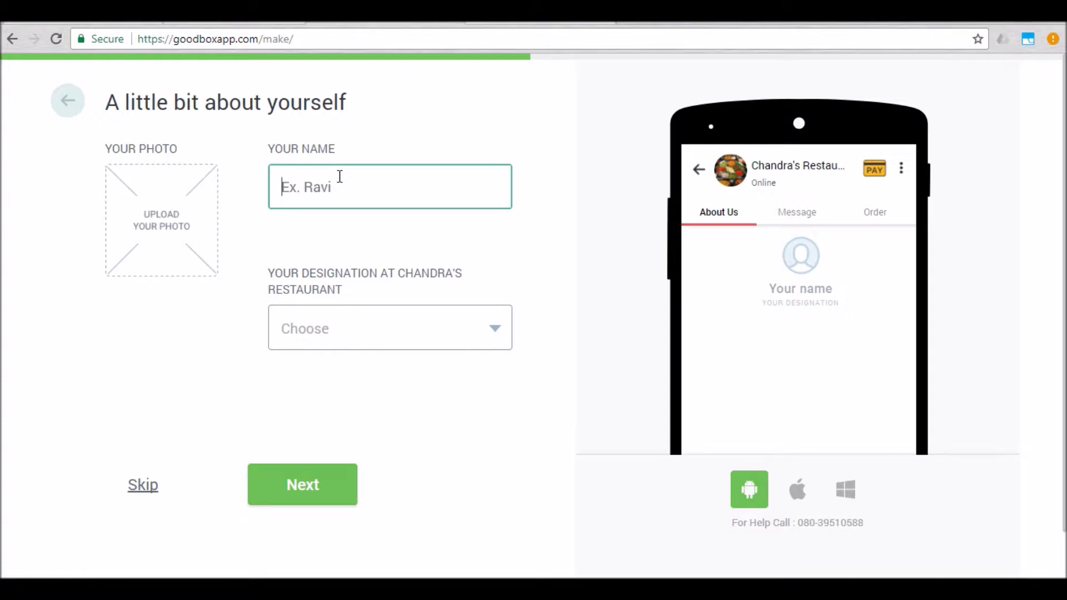
type("Nithin")
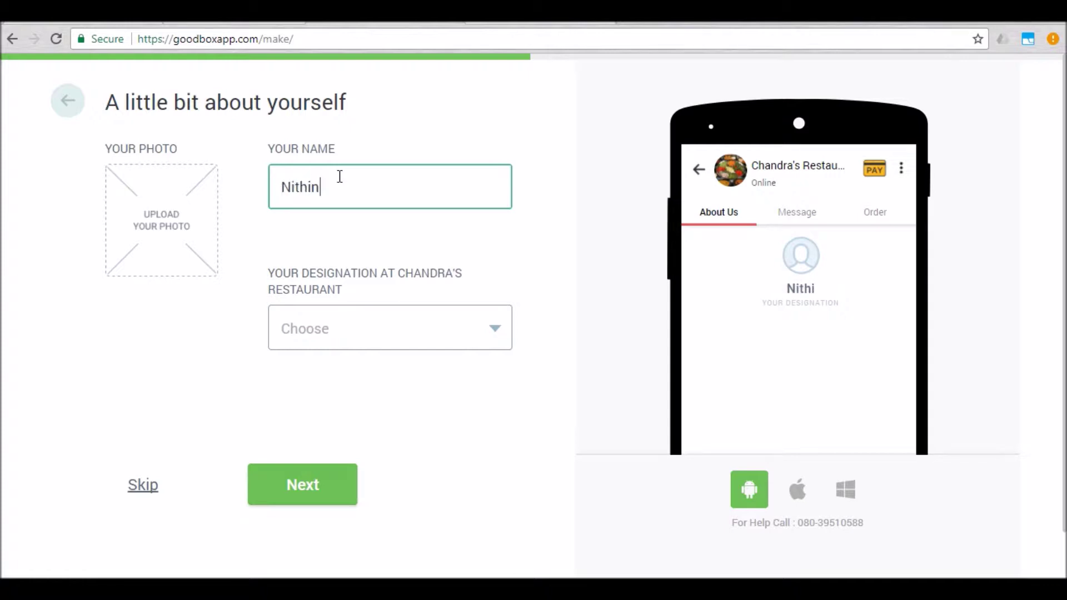
left_click(341, 324)
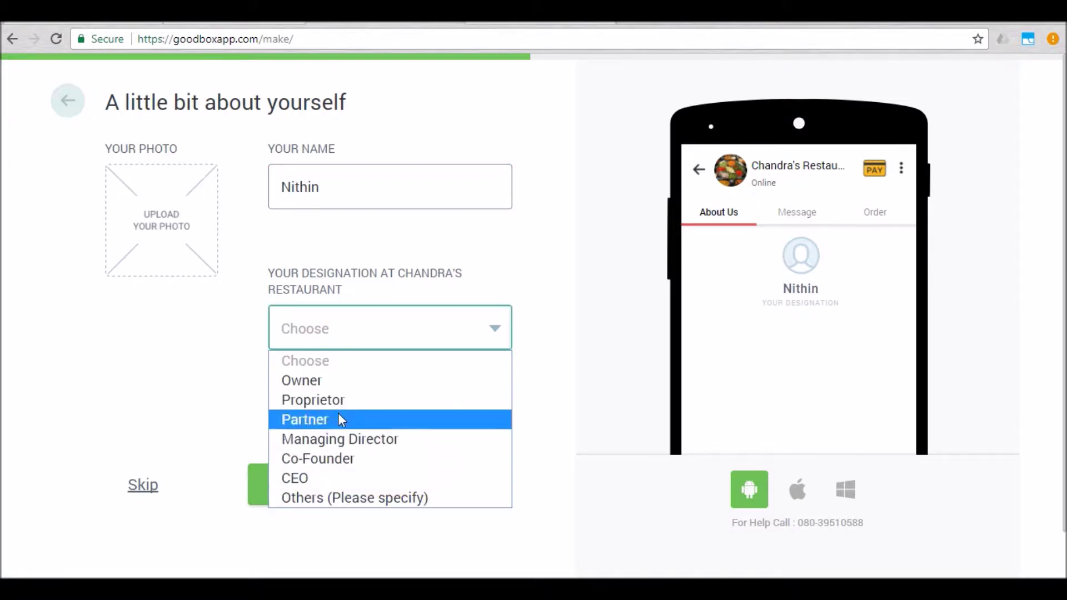
left_click(342, 381)
Step: Upload the portrait photo, zoom into it, and crop it as the profile picture
left_click(180, 229)
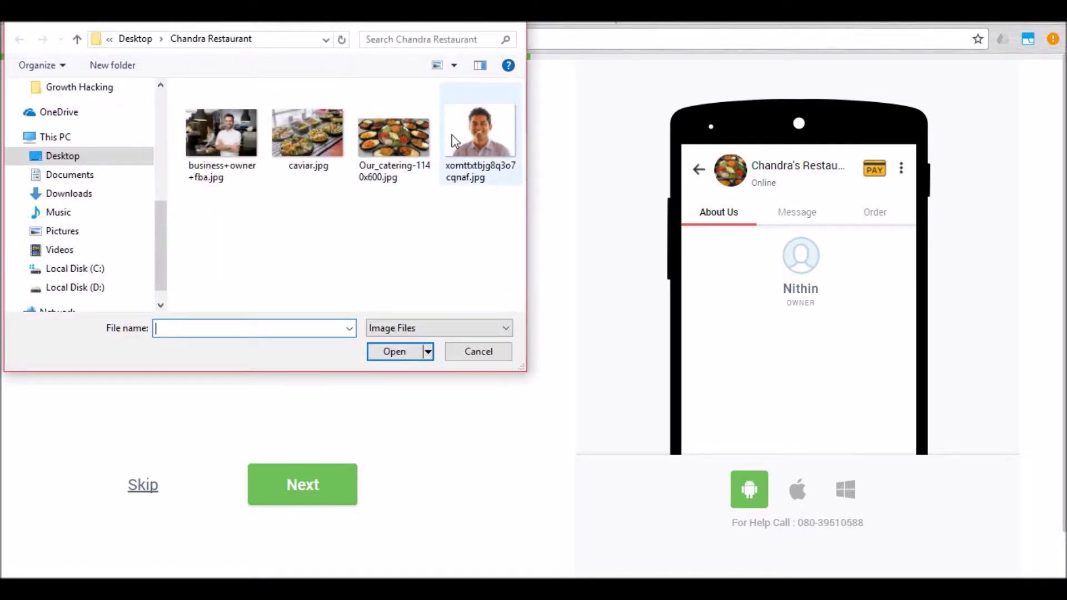
double_click(453, 142)
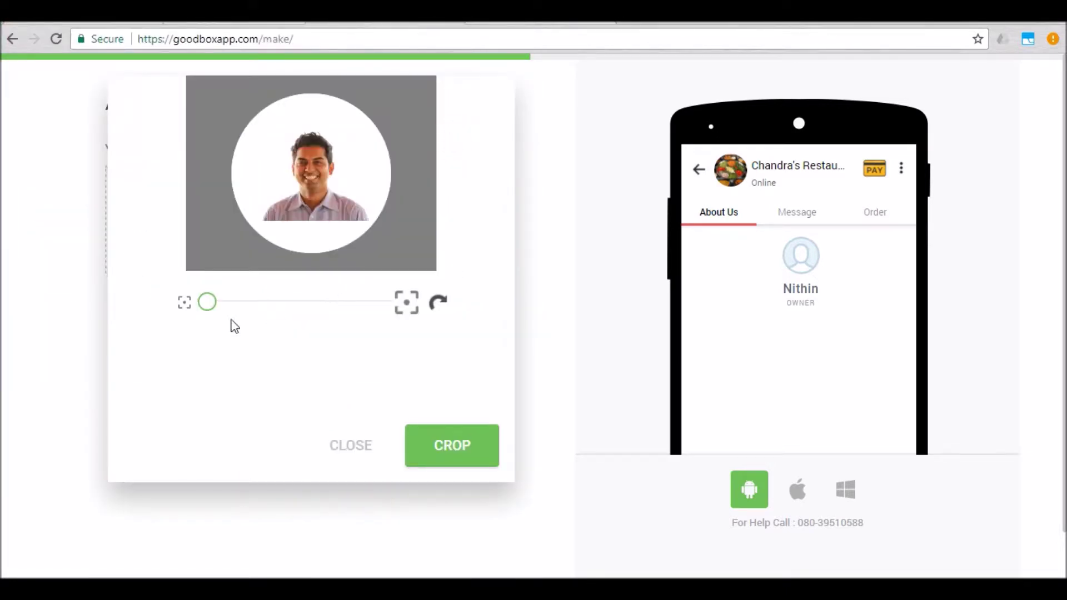
left_click_drag(207, 306, 253, 313)
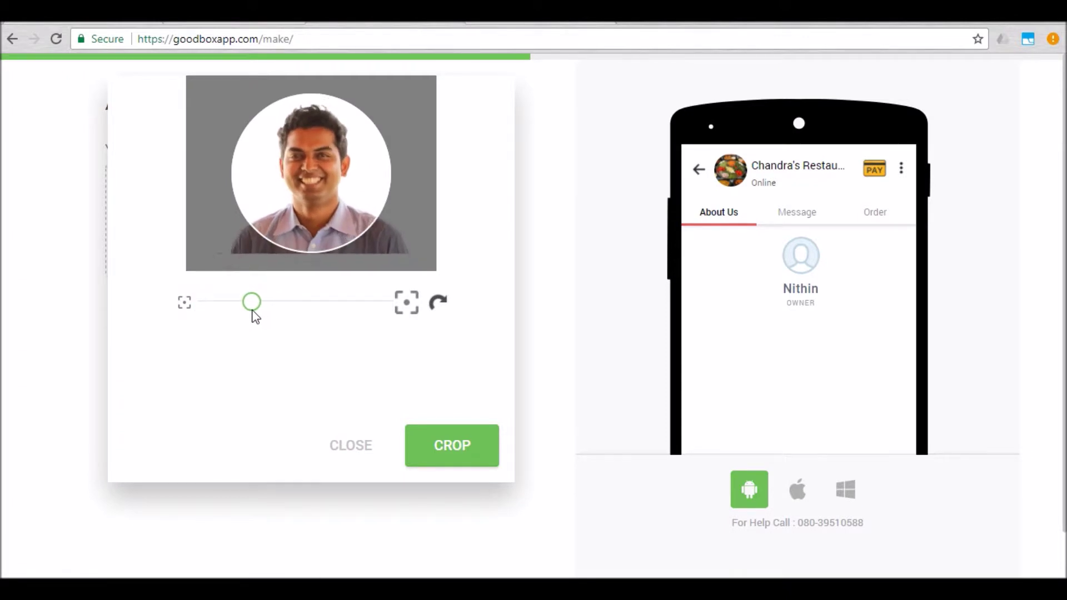
left_click(434, 445)
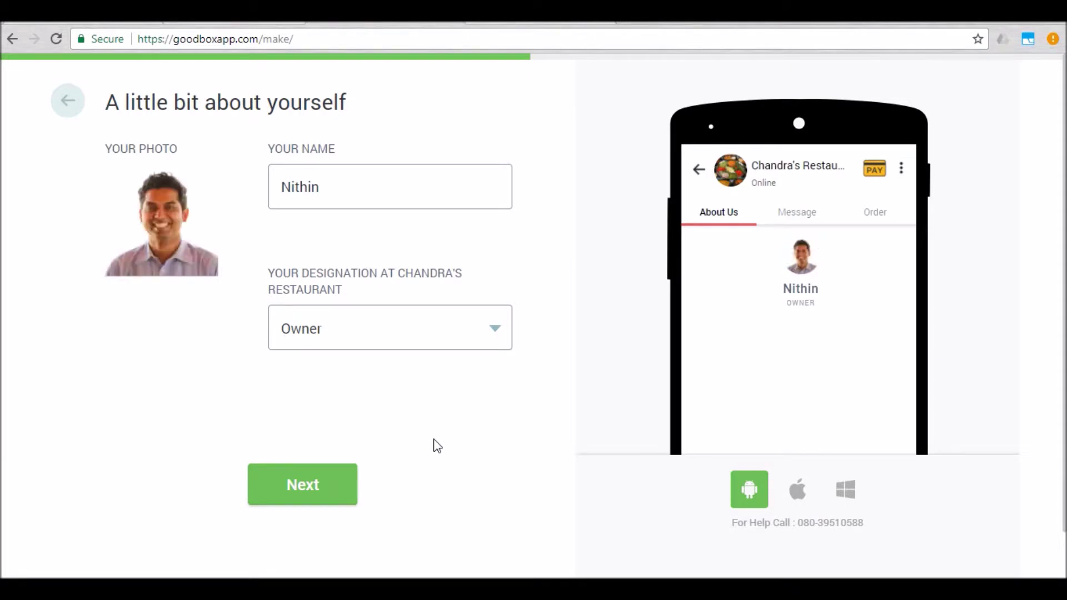
Step: Use the second example greeting, paste the owner's introduction, and end with 'Let me know if you would like to order anything.'
left_click(298, 492)
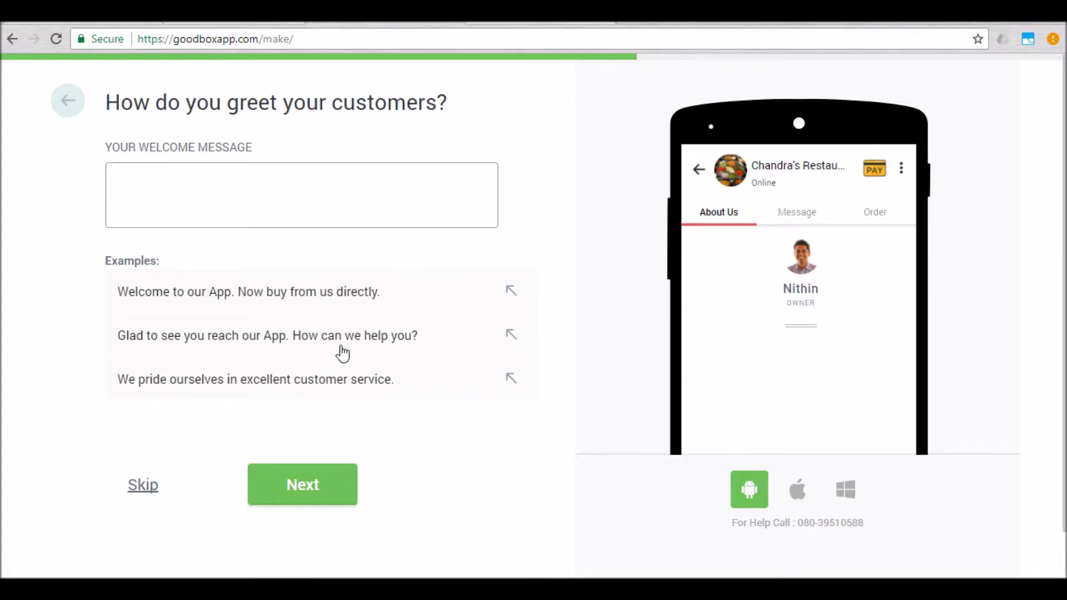
left_click(302, 335)
left_click(318, 187)
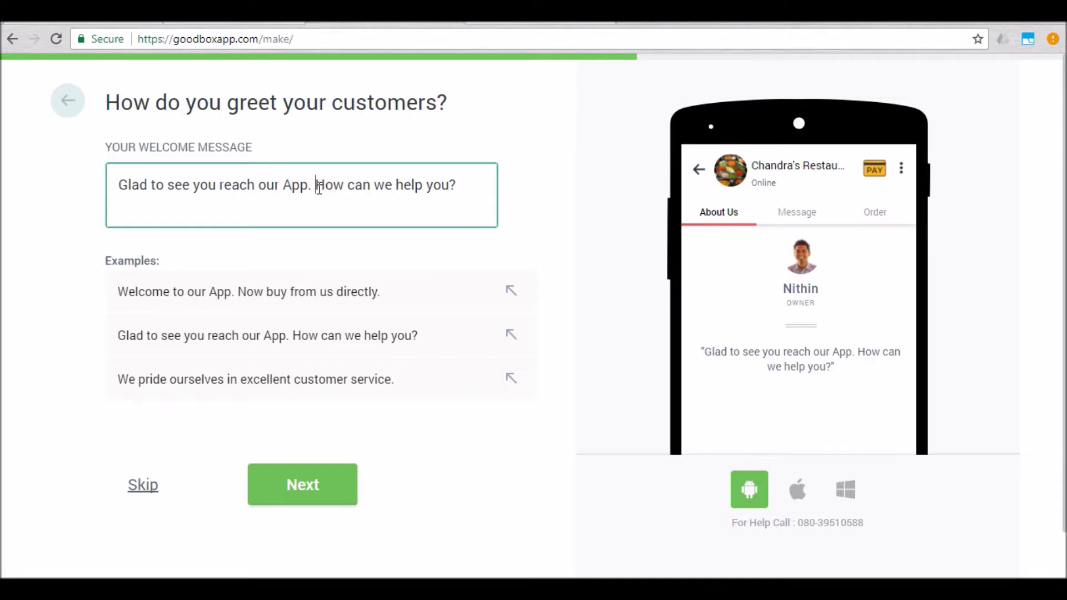
type("I am Nithin.")
key("ctrl+shift+End")
type("Let m")
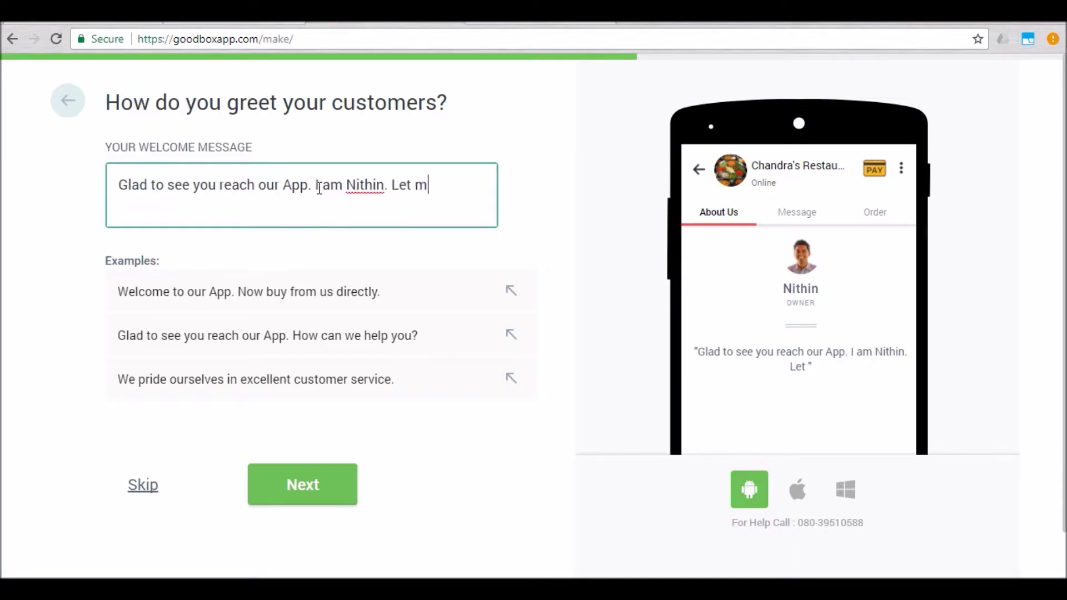
type("e know if you would like to order anything")
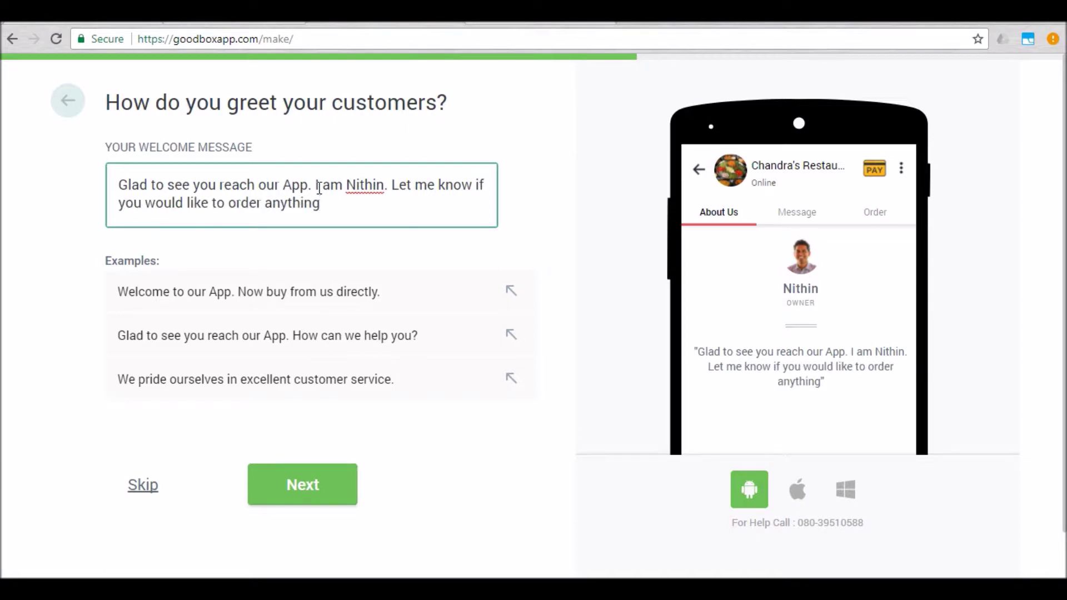
type(".")
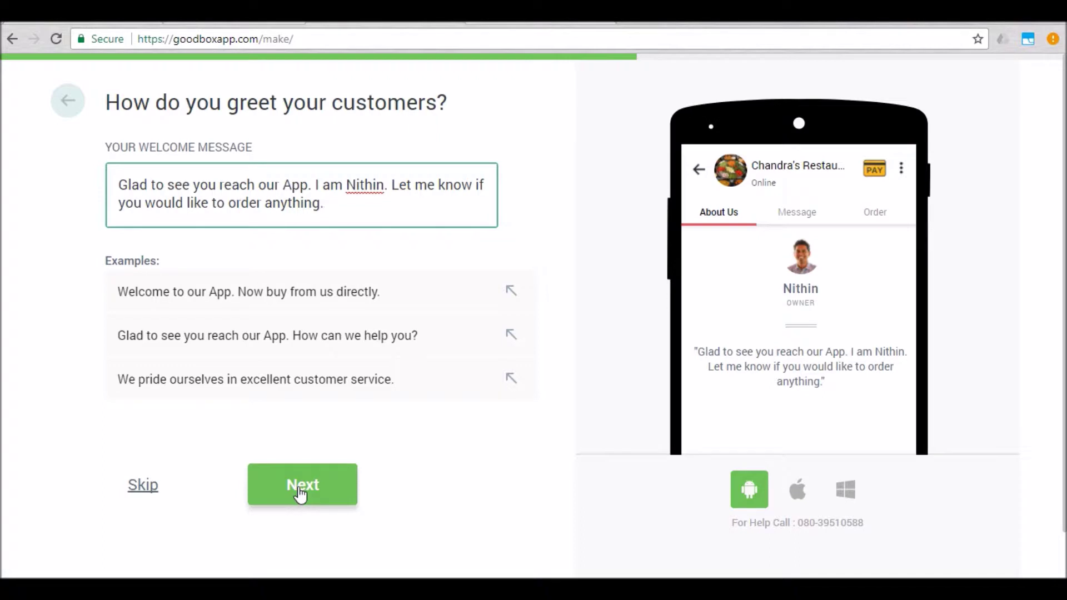
Step: Upload Our_catering-1140x600.jpg as the business photo and enter 2010 as the year established
left_click(342, 486)
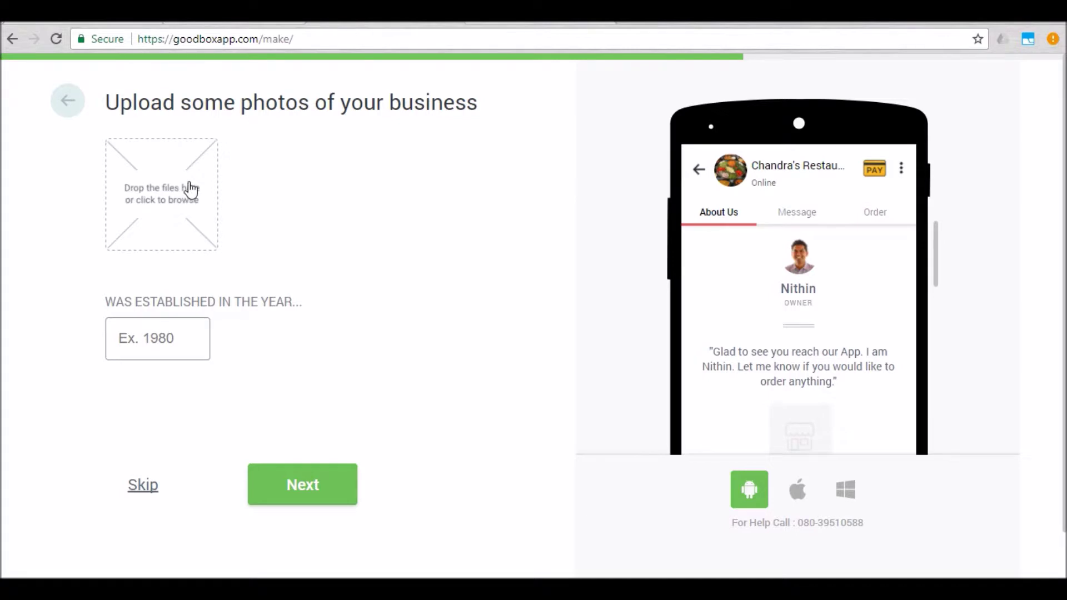
left_click(189, 189)
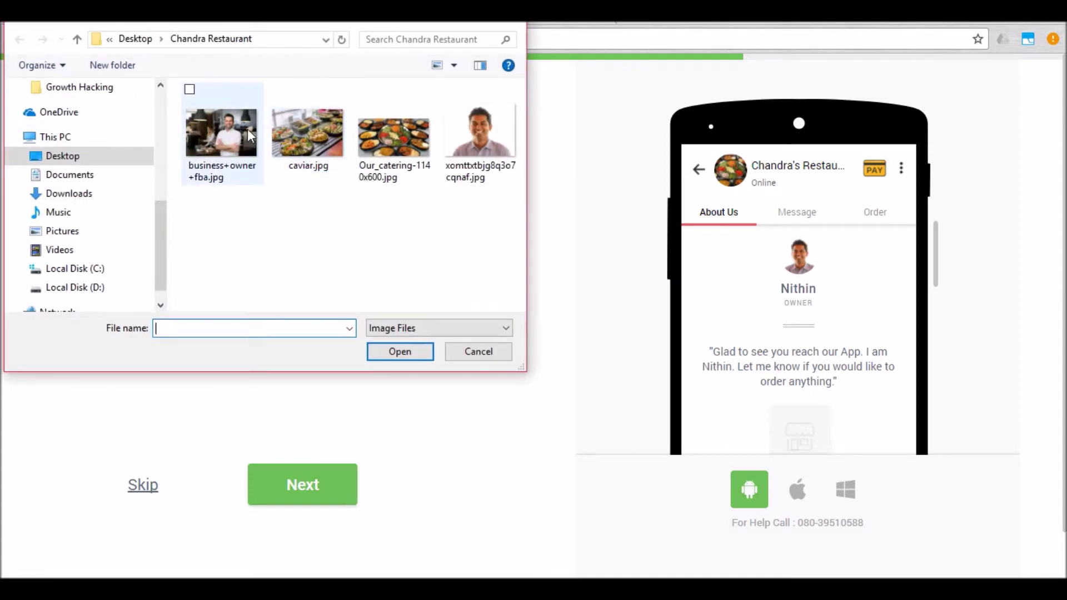
left_click(247, 129)
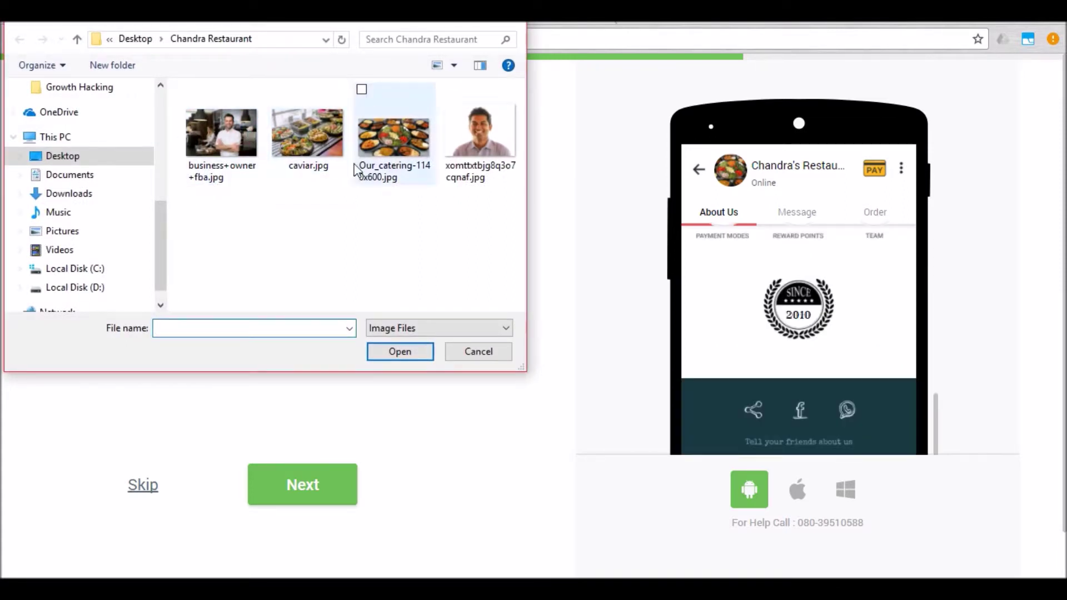
left_click(388, 142)
left_click(404, 354)
left_click(193, 329)
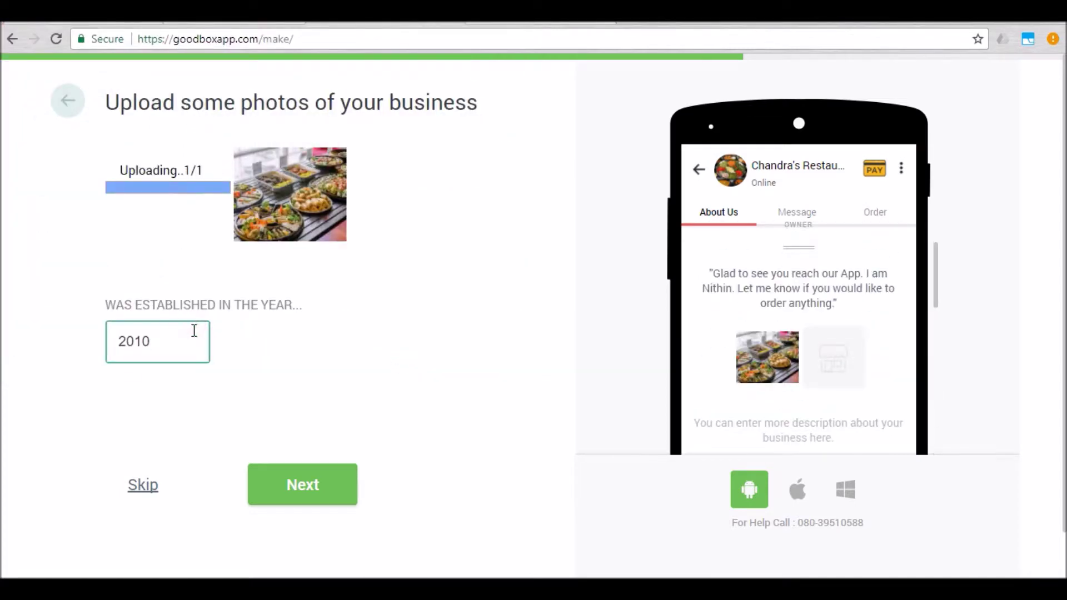
Step: Keep goodboxapp.com/chandras-restaurant-app as the free website address and move on to verification
left_click(300, 486)
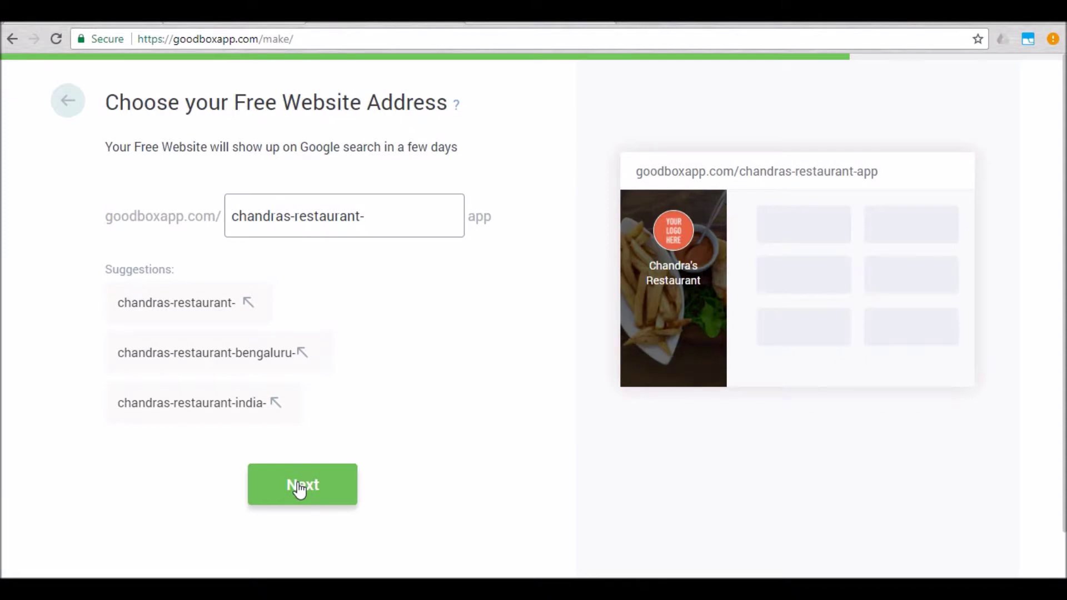
left_click(388, 221)
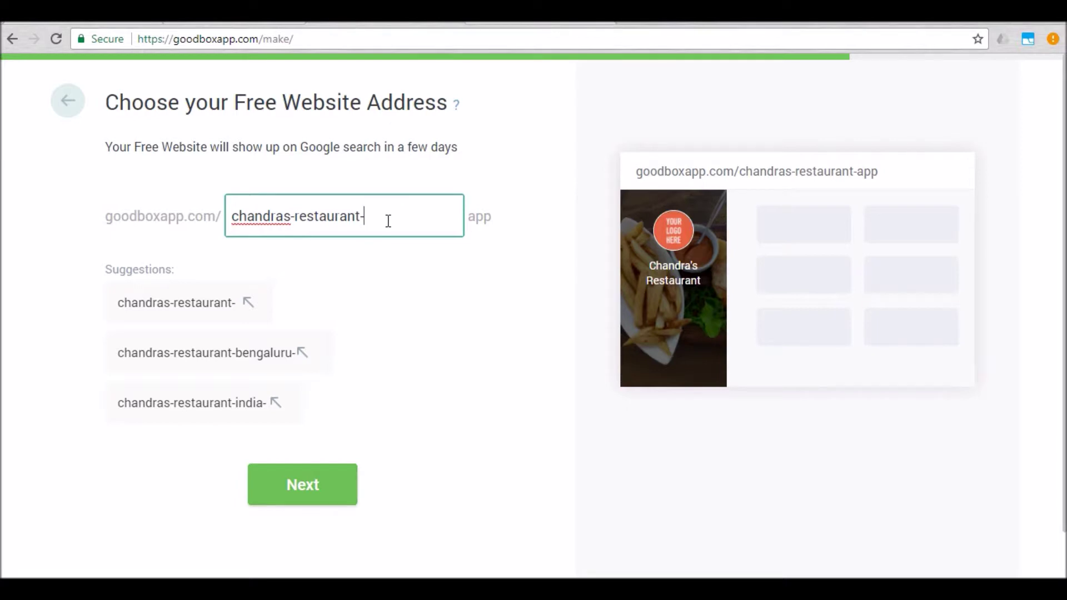
left_click(334, 478)
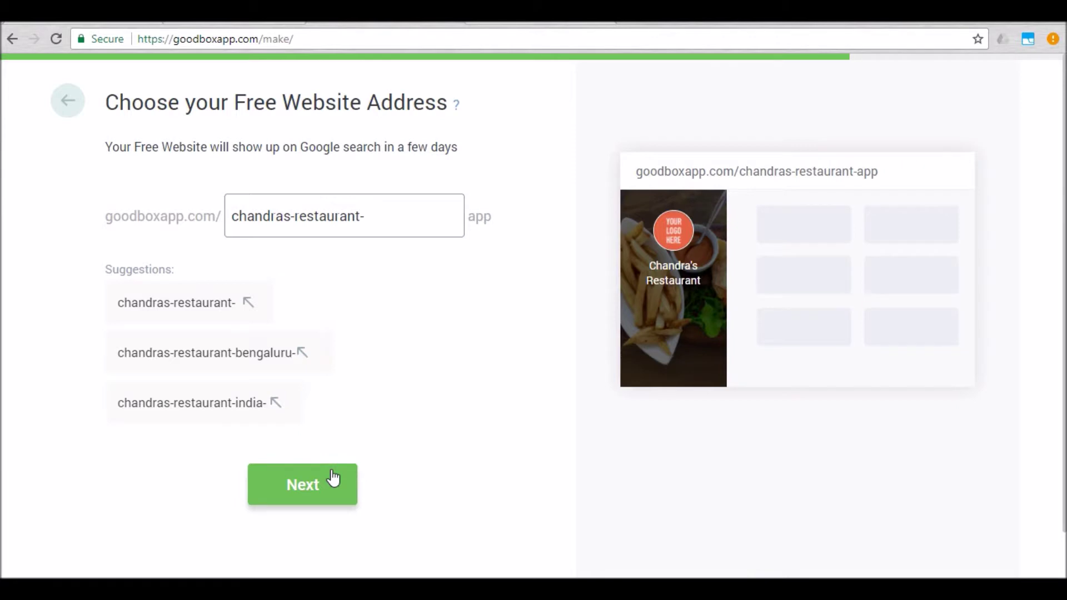
left_click(334, 478)
Step: Enter the mobile number and e-mail address, set the password, and create the Mini App
left_click(406, 184)
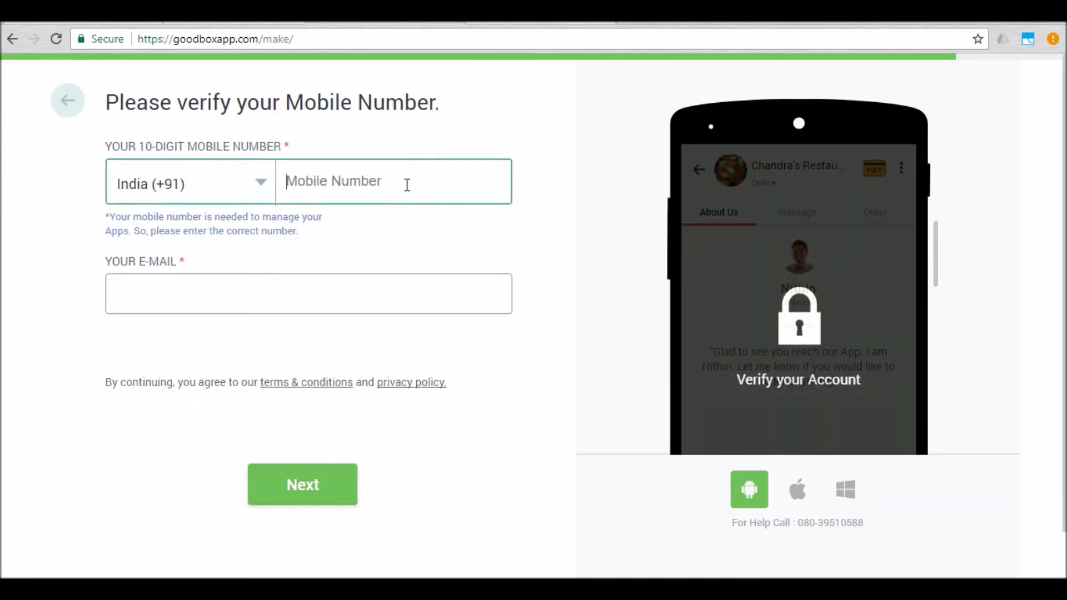
key("Tab")
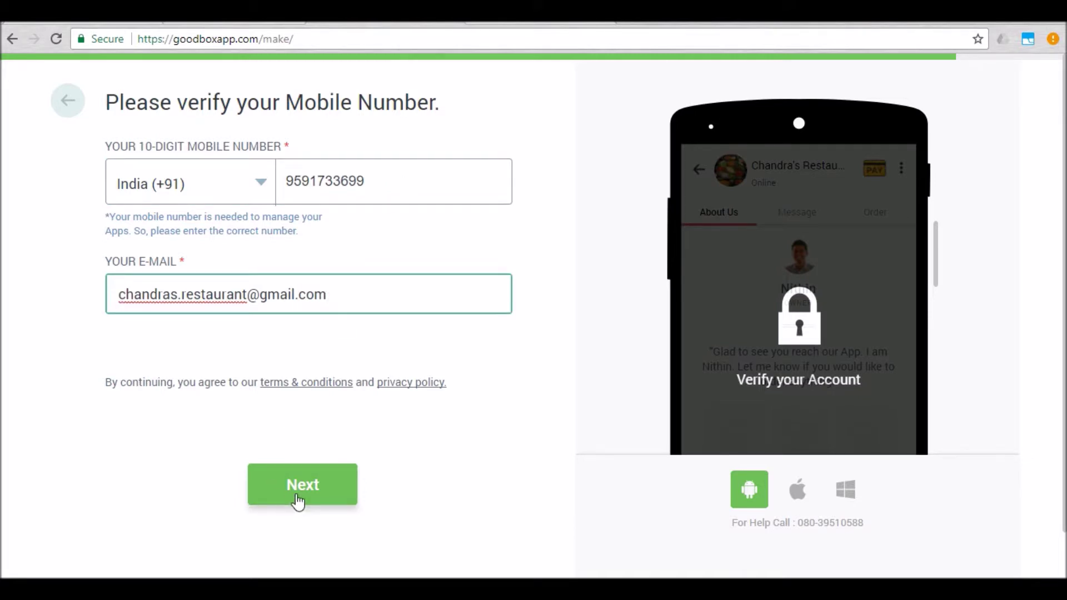
left_click(298, 500)
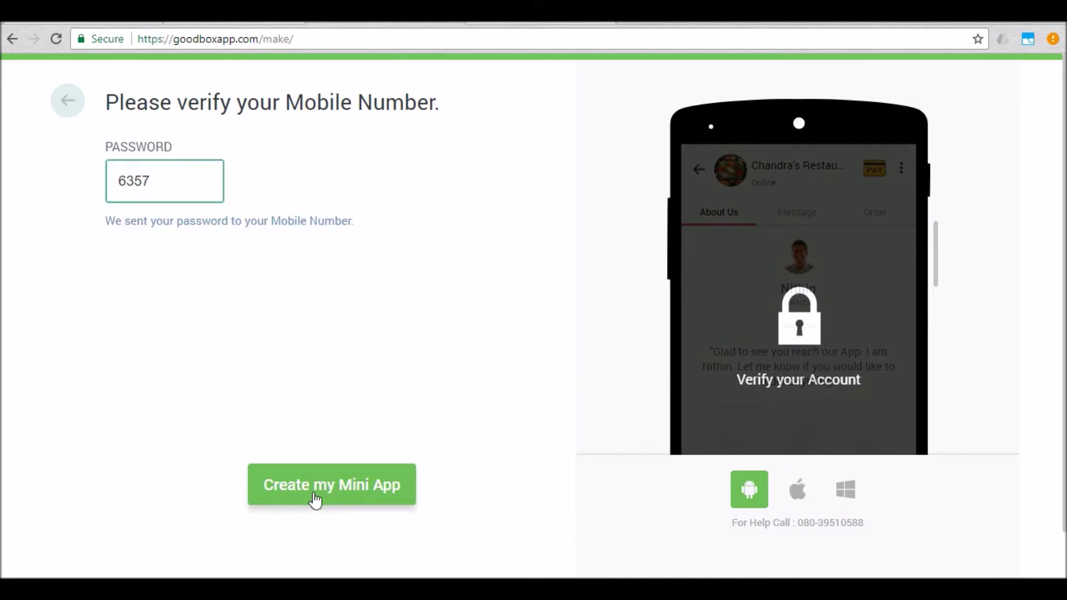
left_click(313, 492)
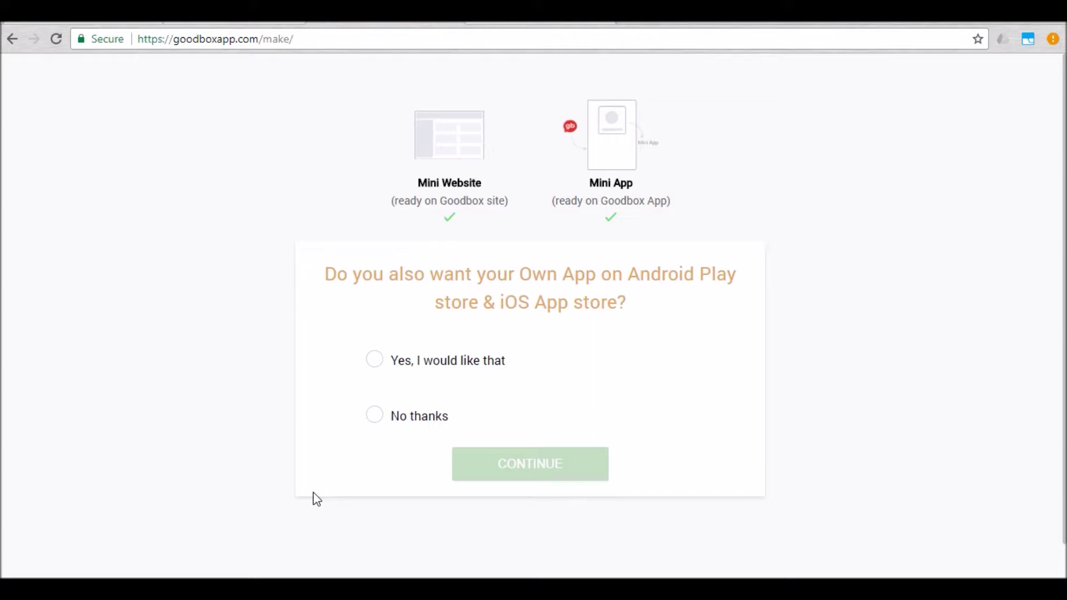
Step: Request an own Android and iOS app and proceed to the ₹299 advance payment
left_click(376, 367)
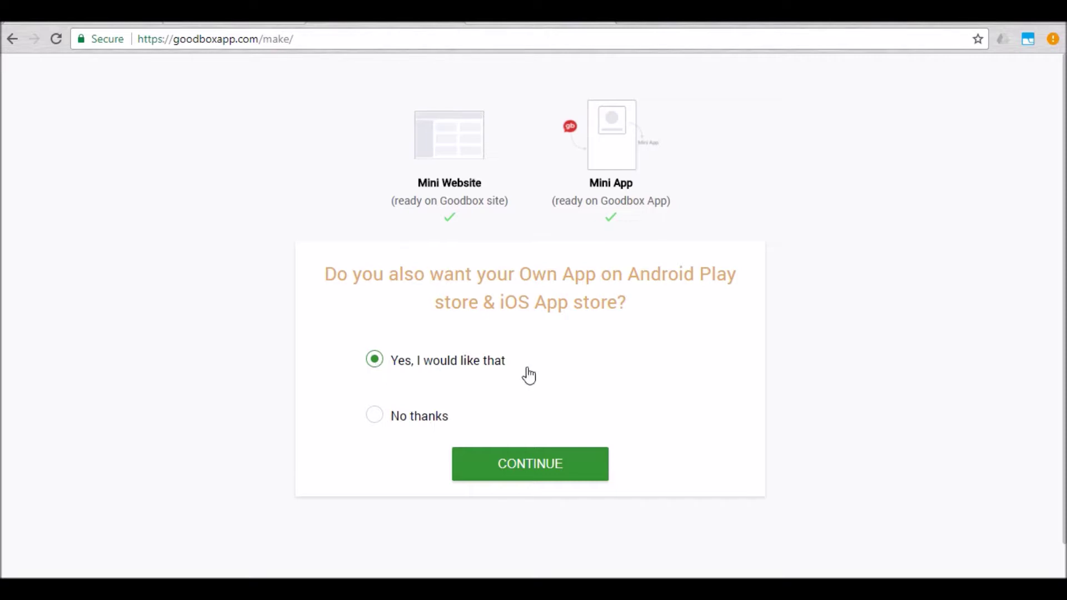
left_click(555, 460)
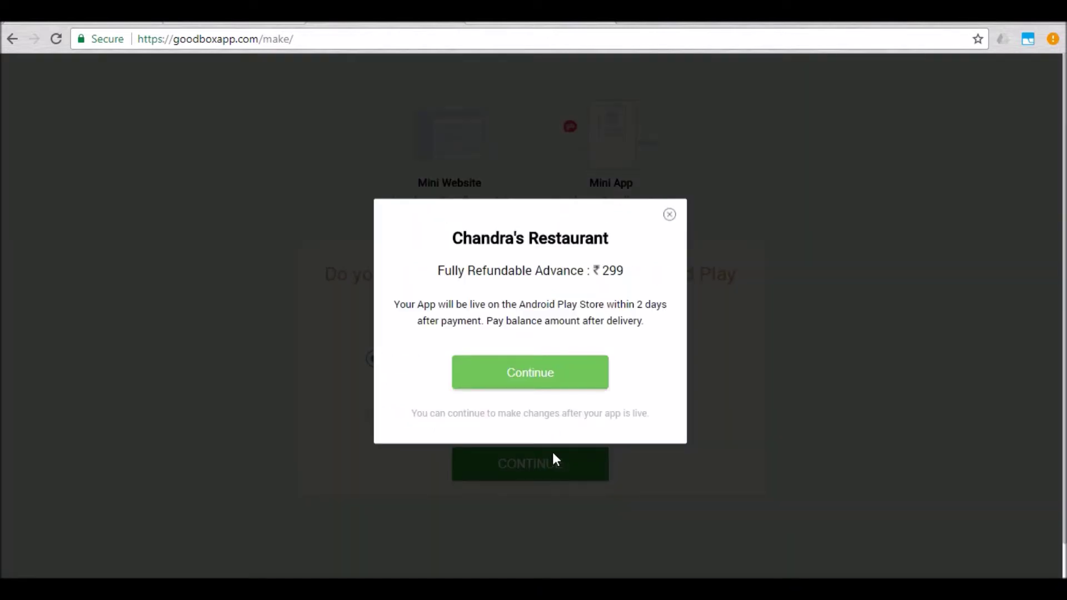
left_click(558, 383)
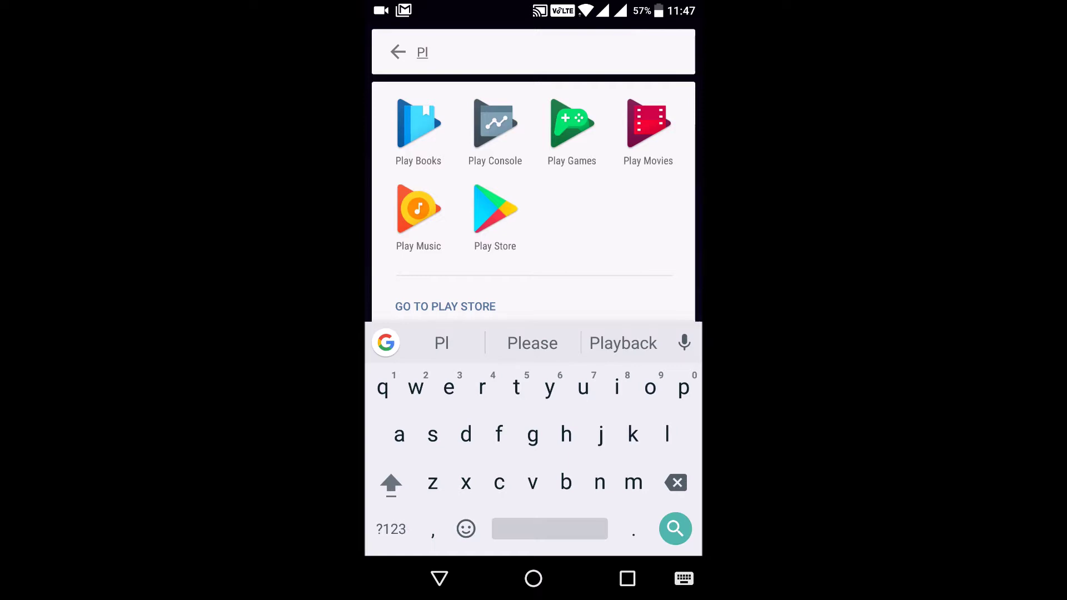
Step: In Google Play, search 'cha' and pick the chandras restaurant suggestion
left_click(495, 209)
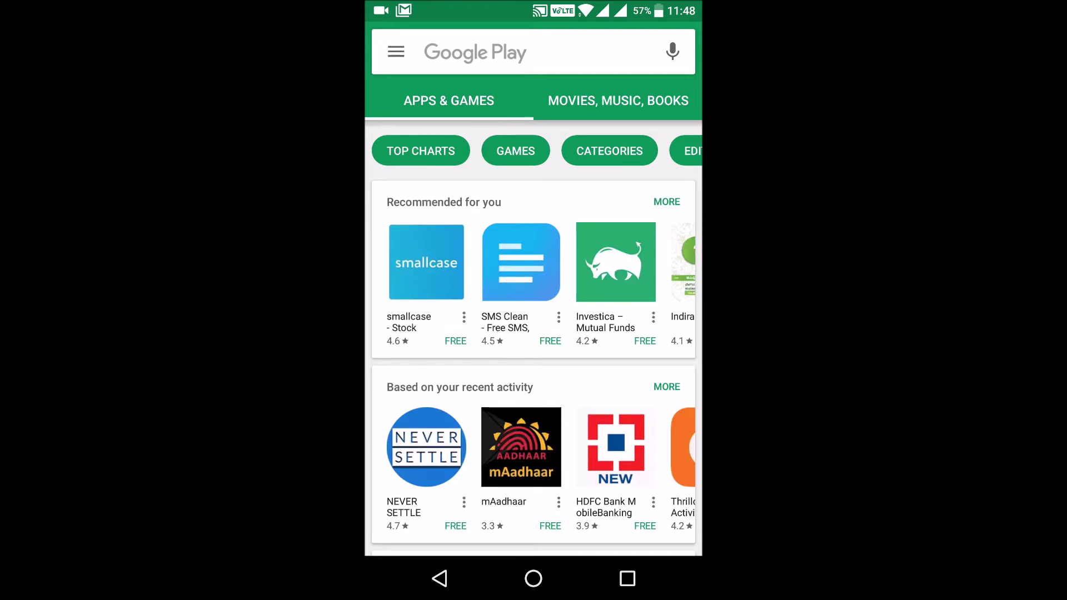
left_click(581, 54)
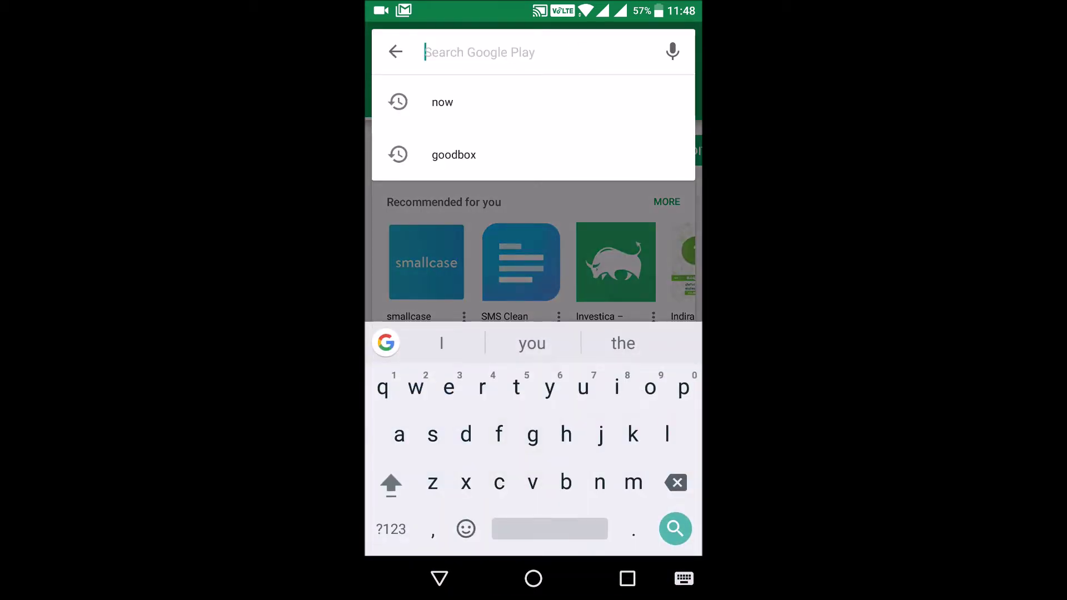
type("cha")
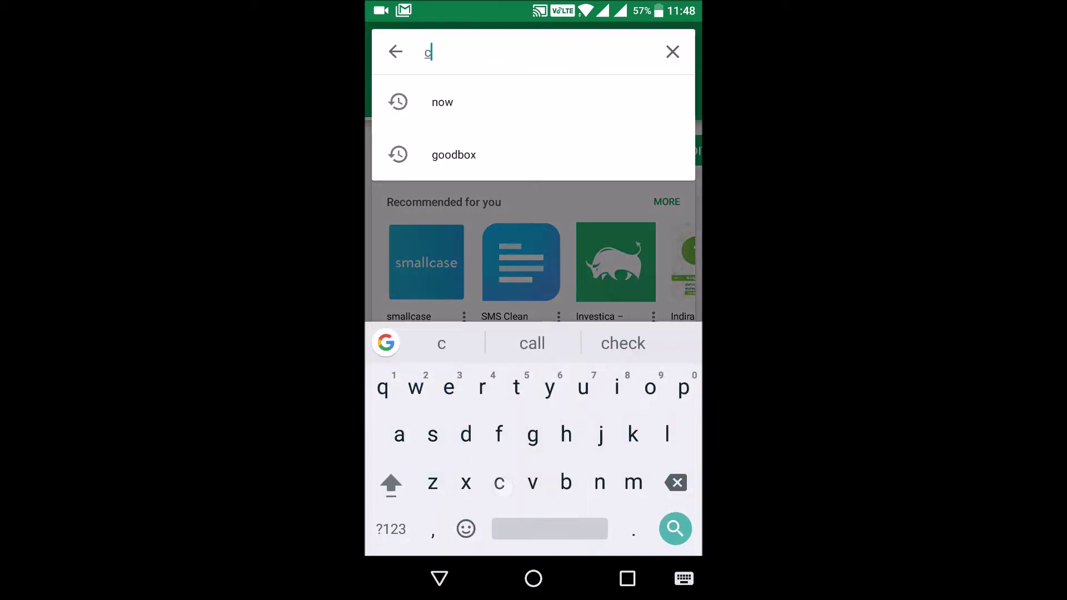
left_click(482, 102)
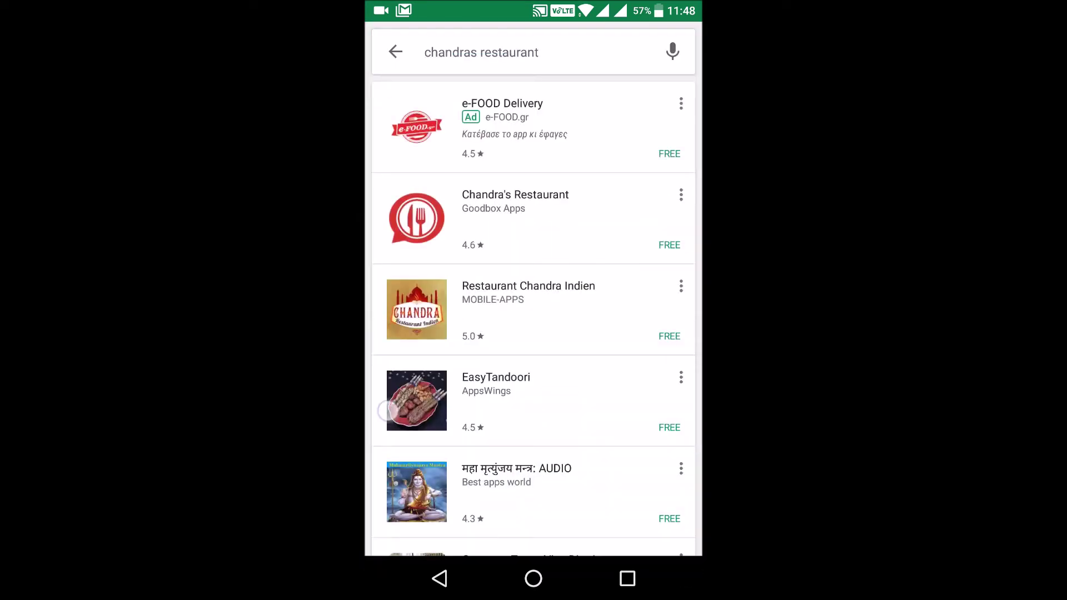
left_click_drag(389, 410, 374, 284)
left_click_drag(396, 239, 396, 394)
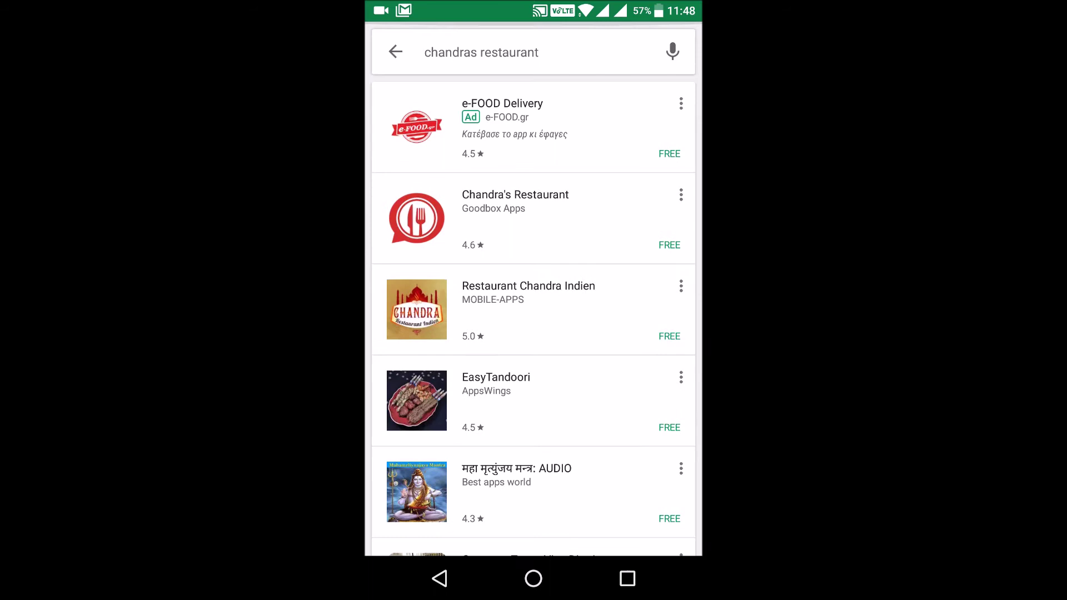
left_click(420, 333)
Step: Install Chandra's Restaurant by Goodbox Apps and launch it
left_click(540, 203)
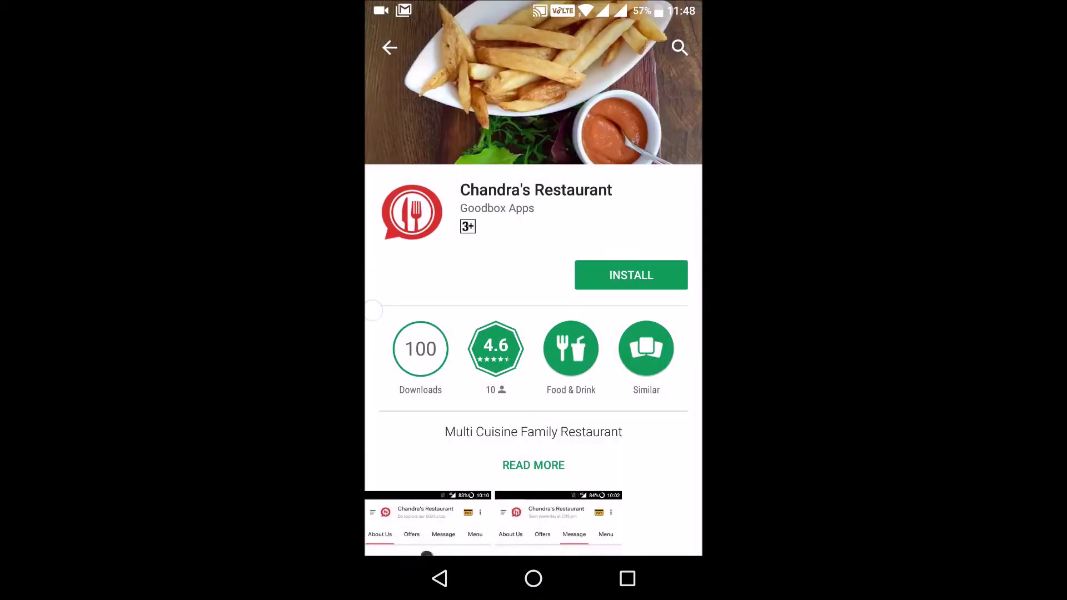
left_click_drag(370, 431, 394, 334)
scroll(394, 333, "up", 10)
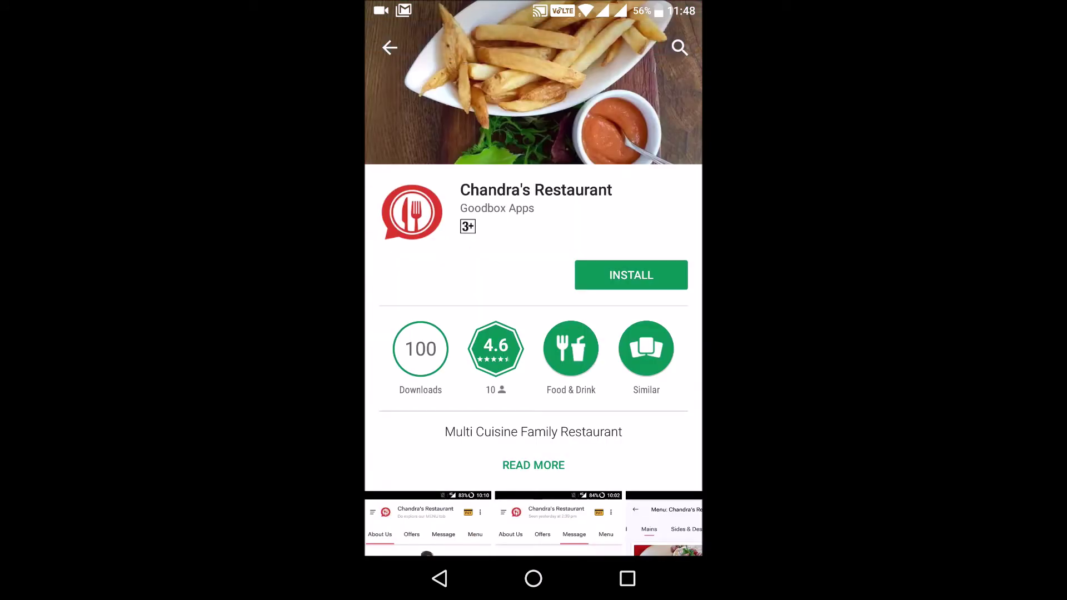
left_click(626, 273)
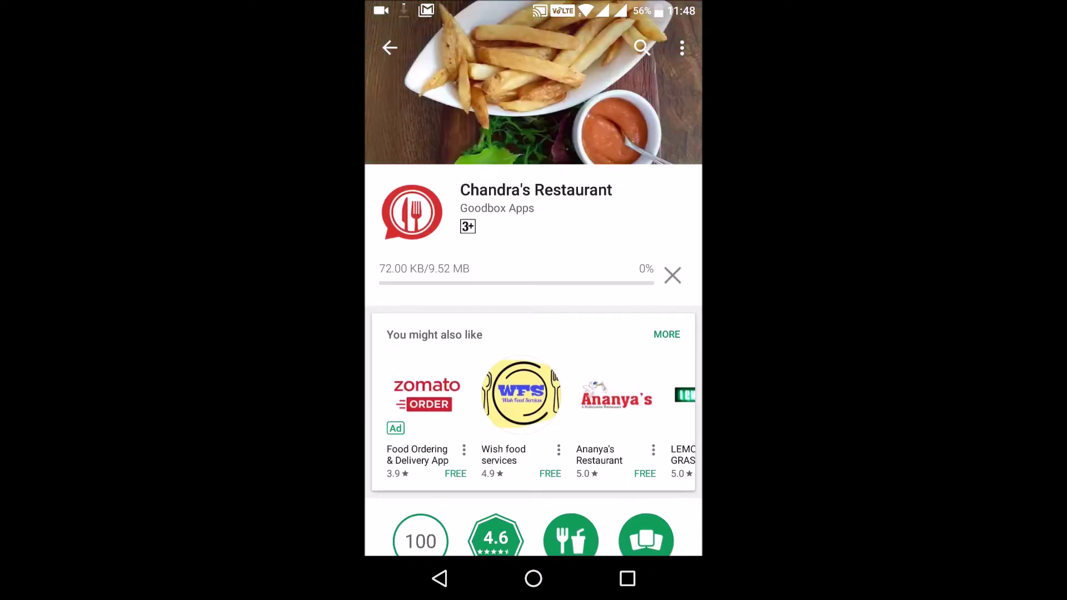
left_click(625, 272)
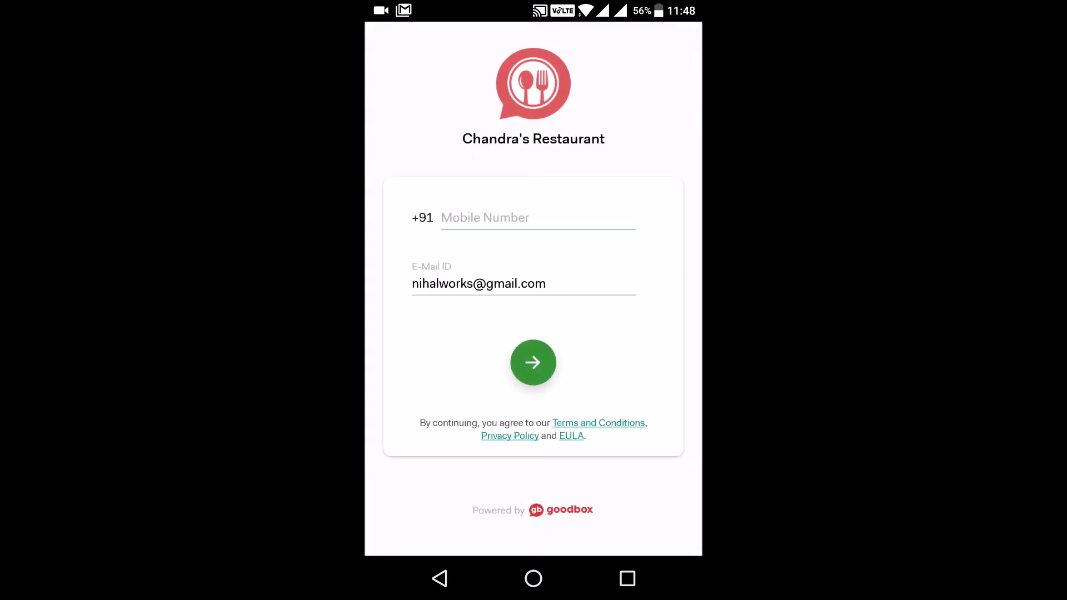
Step: Sign in to Chandra's Restaurant using the mobile number and its auto-filled OTP
left_click(471, 217)
left_click(533, 356)
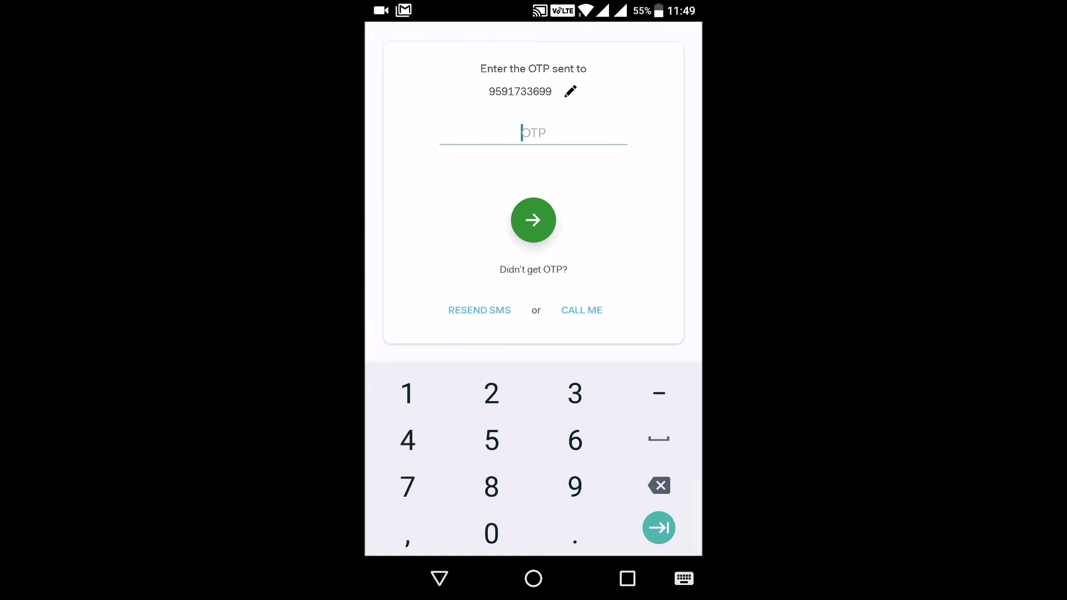
left_click(463, 113)
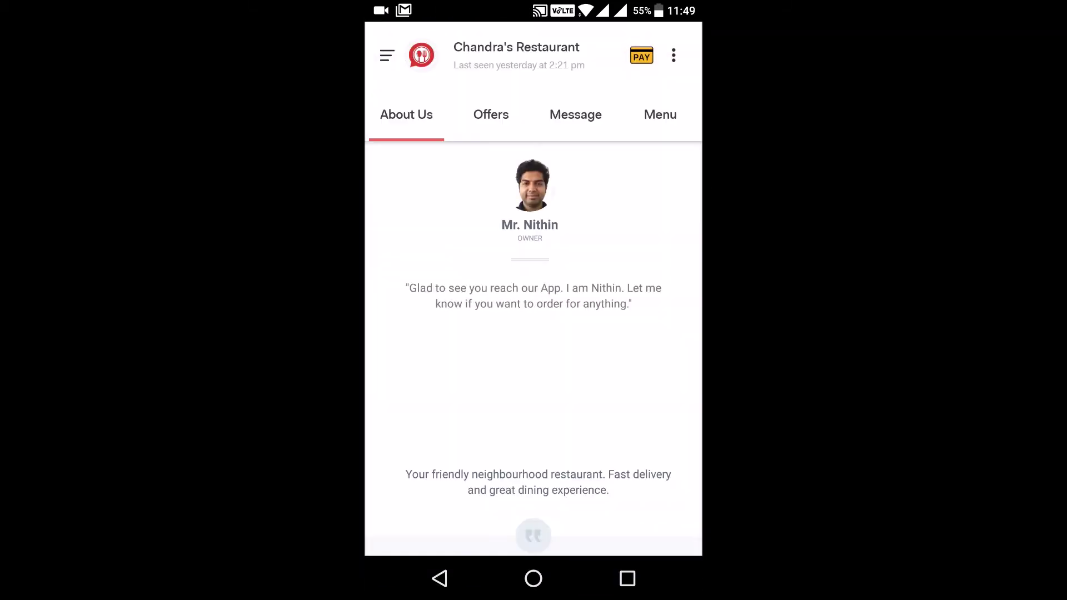
scroll(405, 368, "down", 10)
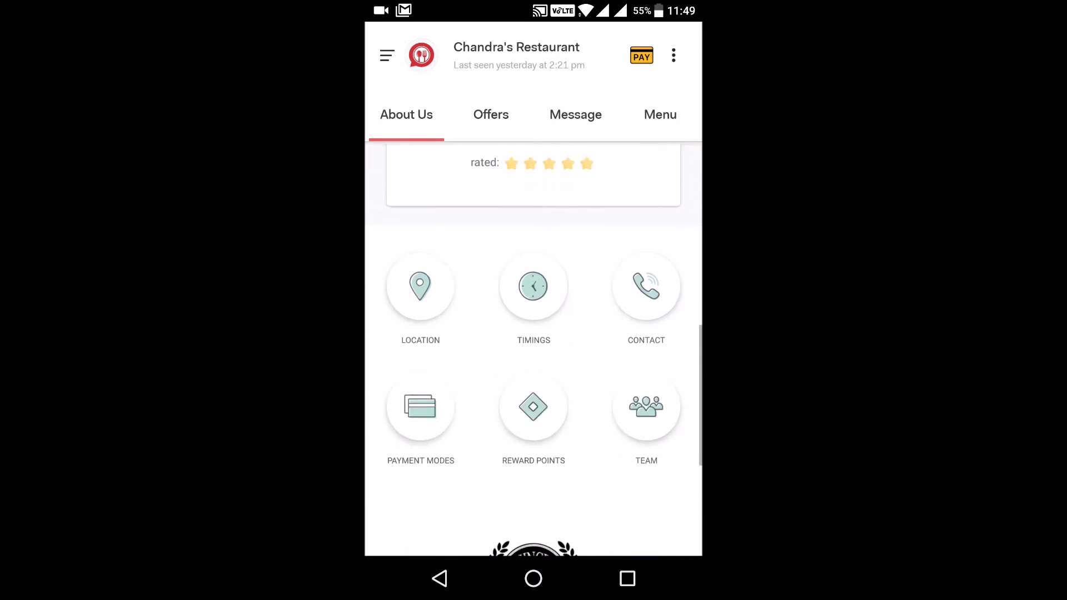
scroll(533, 333, "up", 5)
scroll(534, 333, "up", 5)
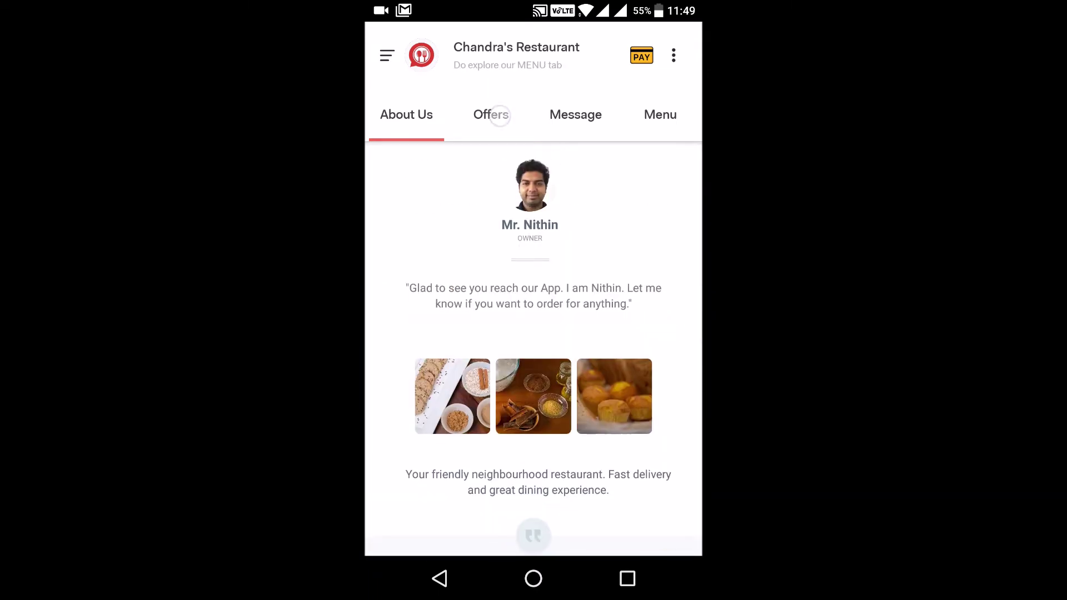
left_click(500, 115)
left_click(578, 115)
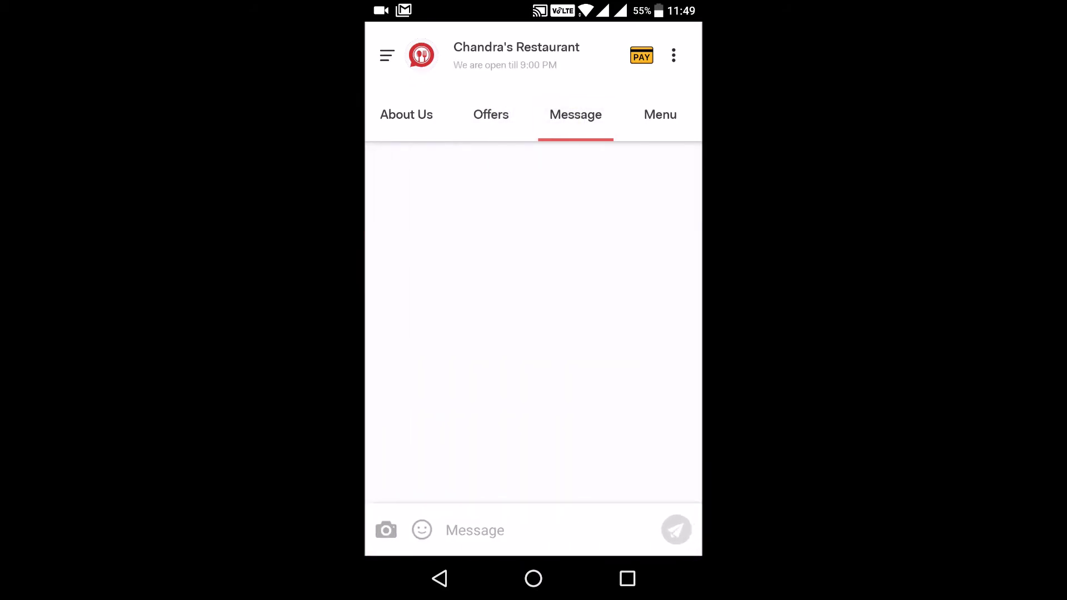
left_click(530, 524)
left_click(658, 107)
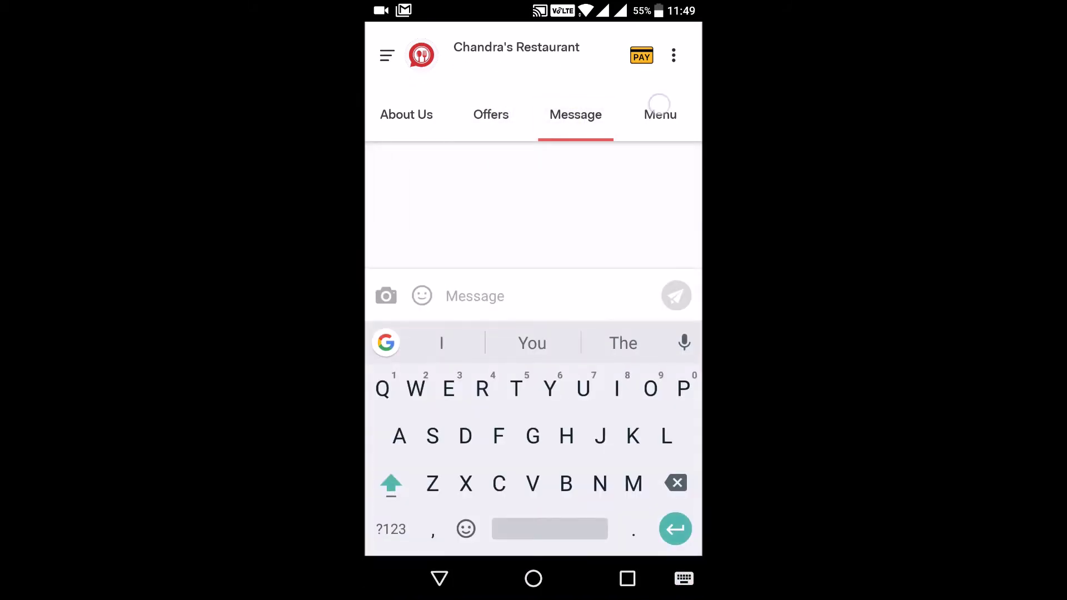
scroll(533, 333, "down", 6)
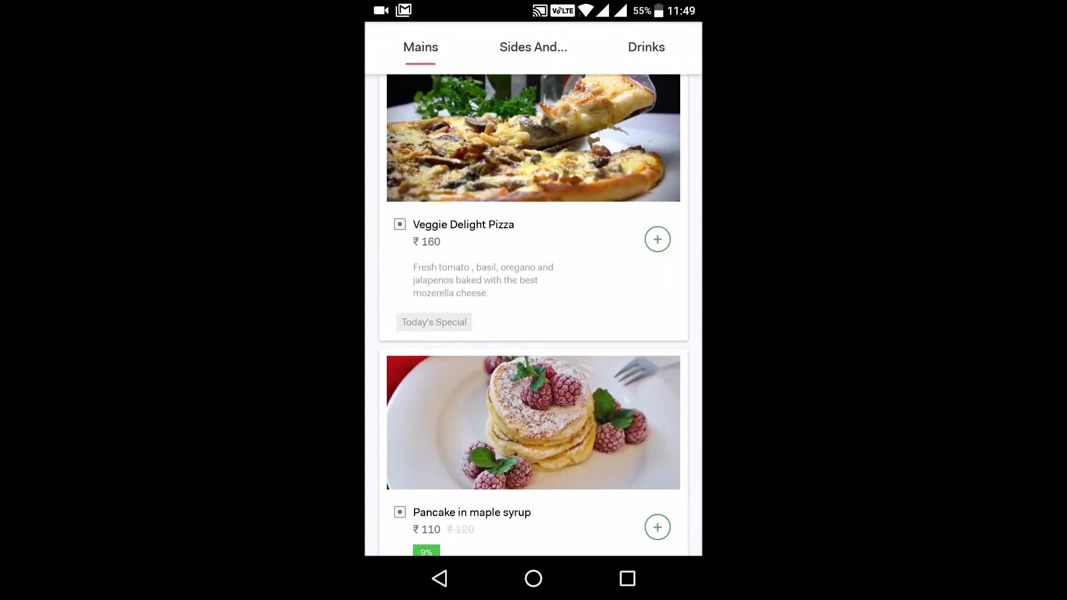
scroll(382, 237, "up", 6)
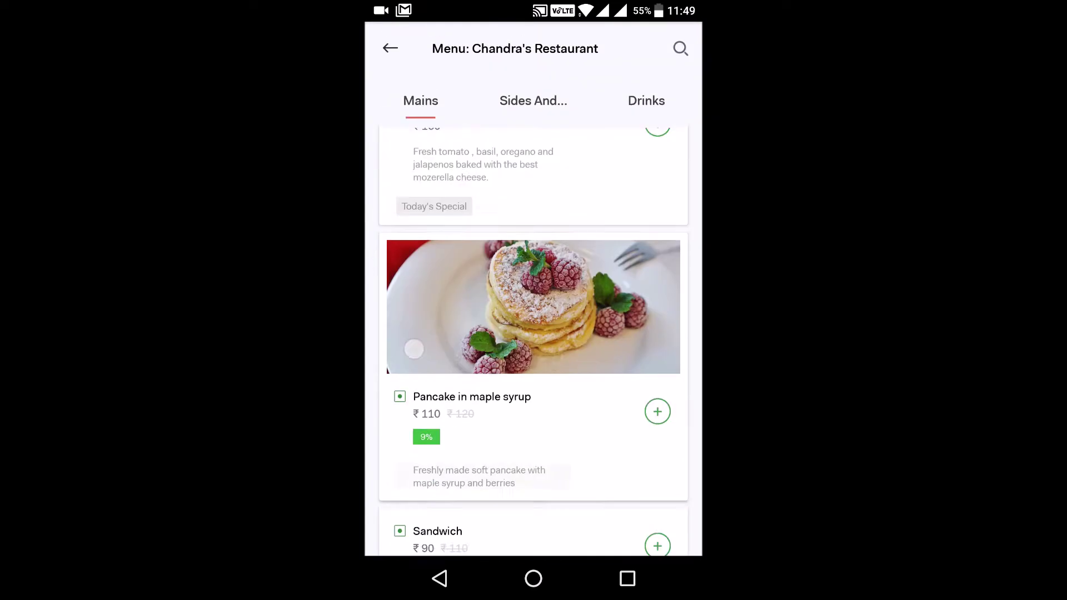
left_click(534, 101)
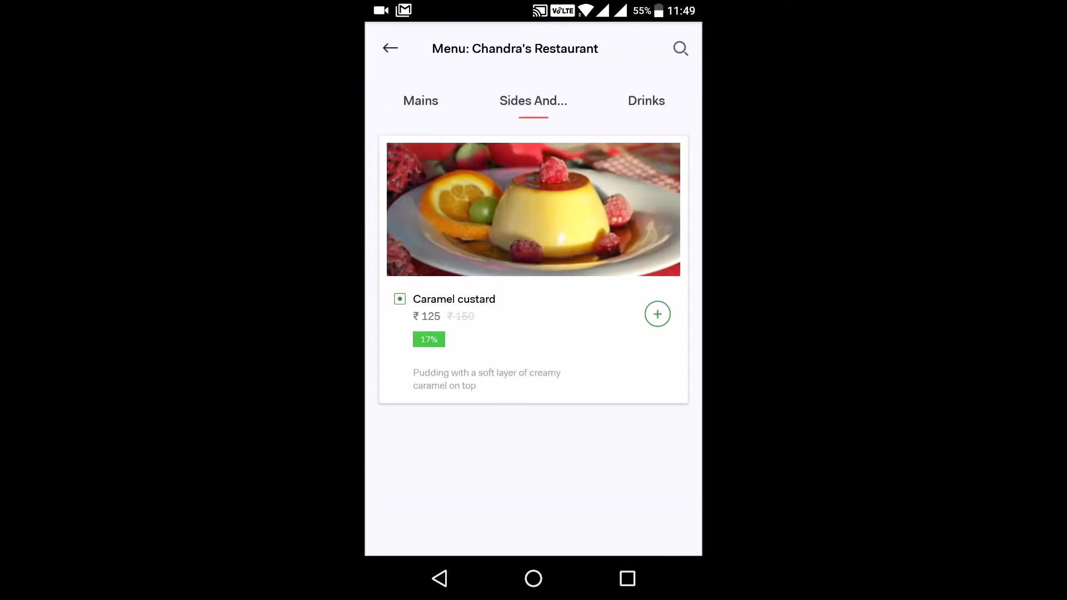
left_click(646, 100)
left_click(420, 101)
left_click(390, 48)
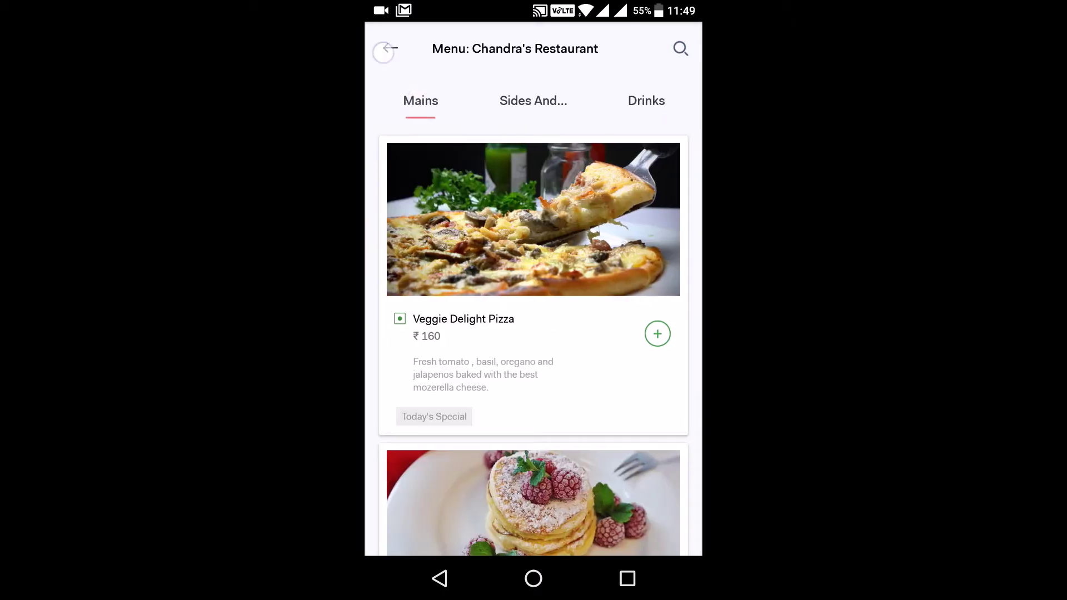
left_click(405, 118)
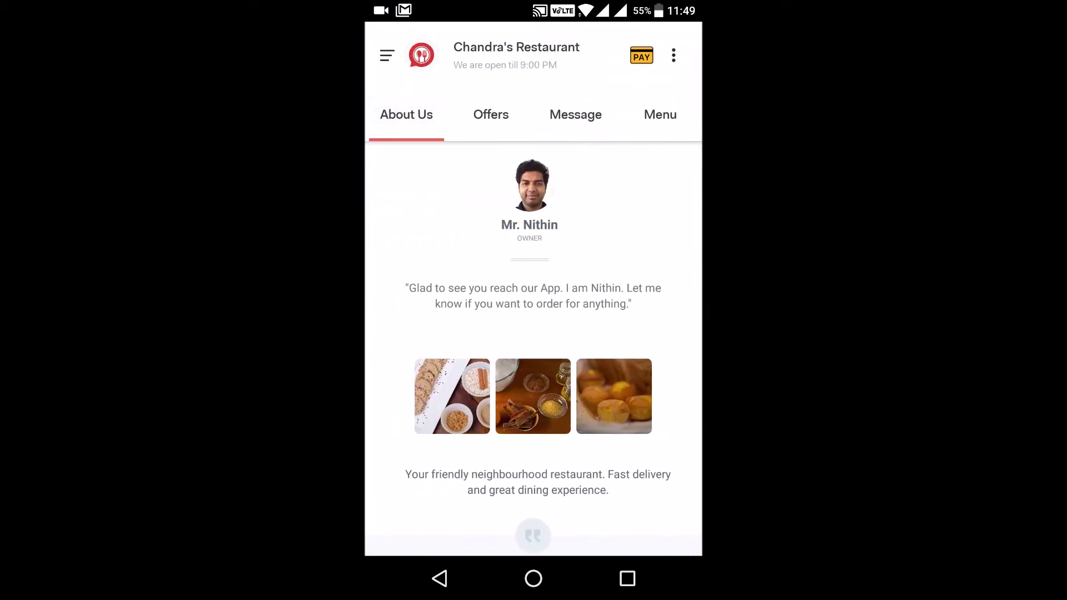
scroll(650, 317, "down", 6)
left_click_drag(633, 288, 478, 289)
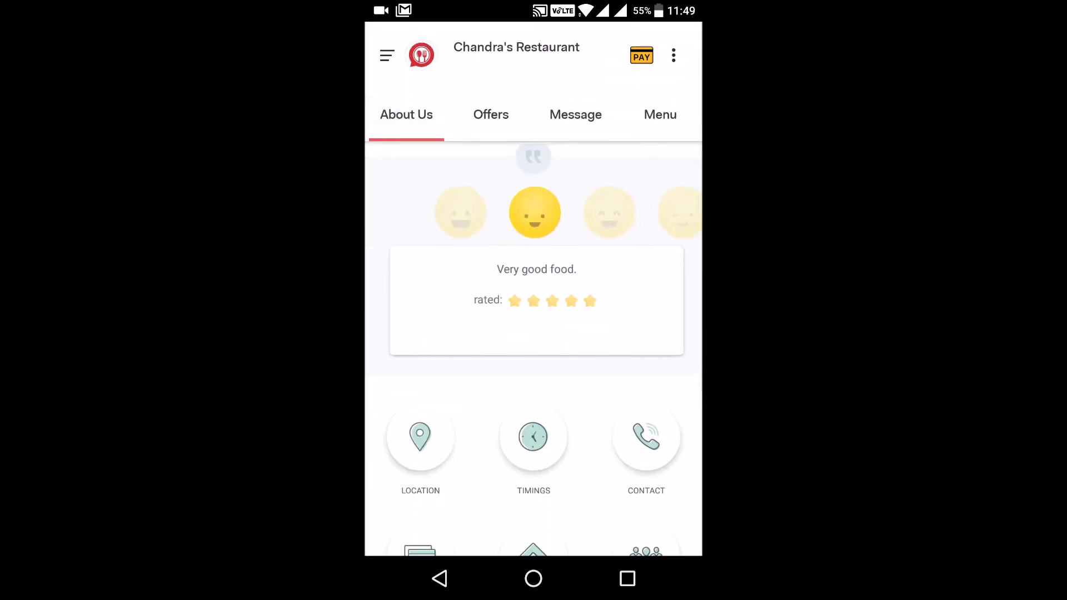
left_click_drag(611, 336, 500, 339)
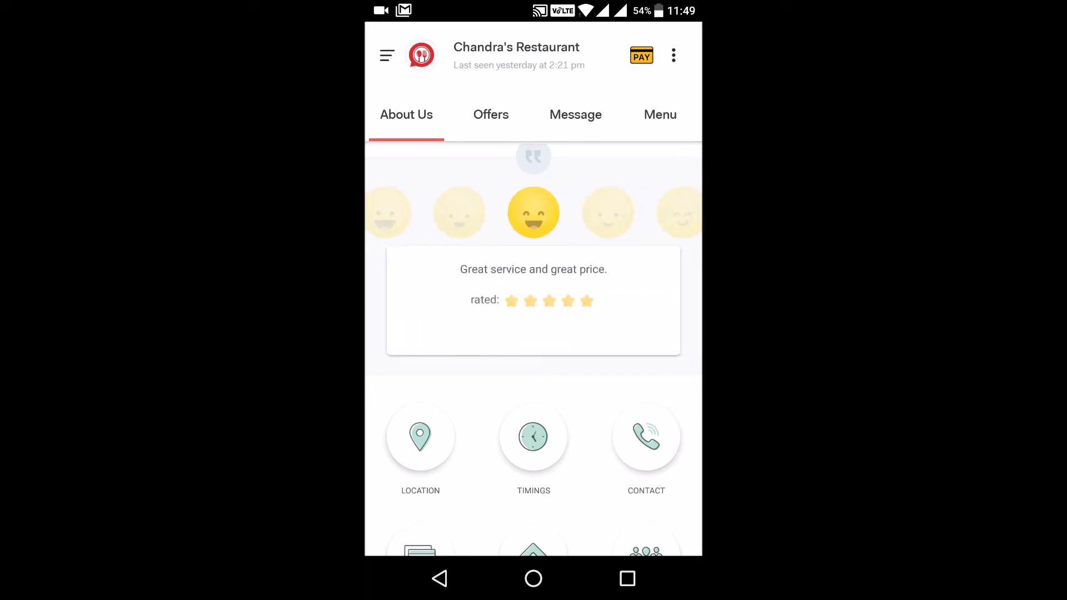
scroll(533, 350, "down", 3)
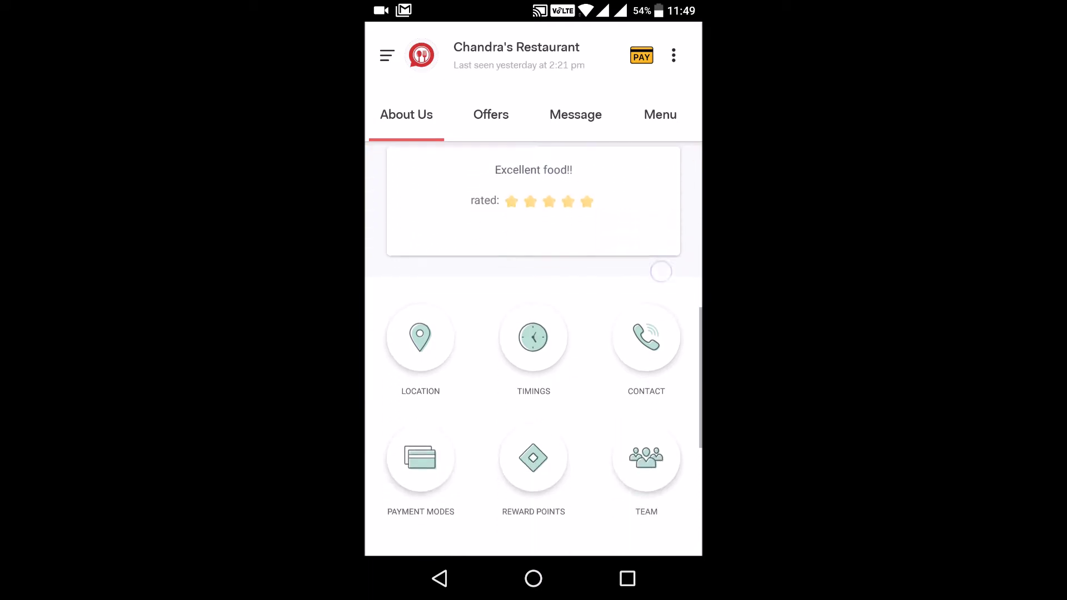
left_click(420, 309)
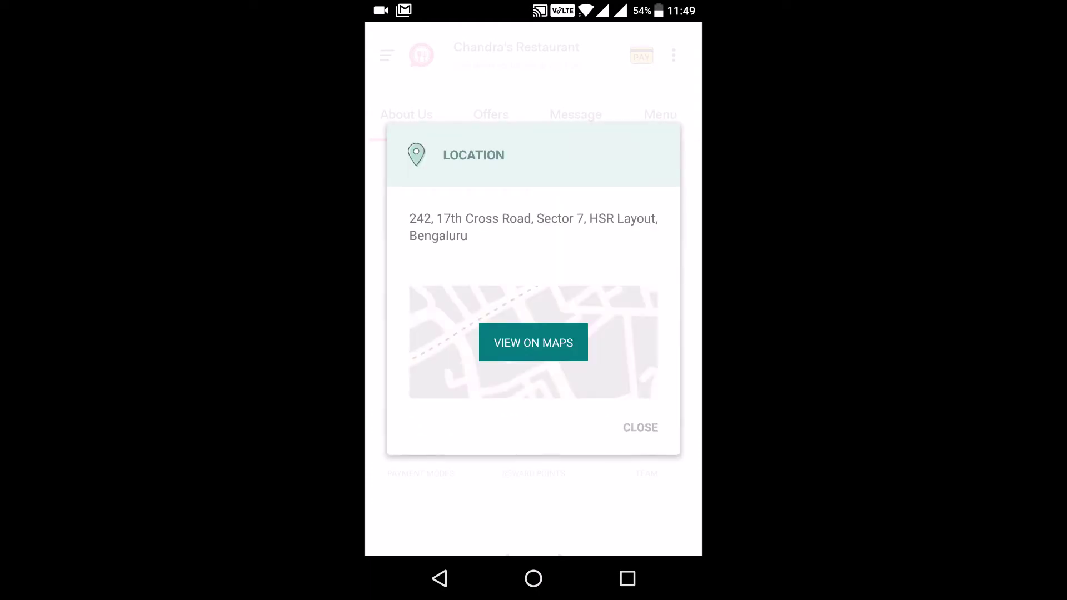
left_click(640, 428)
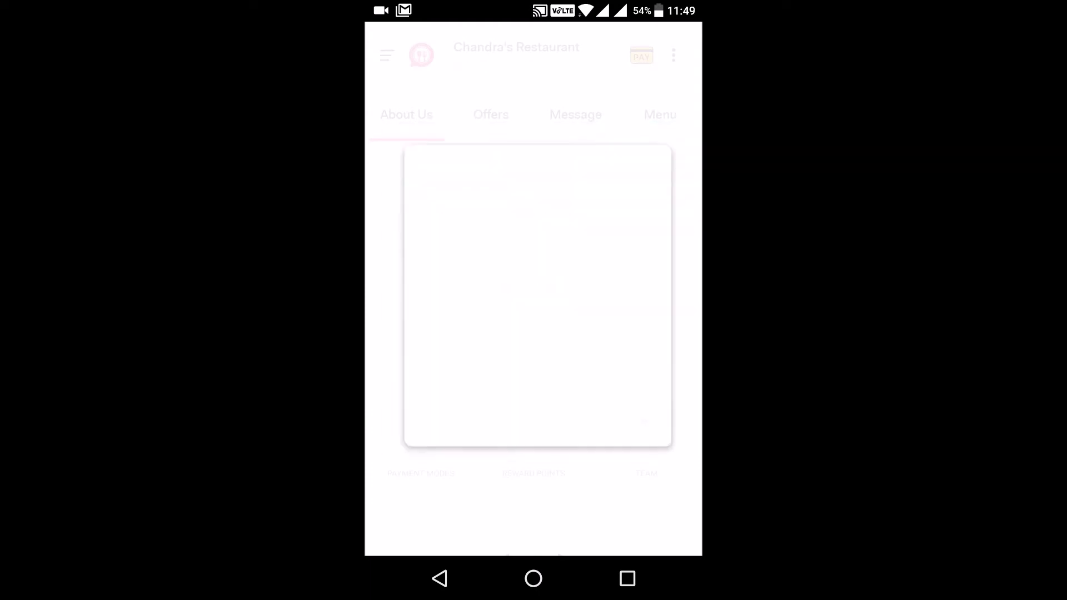
left_click(534, 303)
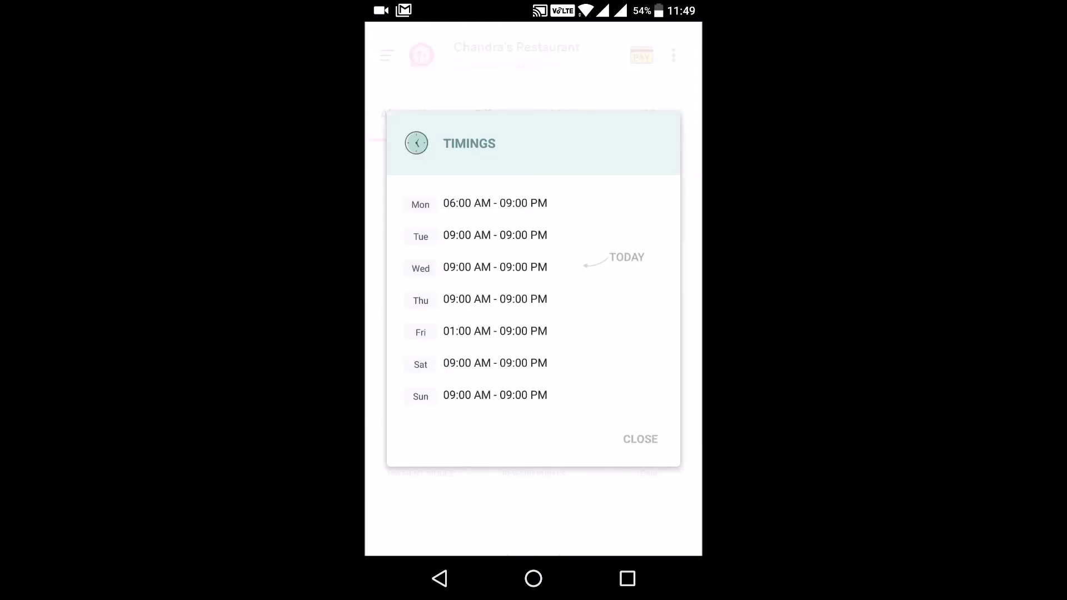
left_click(649, 440)
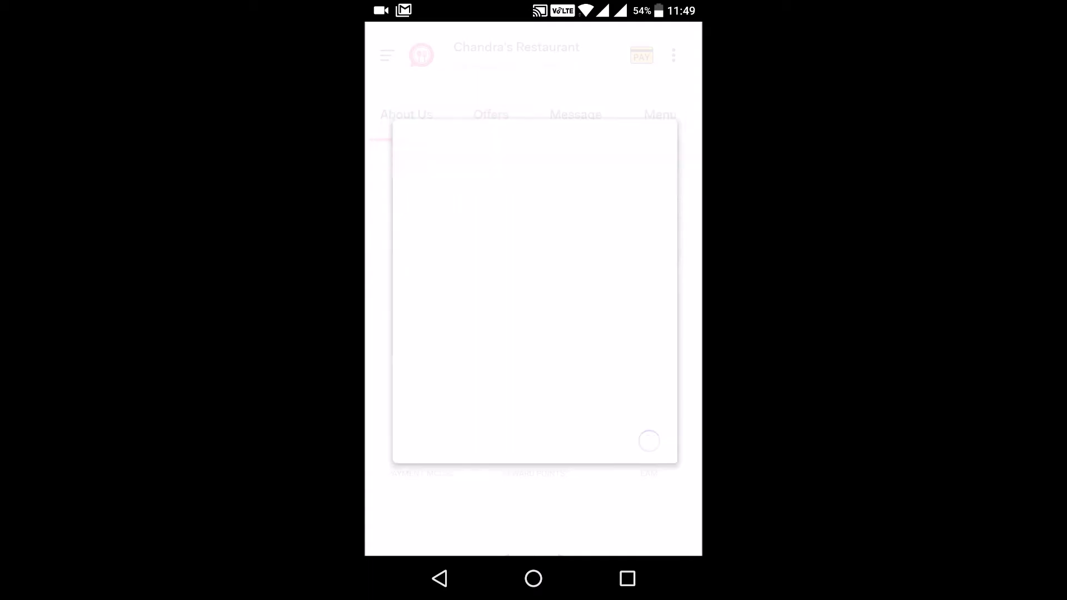
left_click(646, 300)
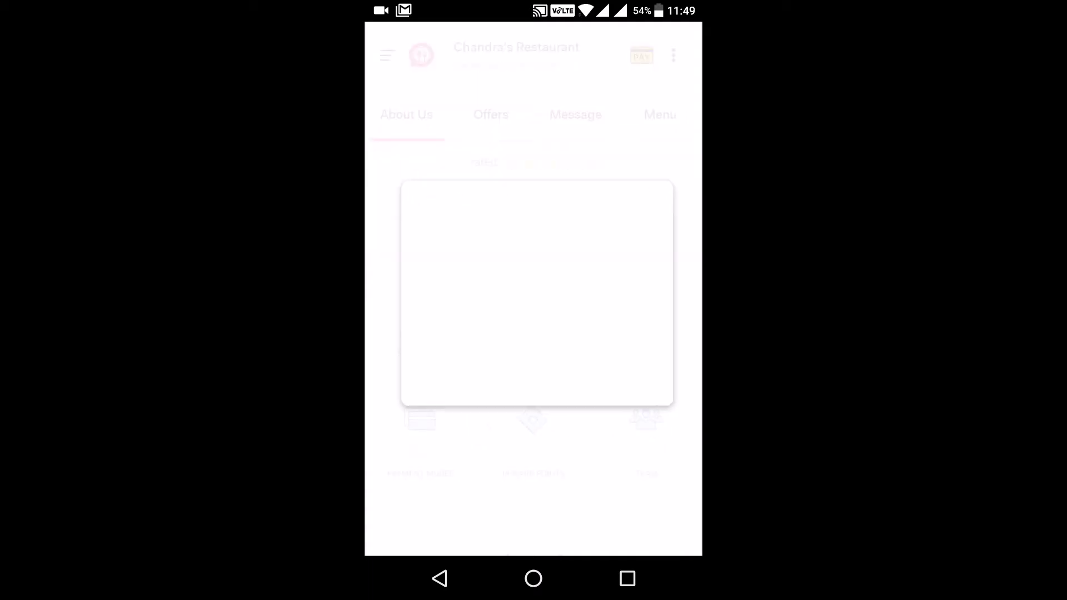
left_click(647, 384)
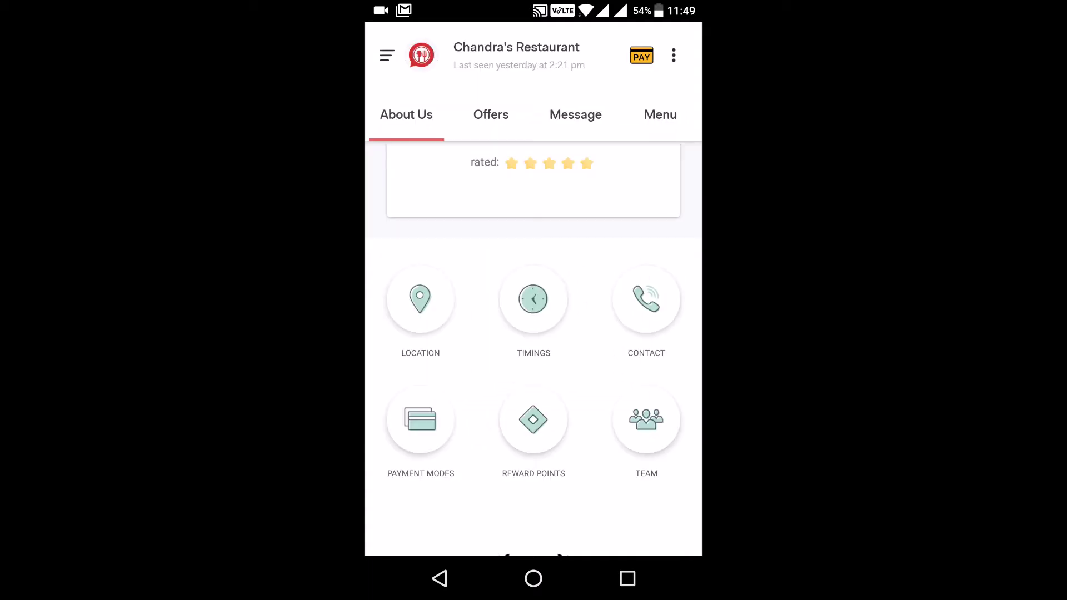
left_click(421, 420)
left_click(545, 400)
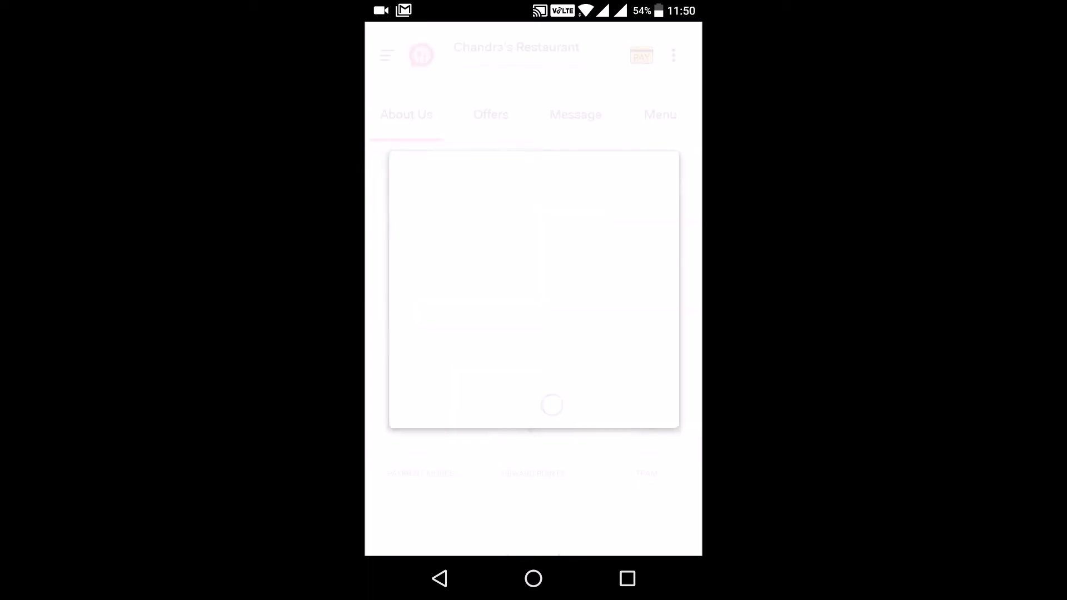
left_click(532, 419)
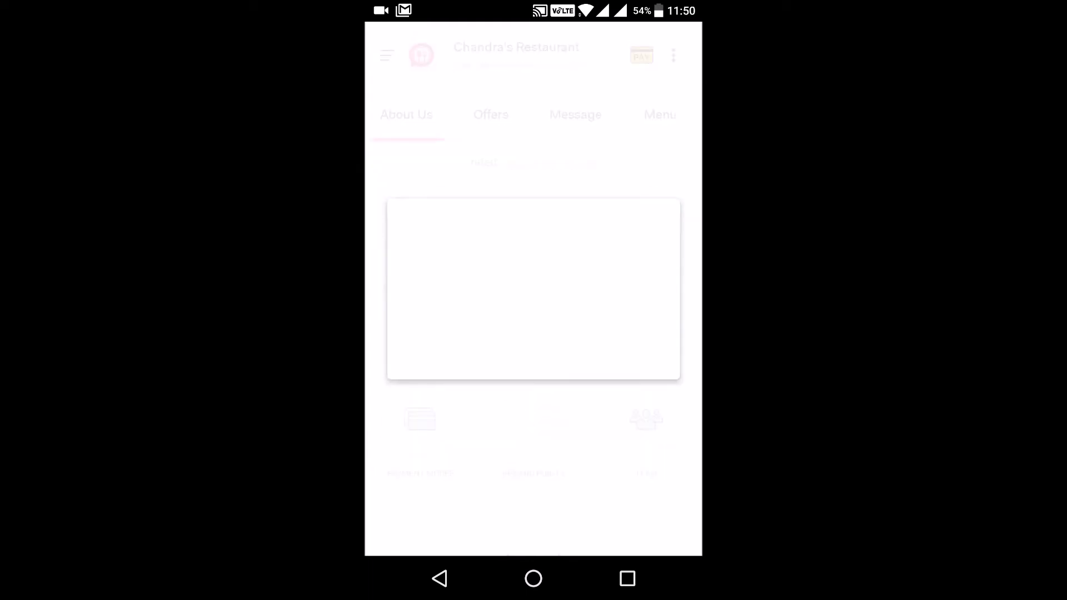
left_click(549, 358)
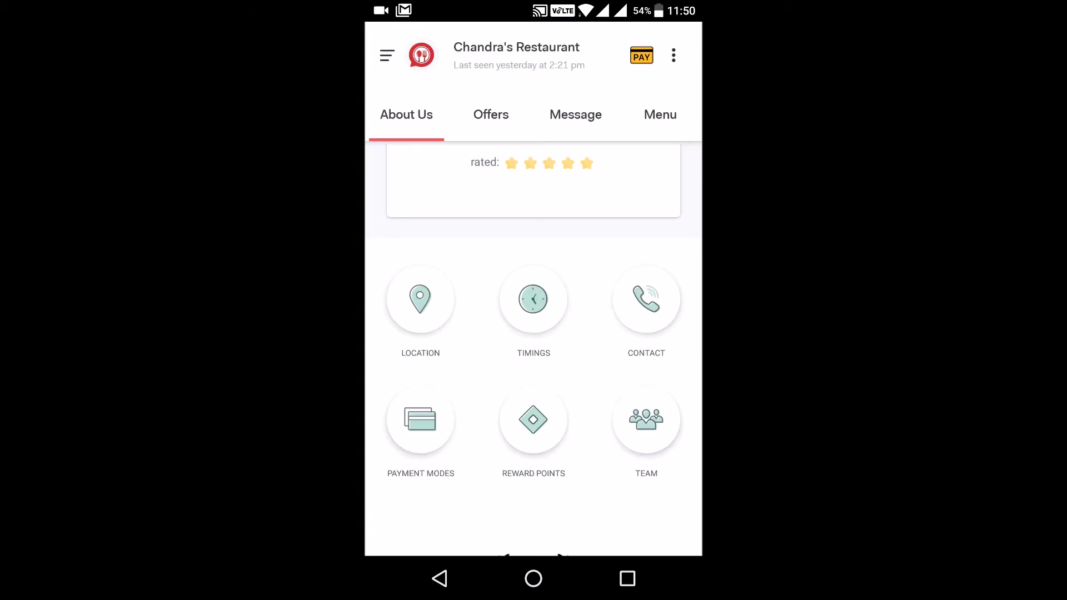
left_click(646, 419)
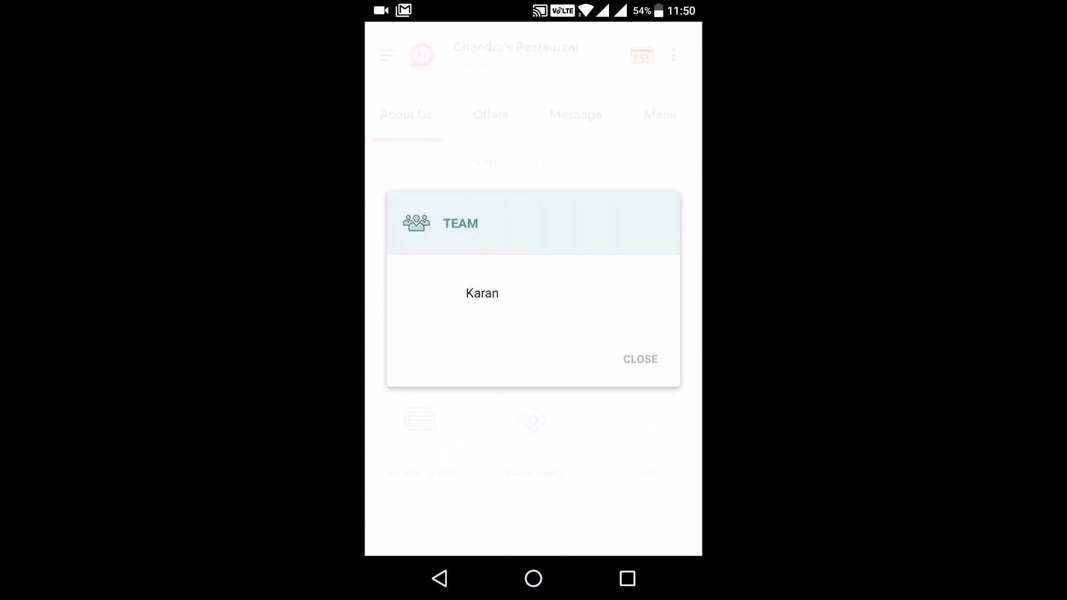
left_click(640, 359)
scroll(610, 395, "up", 5)
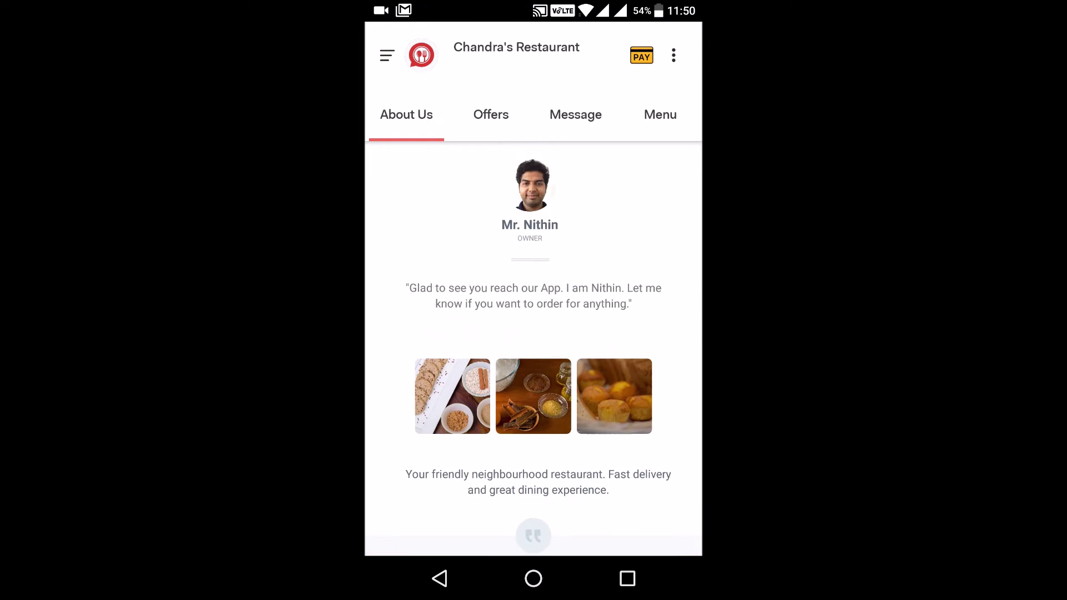
Step: Add one Veggie Delight Pizza to the cart from the restaurant's food menu
left_click(660, 114)
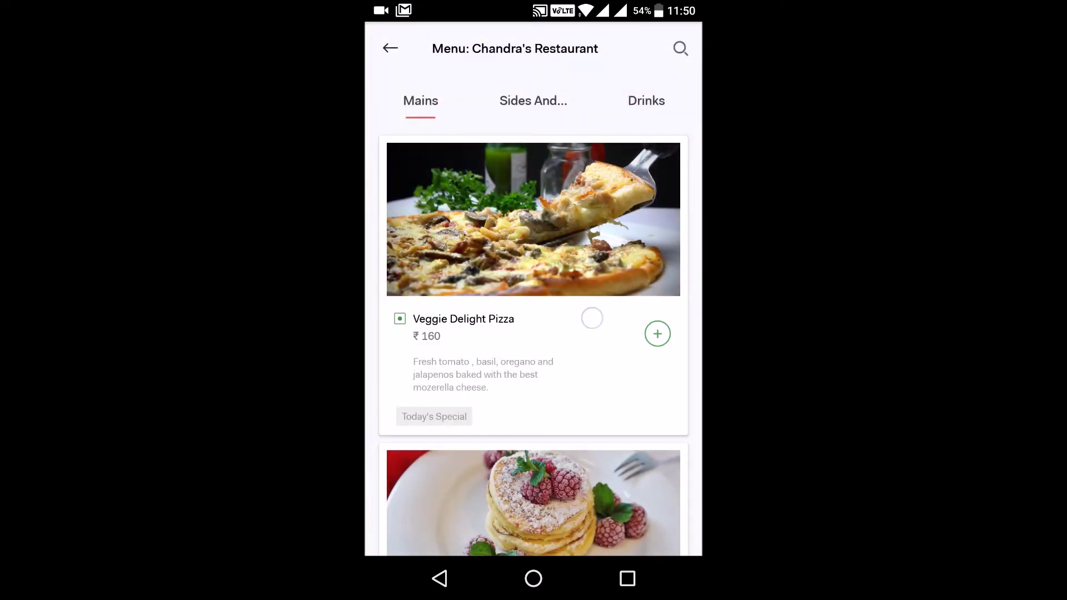
scroll(592, 317, "down", 5)
scroll(595, 343, "up", 2)
scroll(595, 343, "up", 2)
scroll(572, 362, "up", 2)
left_click(657, 334)
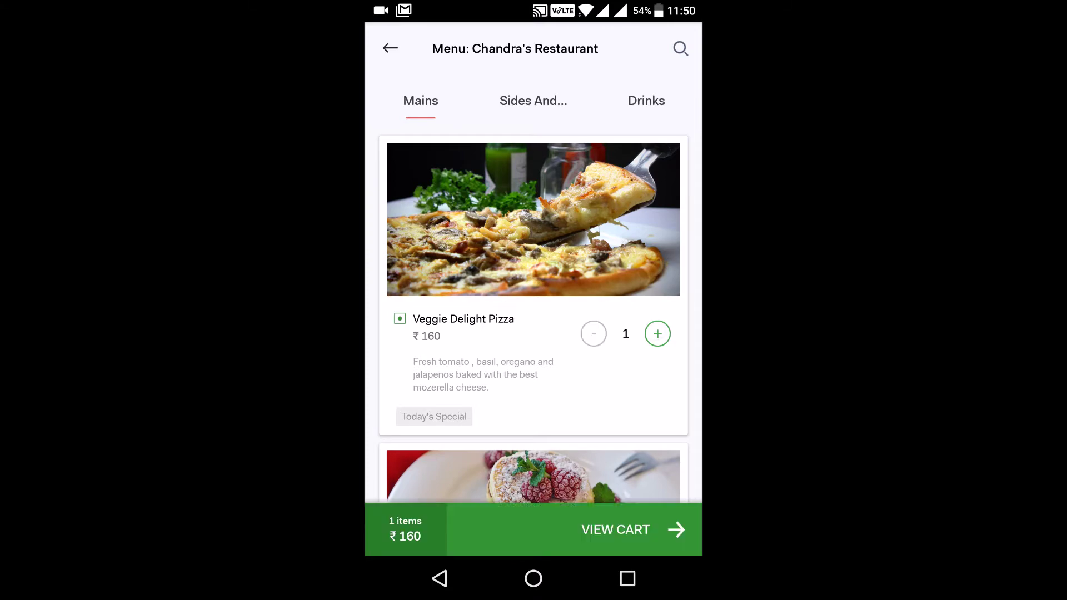
scroll(422, 341, "down", 8)
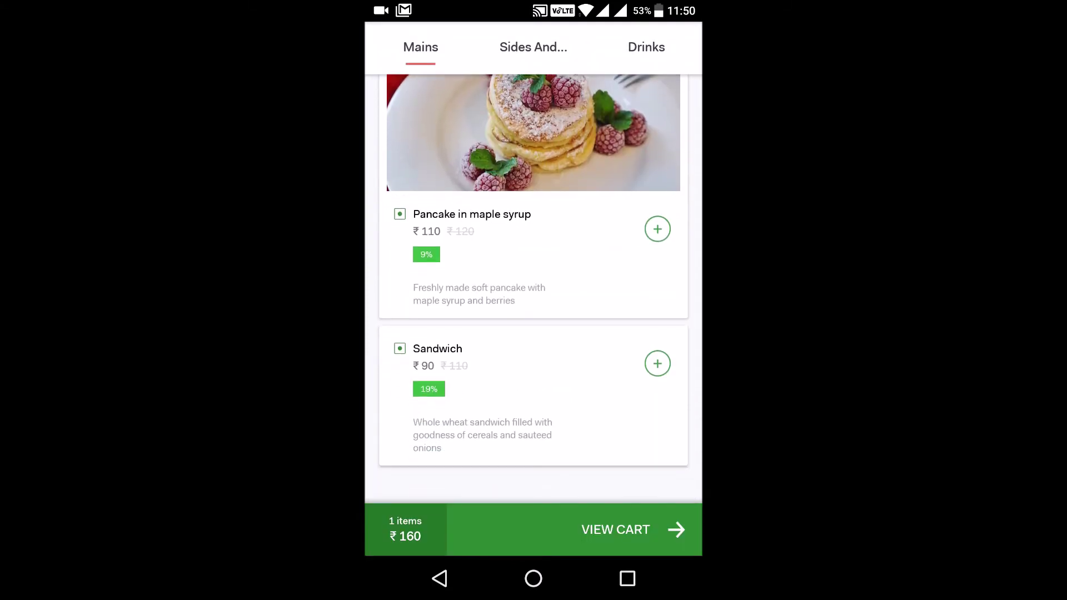
scroll(533, 289, "up", 5)
scroll(533, 289, "down", 4)
scroll(534, 289, "up", 3)
scroll(534, 289, "down", 1)
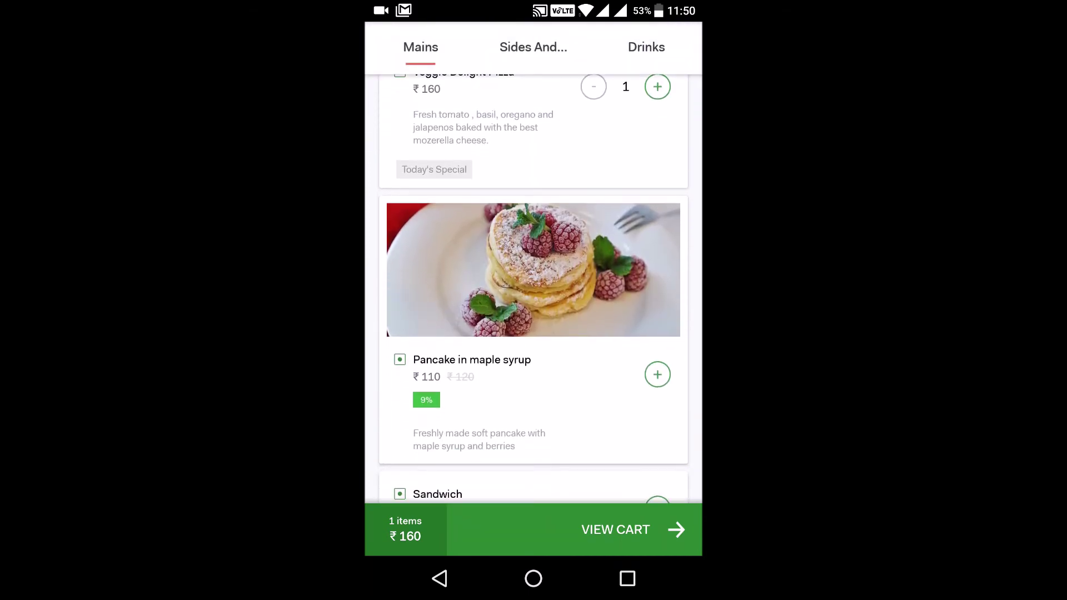
Step: Get Caramel custard from Sides And... and Peach iced tea from Drinks, then view the cart
left_click(534, 47)
scroll(430, 319, "up", 2)
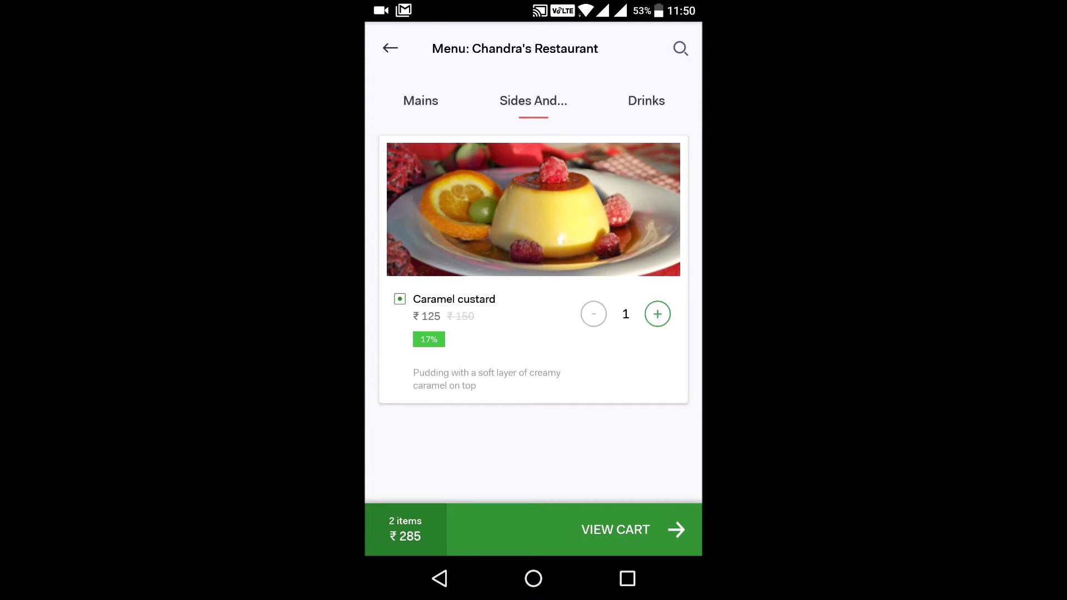
left_click(646, 100)
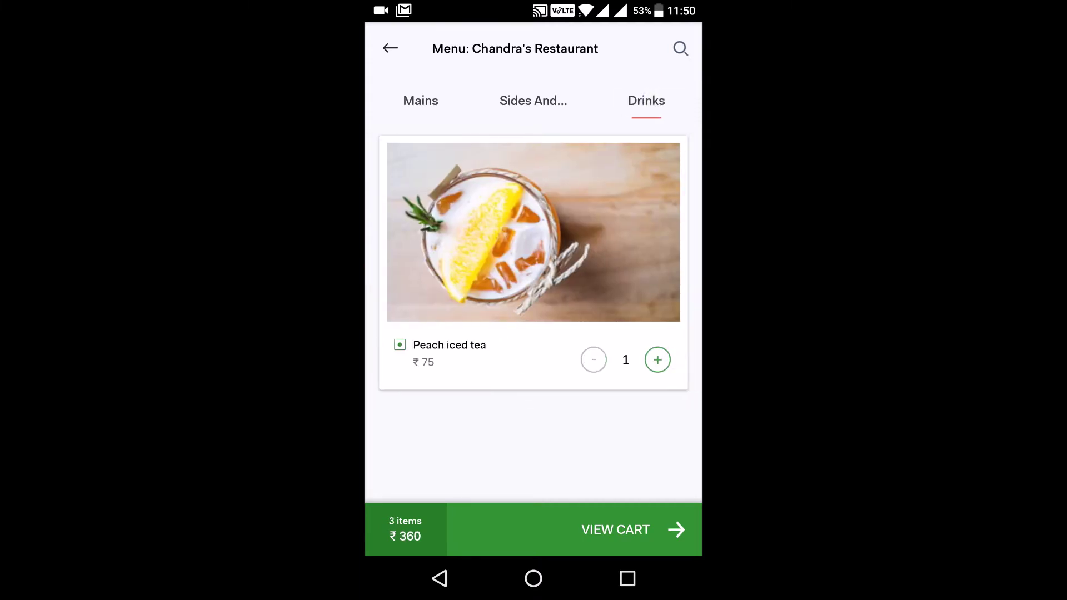
left_click(638, 529)
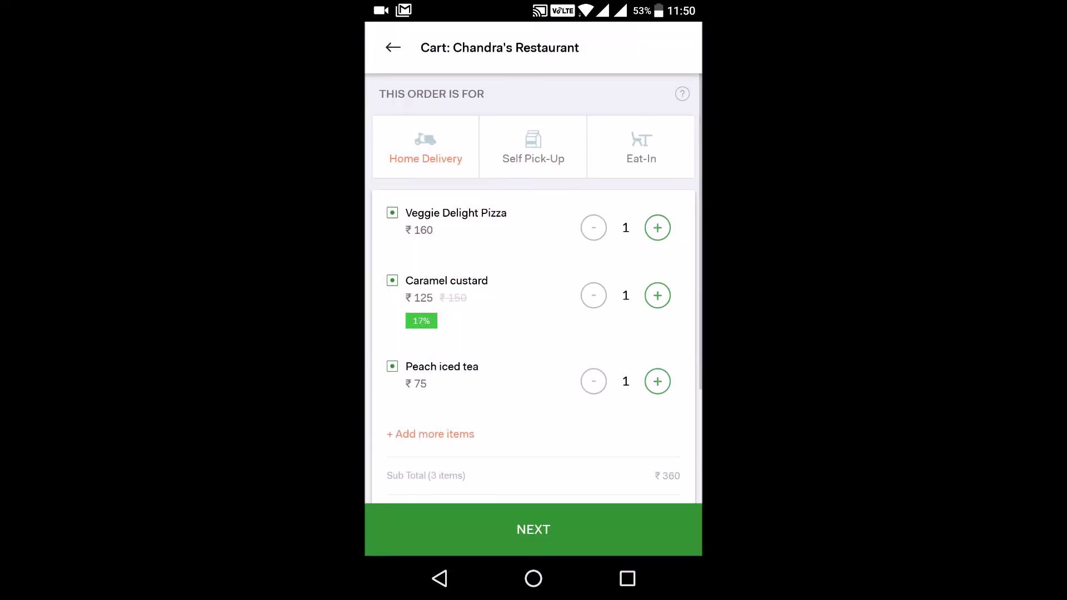
Step: Switch between Self Pick-Up and Home Delivery, check the ₹360 grand total, and continue
scroll(404, 359, "down", 1)
scroll(404, 358, "down", 3)
scroll(405, 398, "up", 3)
left_click(532, 143)
left_click(425, 145)
left_click(533, 143)
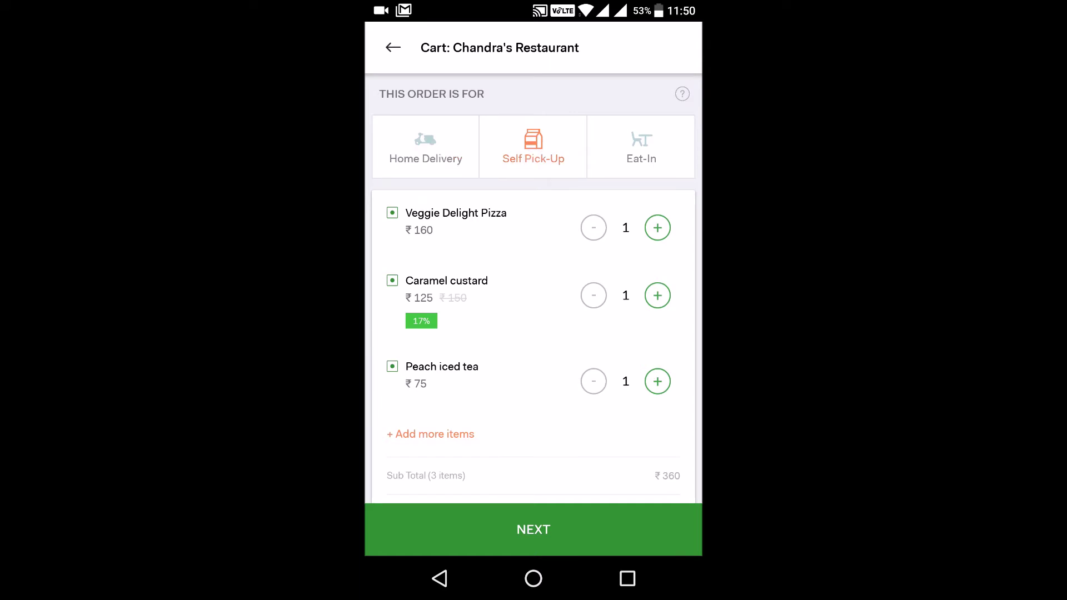
left_click(425, 145)
scroll(534, 288, "down", 3)
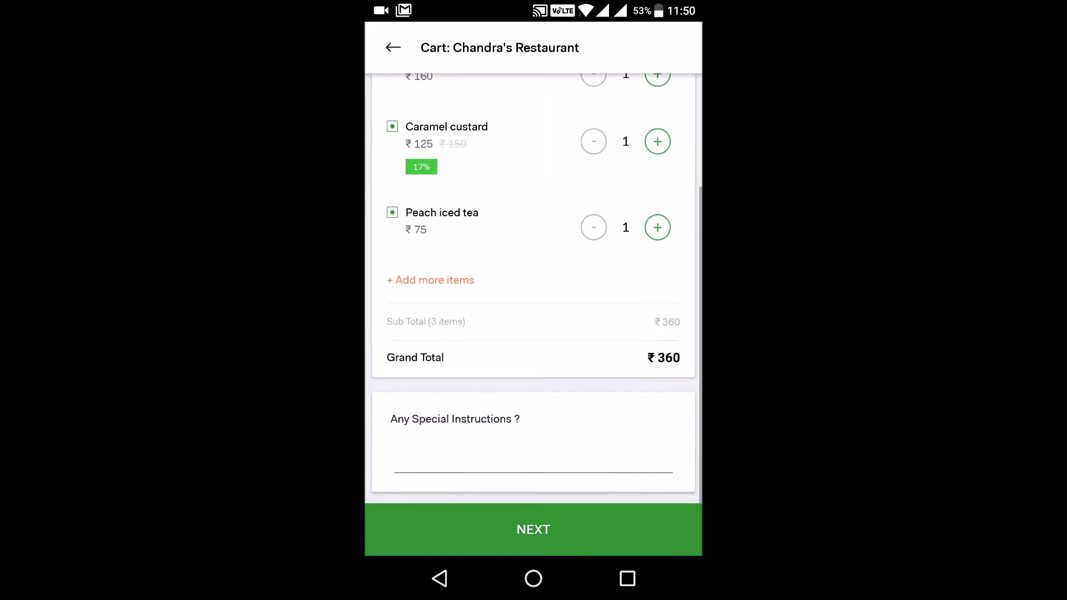
left_click(554, 526)
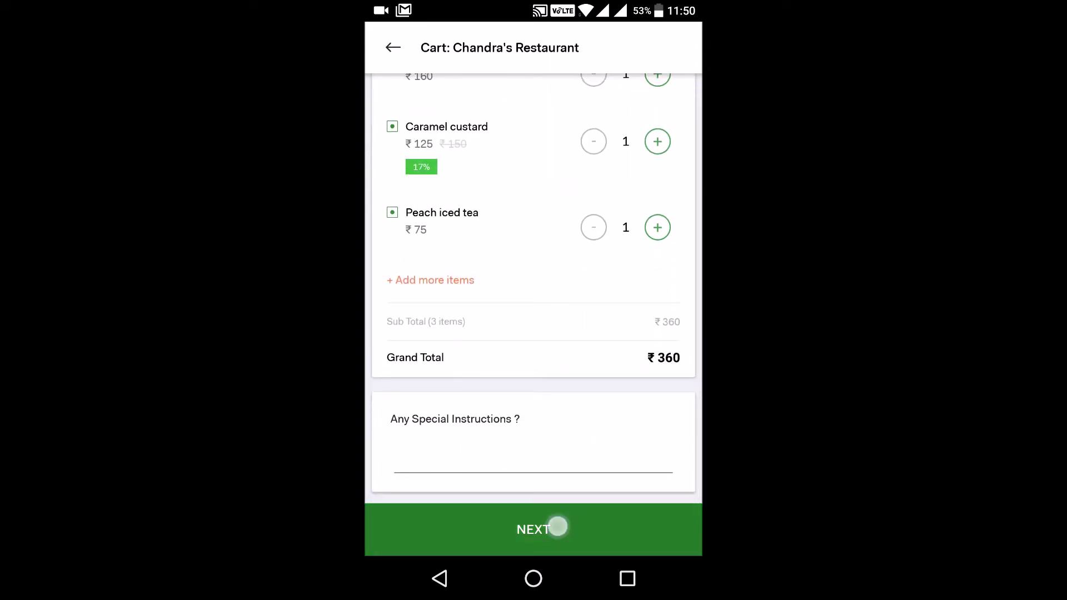
Step: Compare the Cash, Net Banking and Wallet options and pay the order from the Goodbox Wallet
left_click(569, 526)
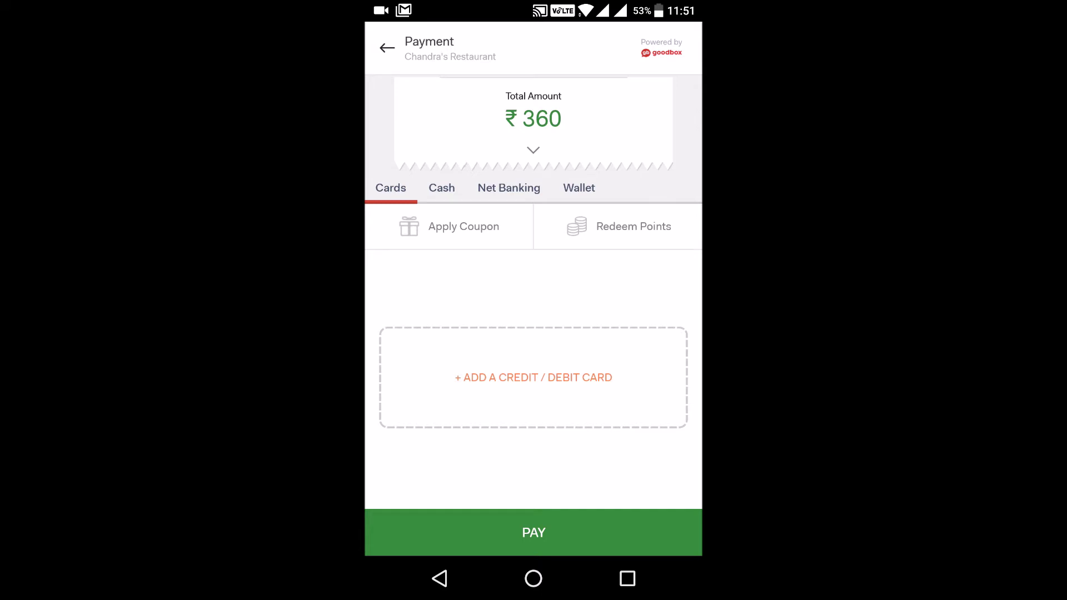
left_click(441, 188)
left_click(509, 188)
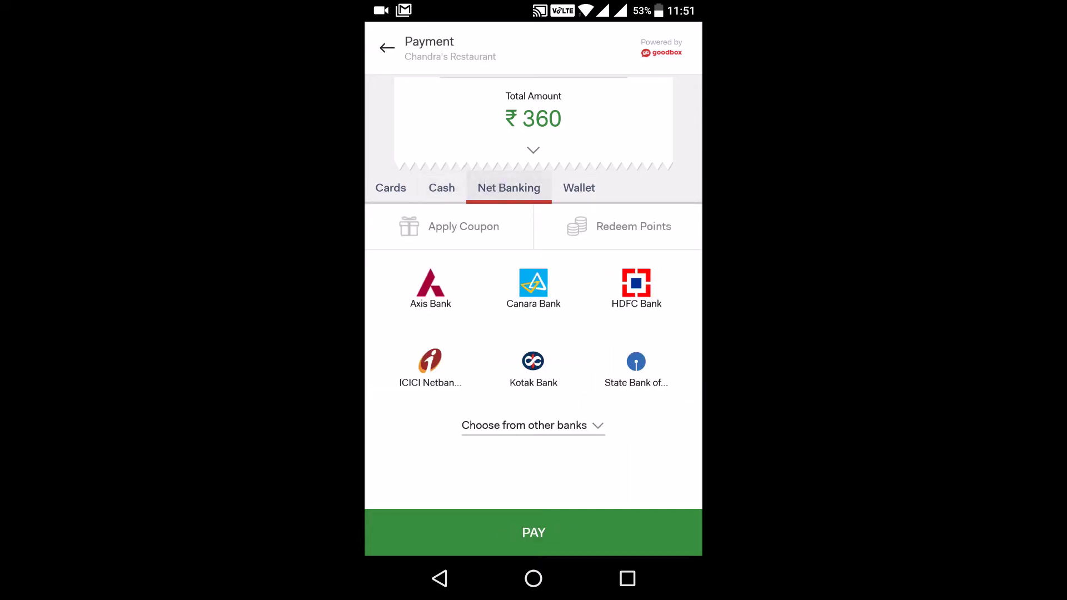
left_click(578, 188)
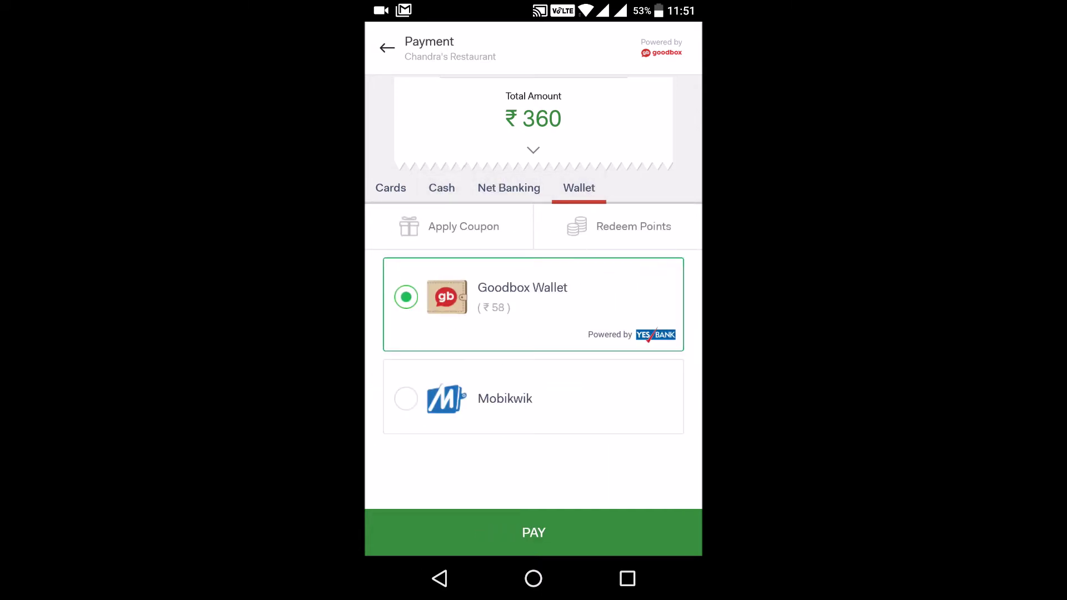
left_click(533, 533)
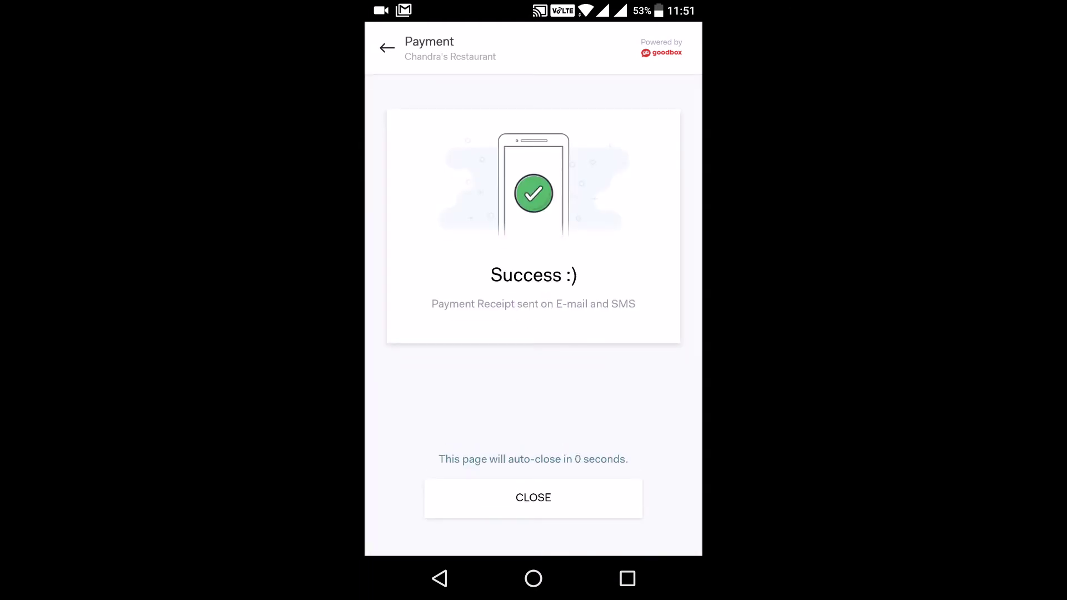
scroll(534, 350, "down", 5)
scroll(534, 350, "up", 3)
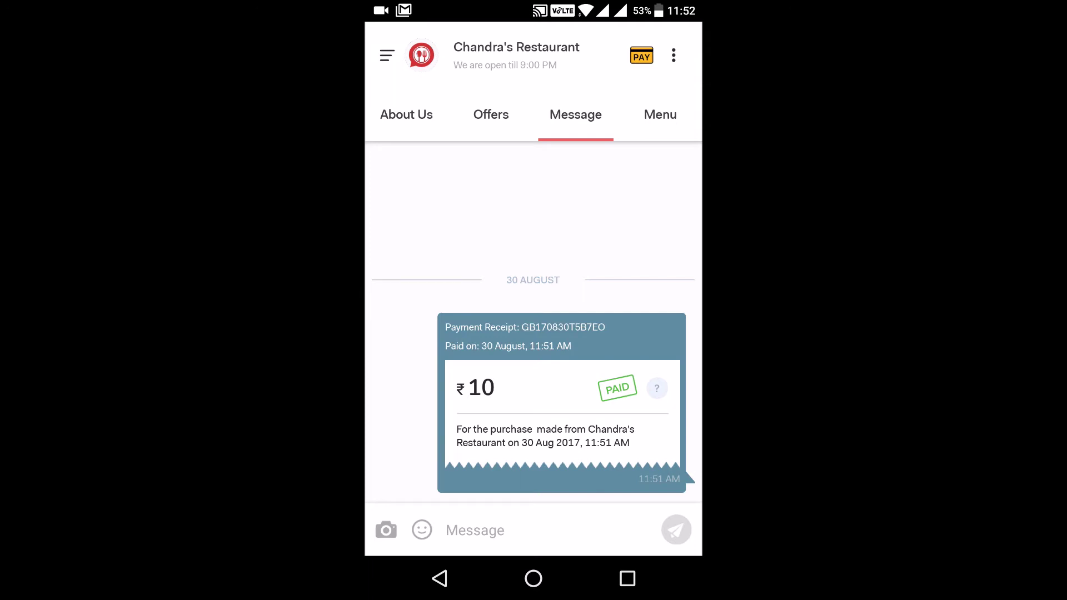
Step: Send the restaurant the chat message 'Hello, please delivery my order quickly.'
left_click(542, 539)
type("Hello,")
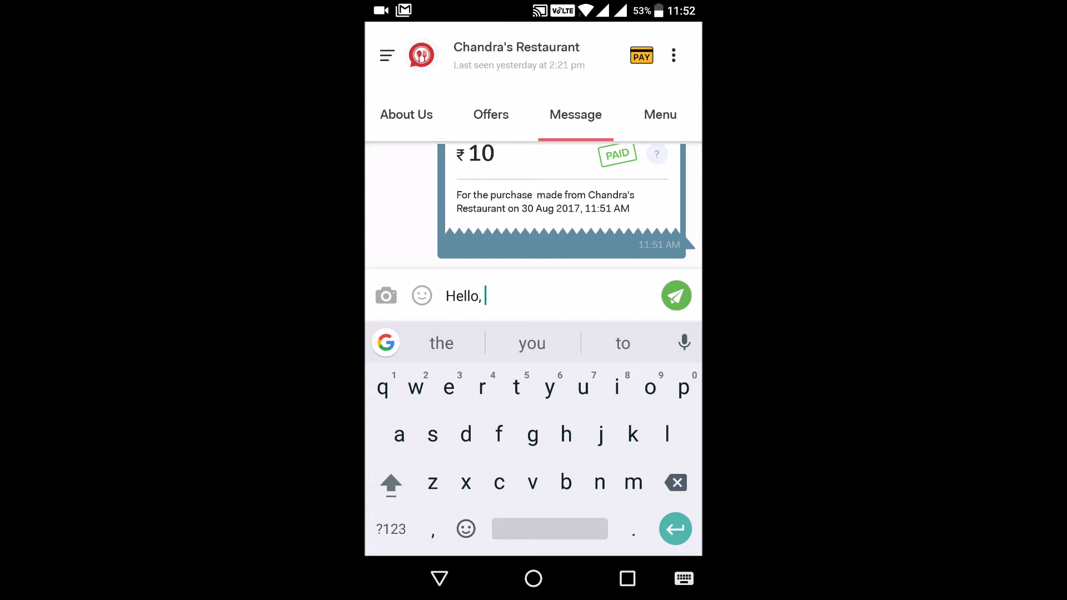
type(" please")
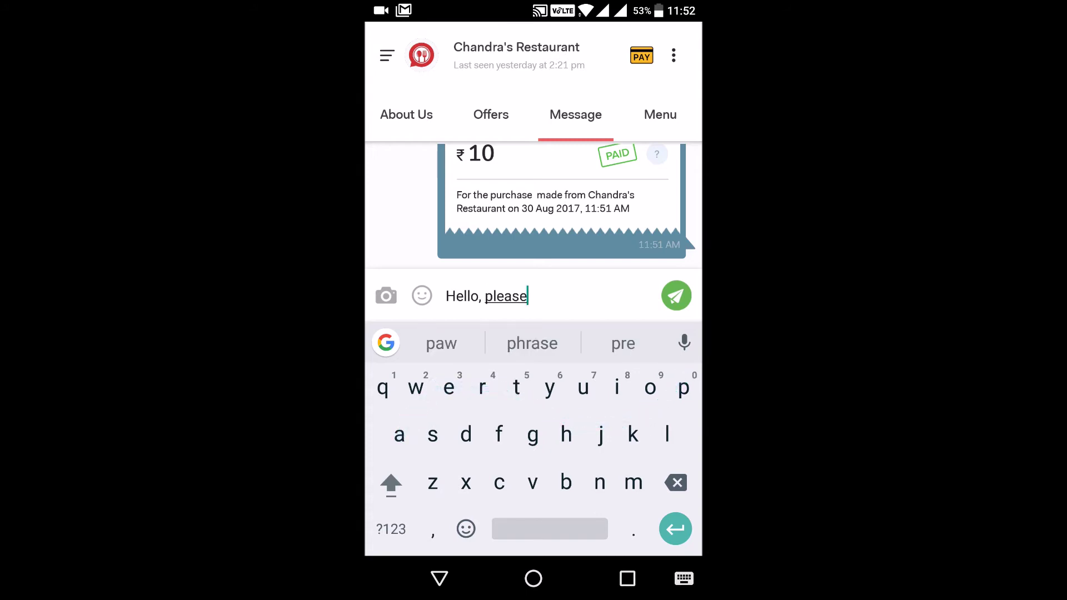
type(" delivery my order")
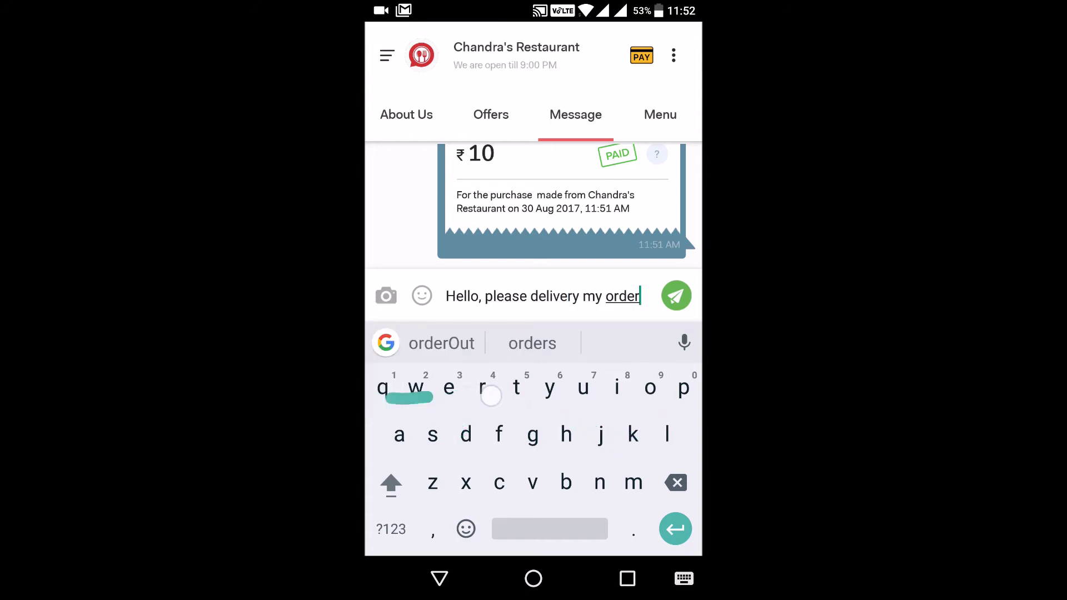
type(" quickly.")
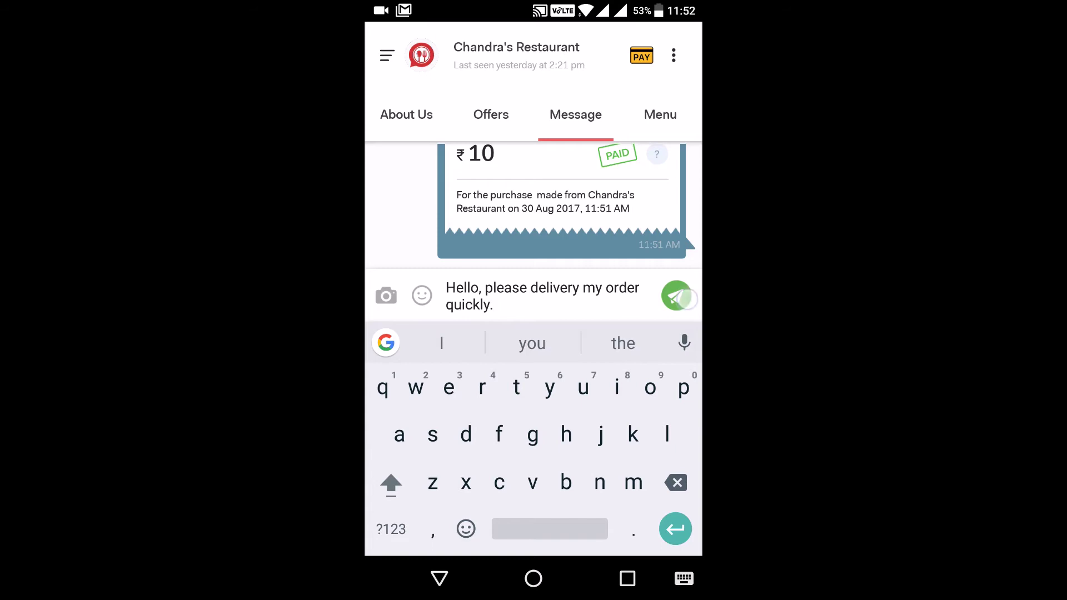
left_click(679, 297)
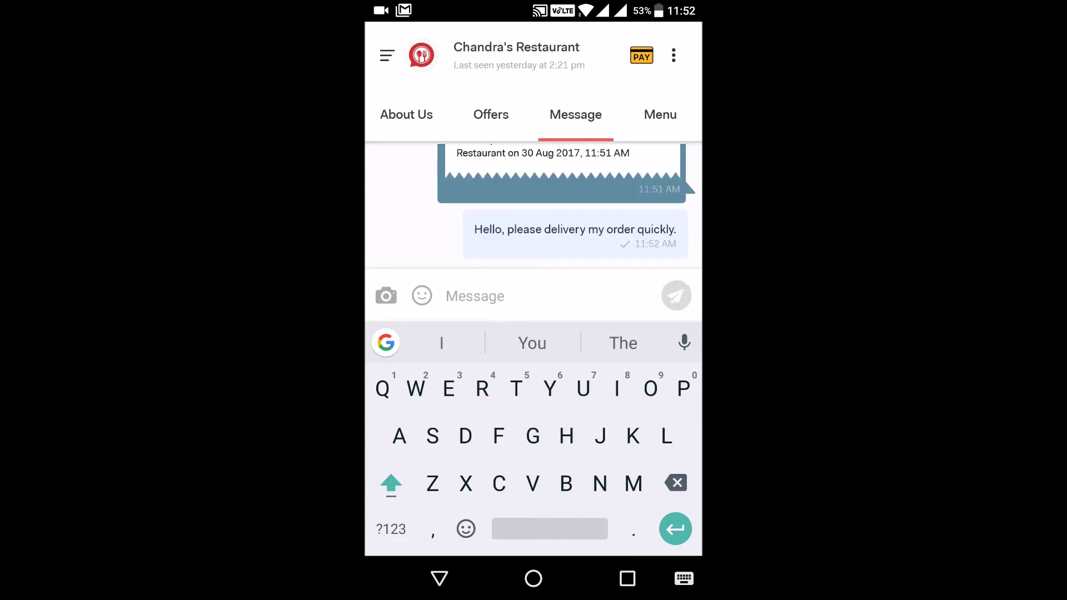
left_click(491, 115)
Step: Review the past payment and its reward points in Purchase History from the side drawer
scroll(533, 344, "down", 2)
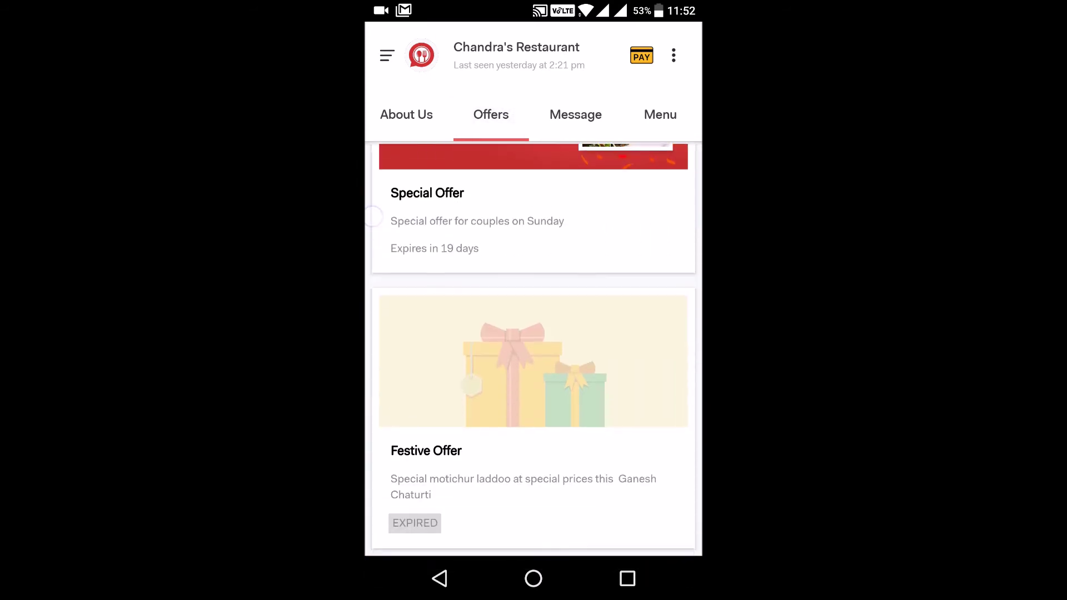
scroll(402, 322, "up", 3)
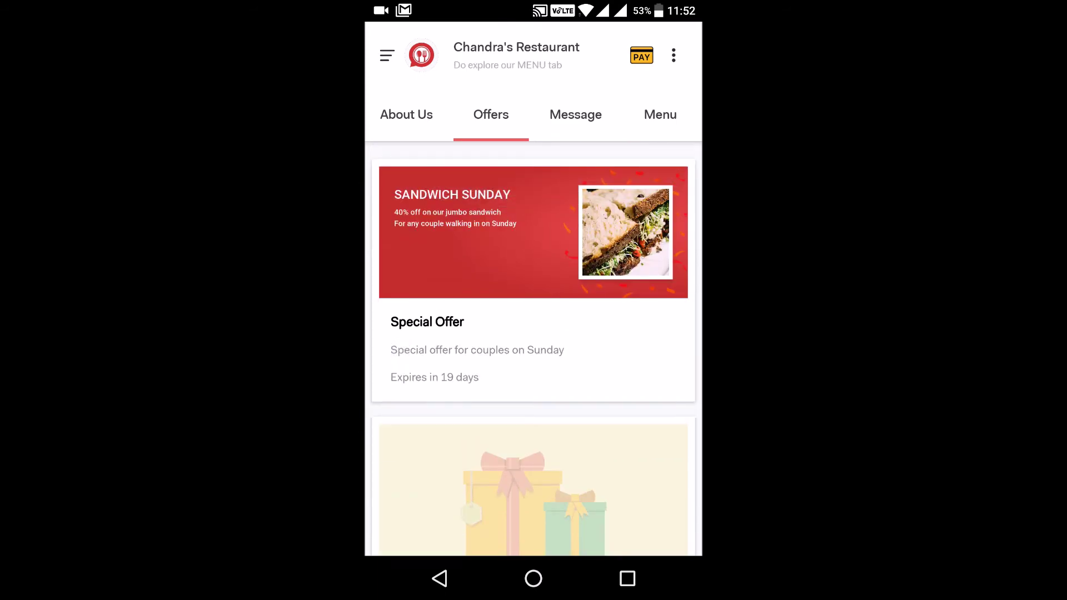
left_click_drag(422, 278, 639, 278)
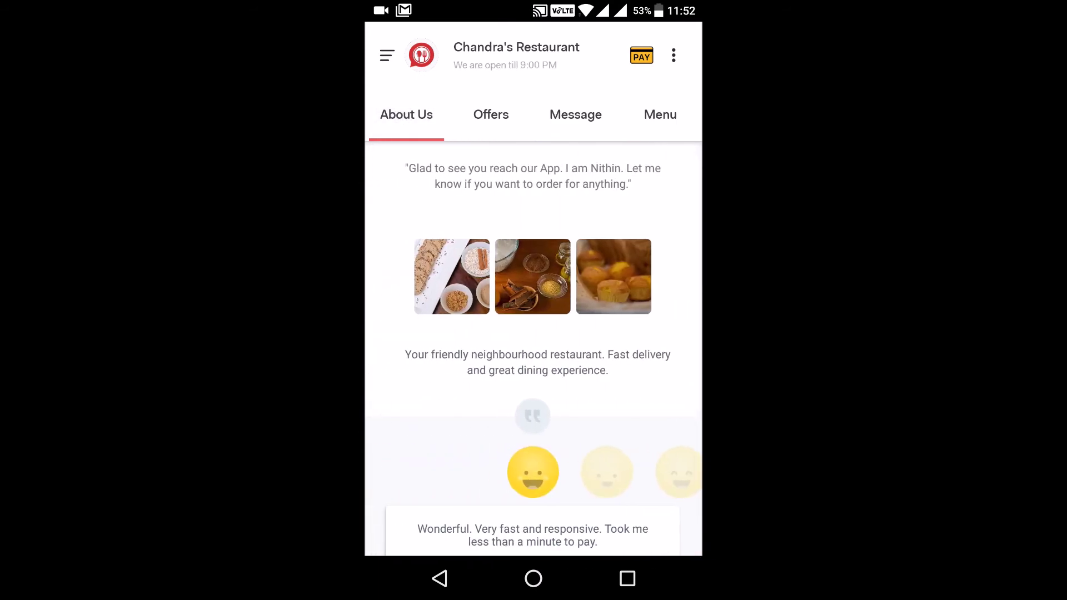
left_click(387, 55)
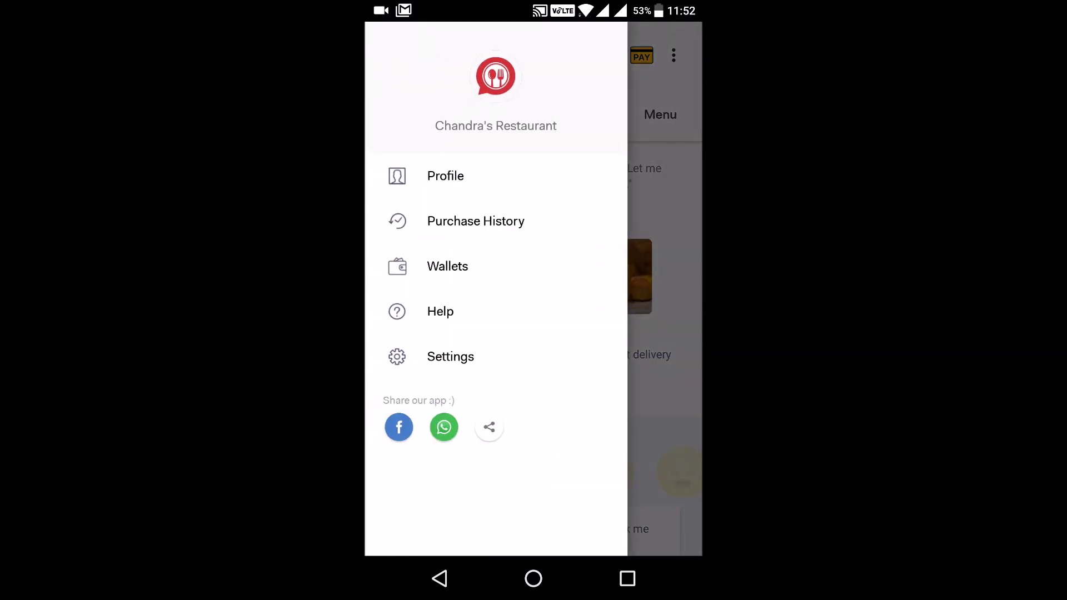
left_click(447, 221)
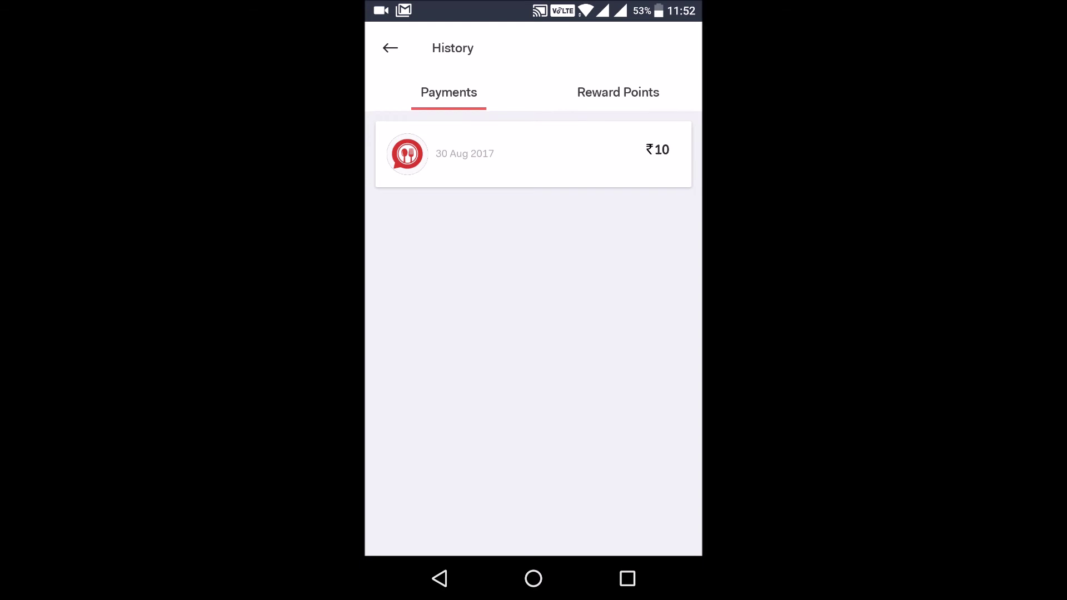
left_click(618, 92)
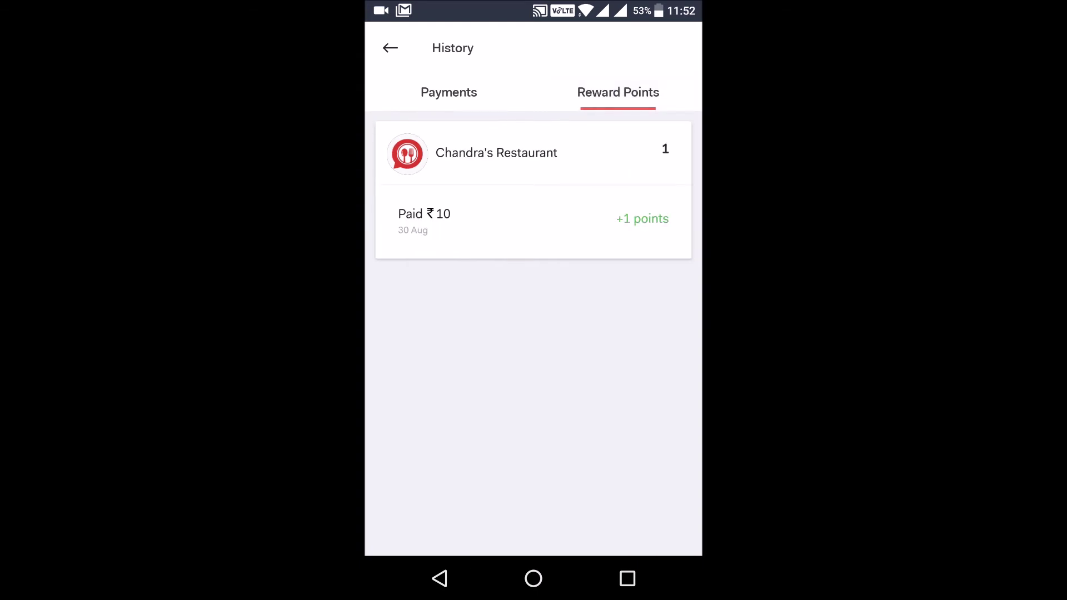
left_click(448, 92)
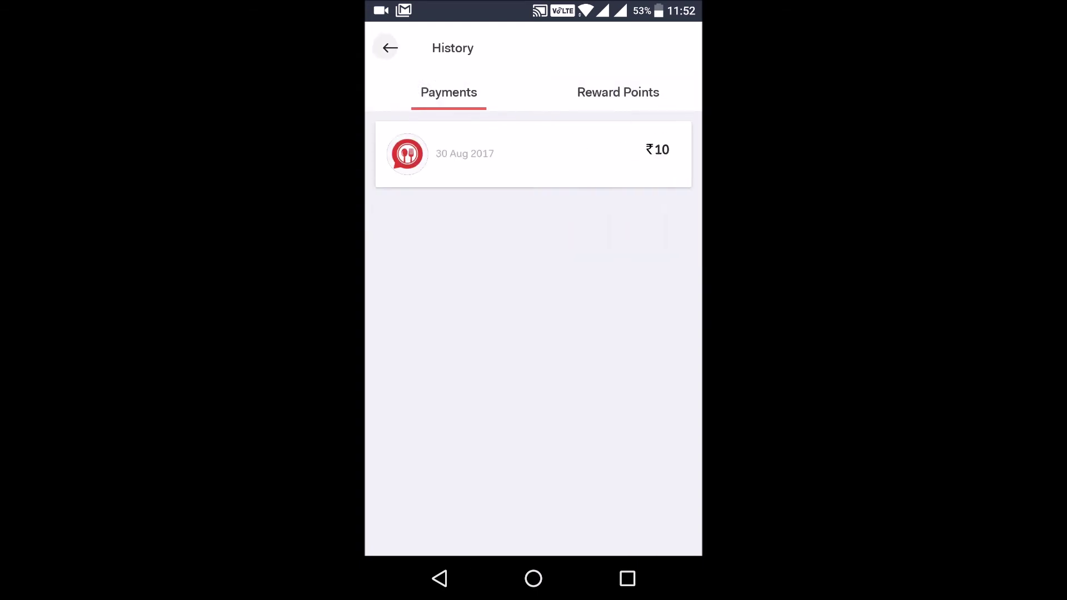
left_click(390, 48)
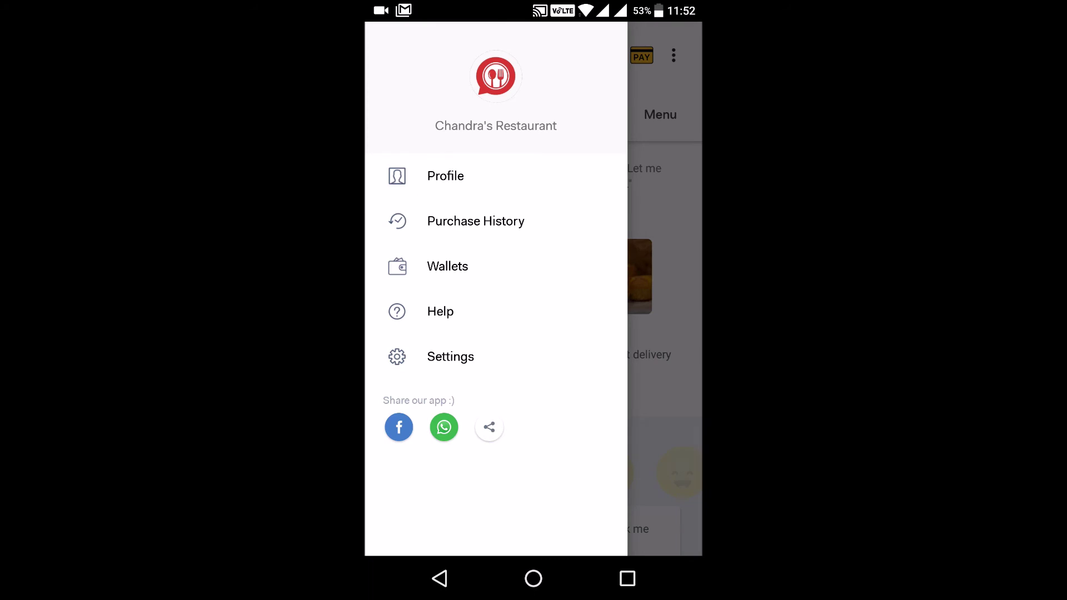
Step: Bring up and dismiss the app's Share options, then swipe over to the Offers page
left_click(489, 427)
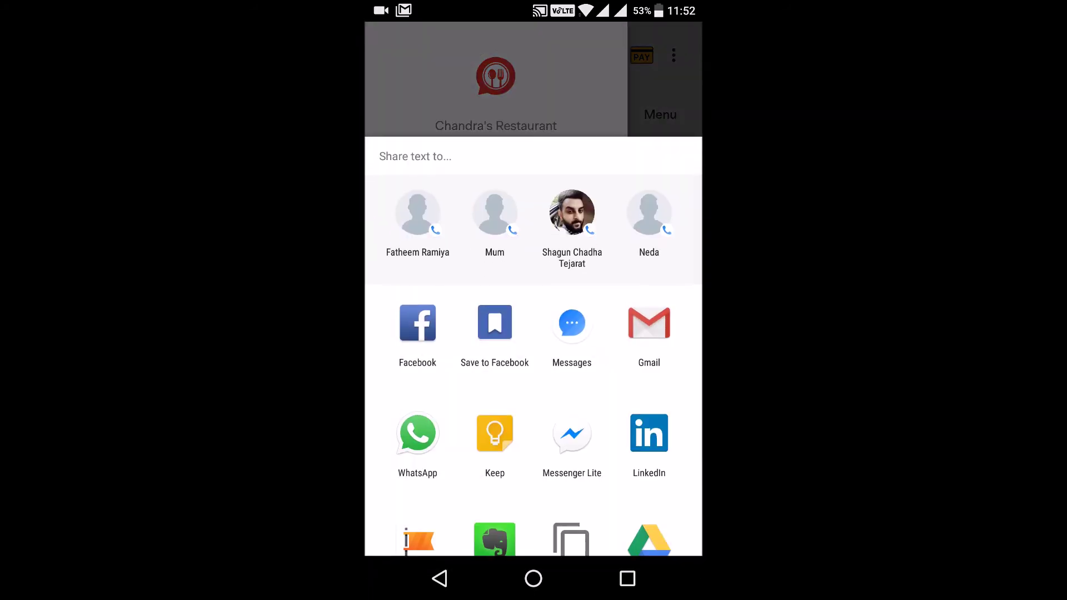
key("Escape")
key("Escape")
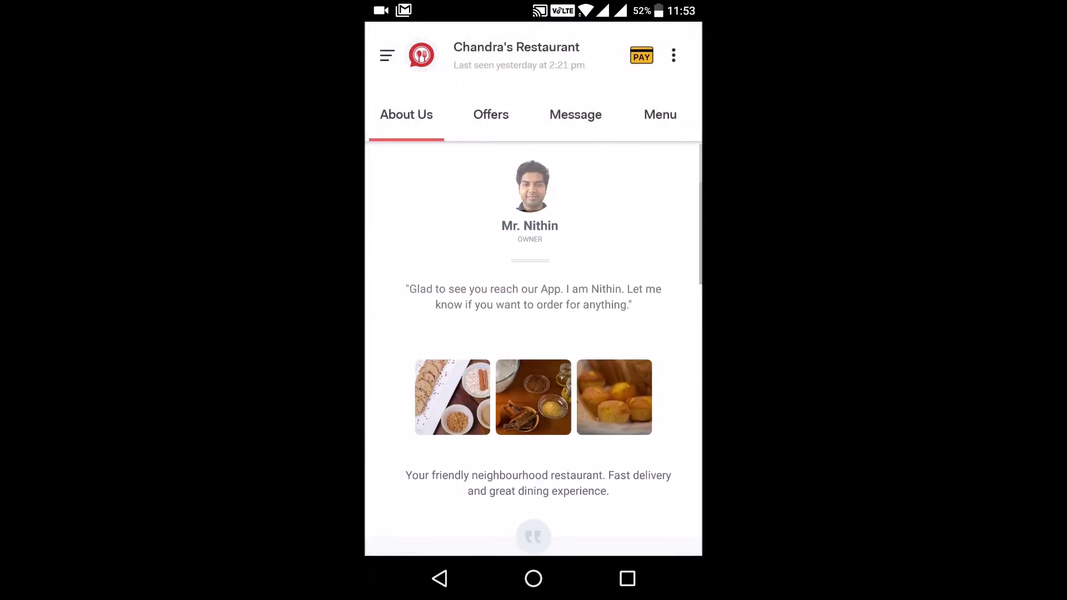
left_click_drag(421, 329, 639, 329)
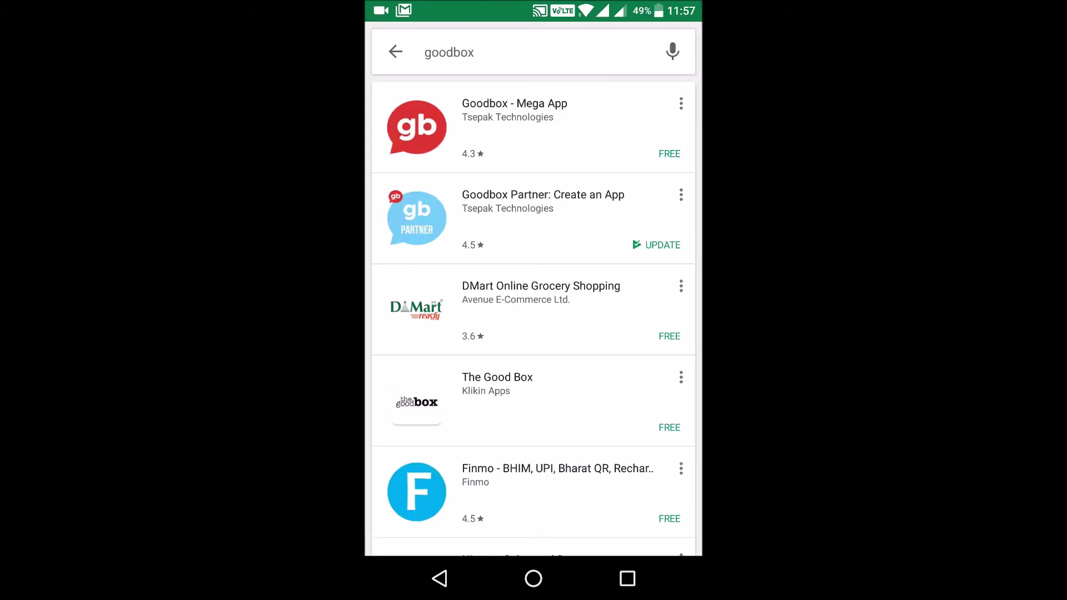
Step: Install the Goodbox - Mega App from its Play Store page and open it
left_click(514, 128)
left_click(631, 274)
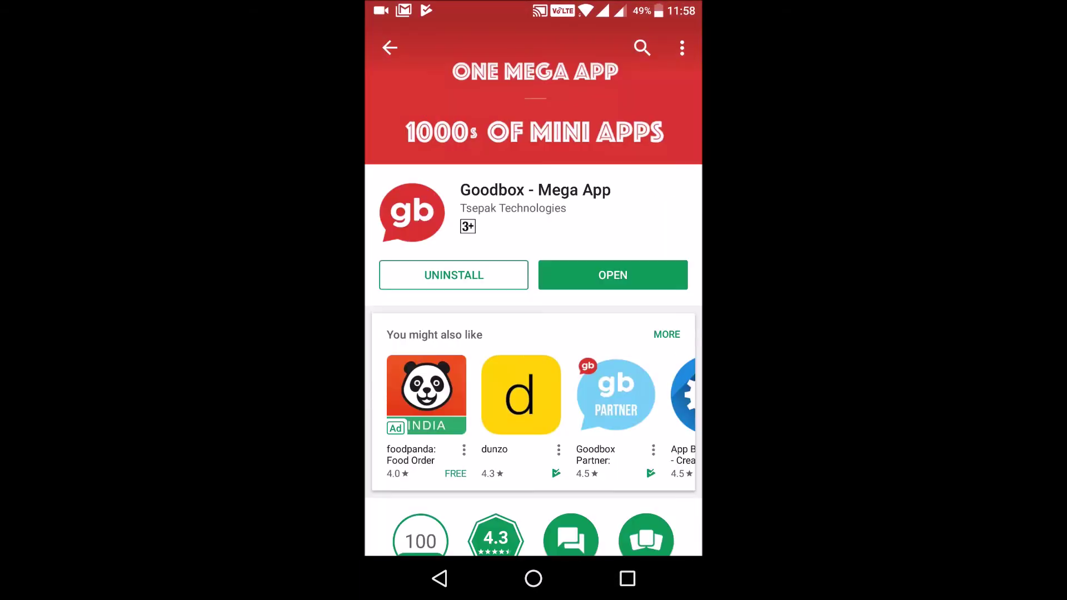
left_click(611, 274)
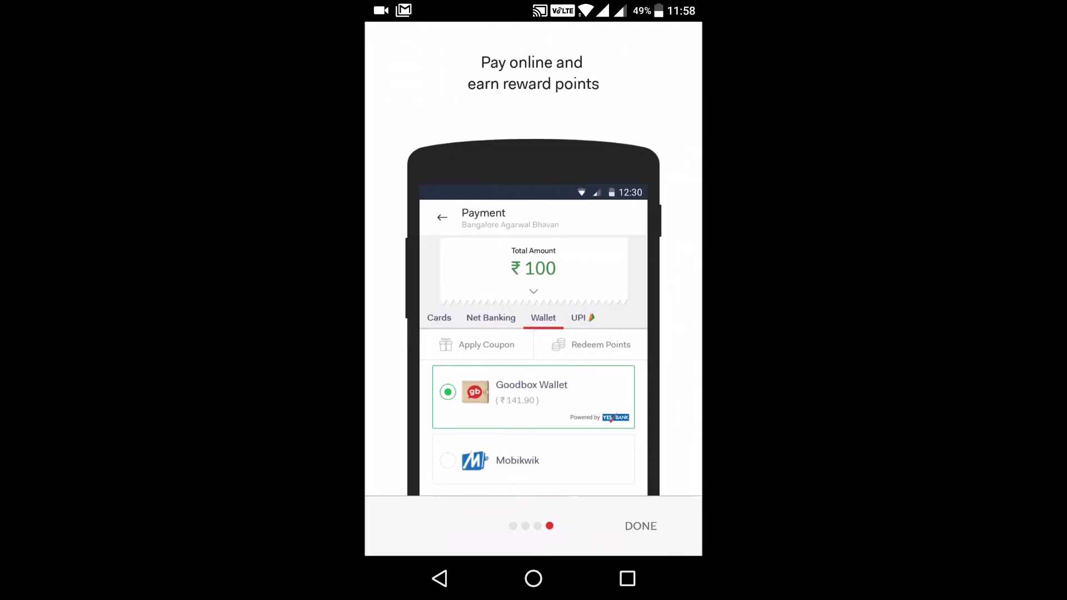
Step: Finish the intro screens and sign in with the mobile number
left_click(640, 526)
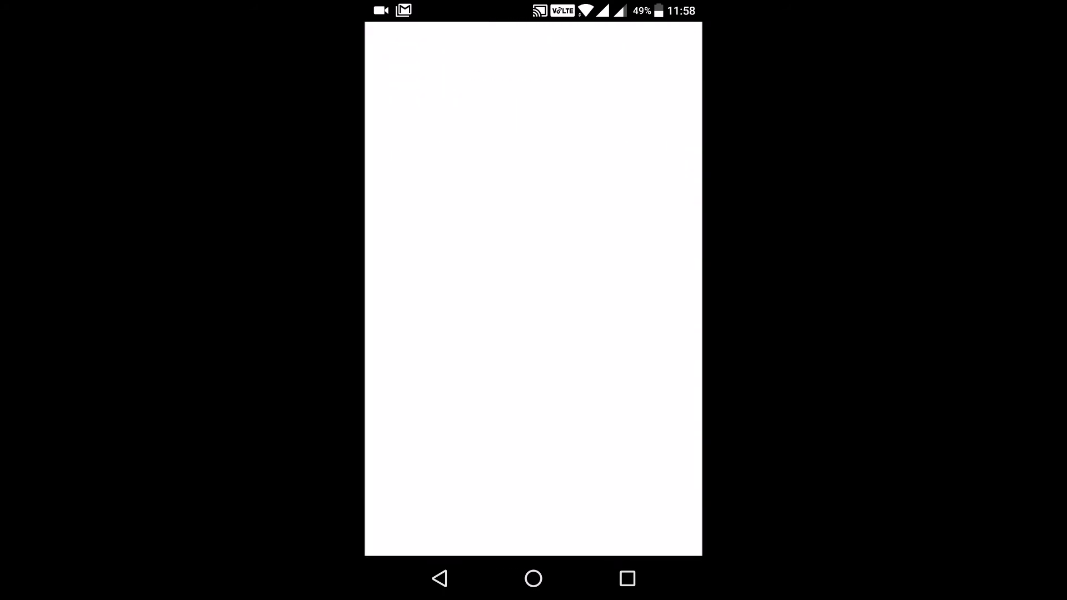
left_click(521, 162)
left_click(543, 315)
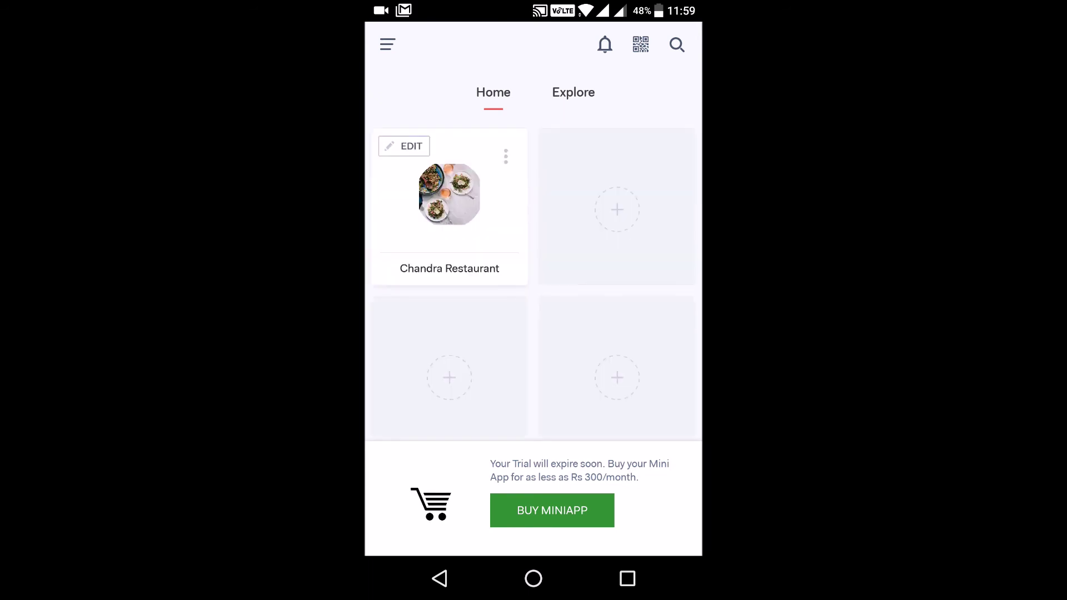
Step: Search Explore for 'chandra' and open Chandra's Restaurant
left_click_drag(619, 281, 619, 197)
scroll(534, 300, "up", 2)
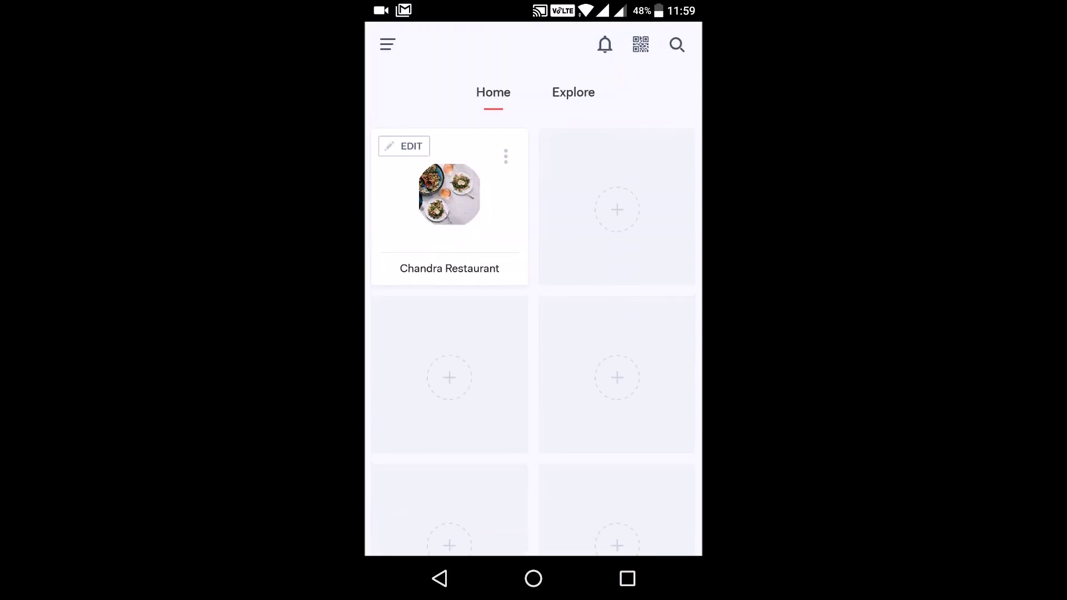
left_click(578, 90)
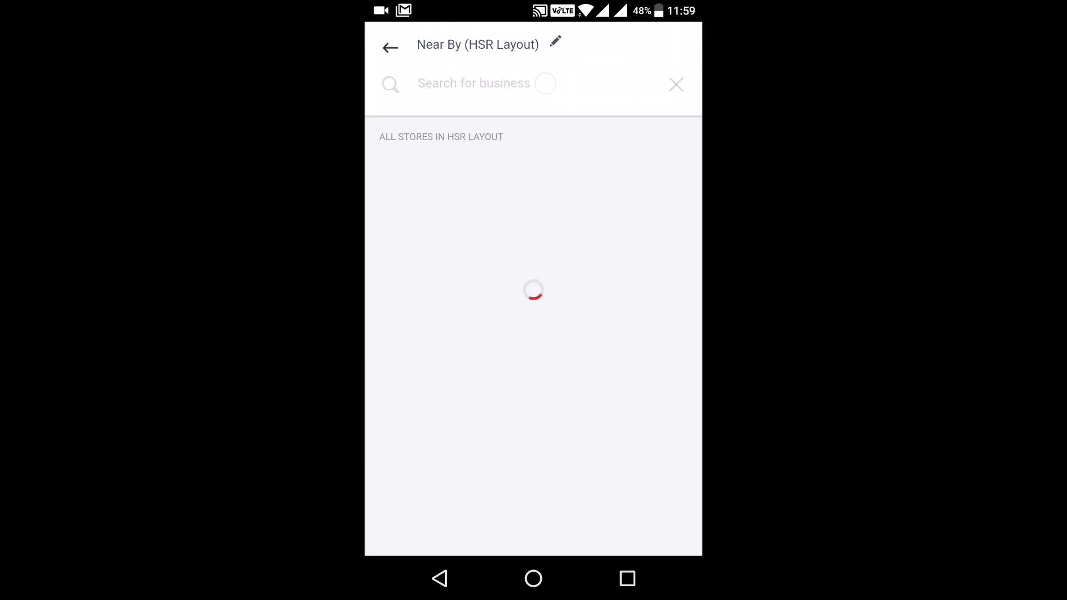
left_click(545, 83)
type("chandra")
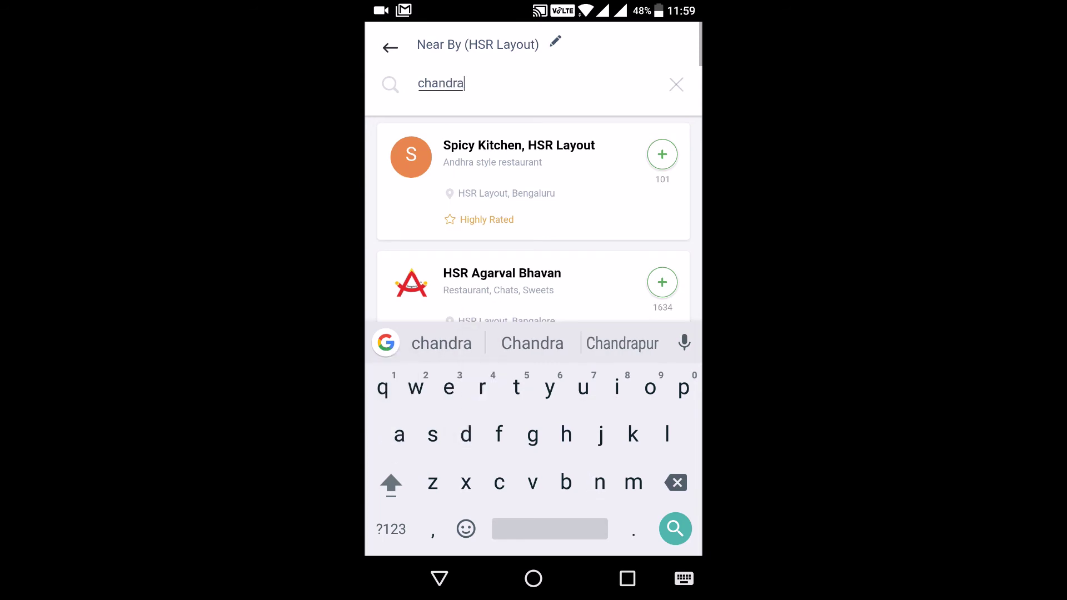
key("Return")
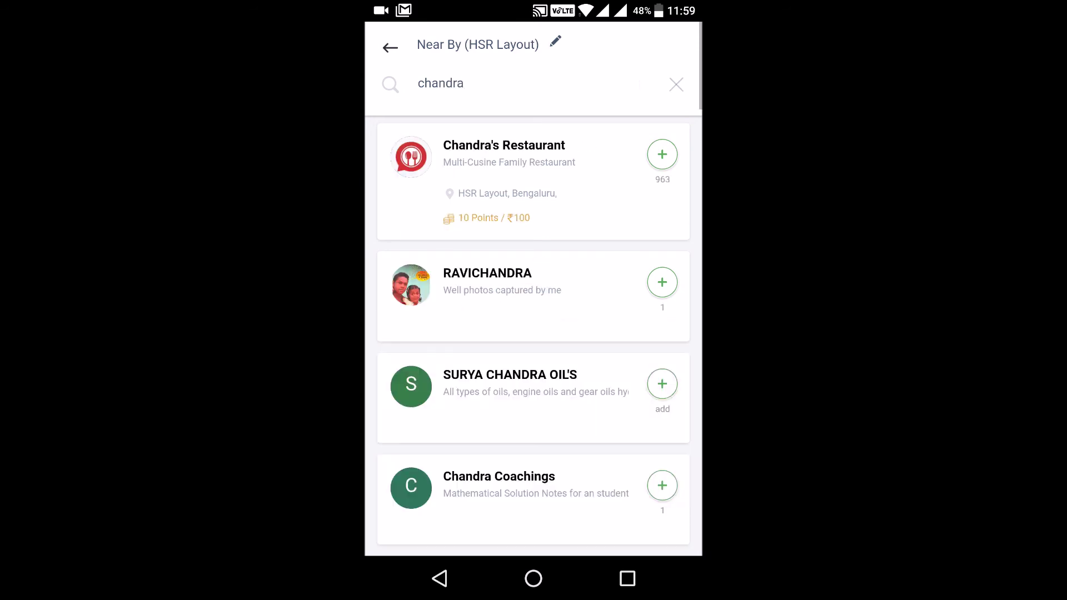
left_click(500, 144)
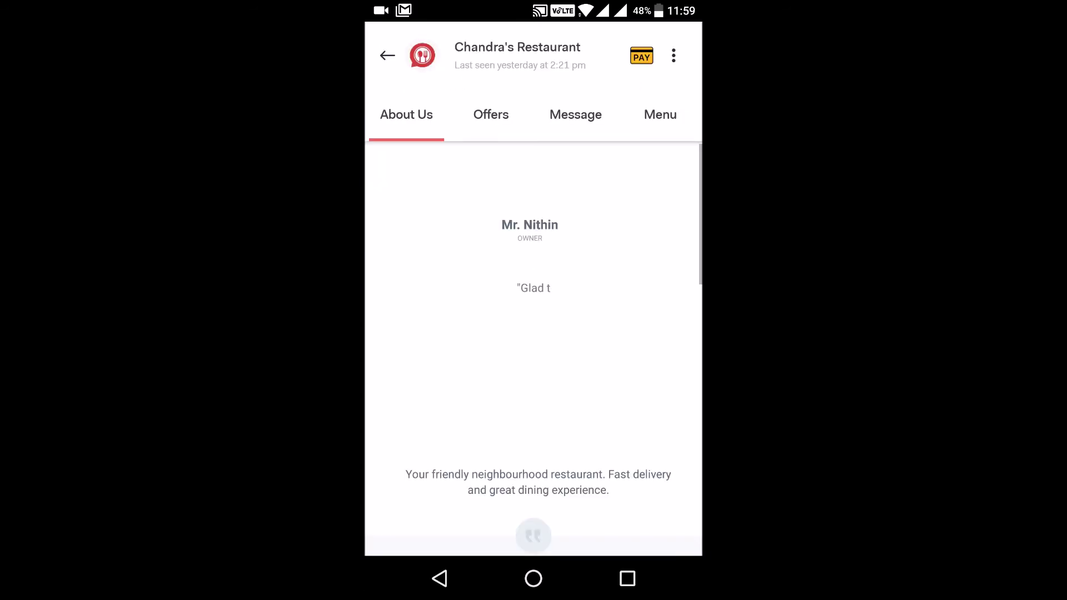
Step: Review the restaurant's About Us page, checking its location and opening timings
scroll(533, 333, "down", 10)
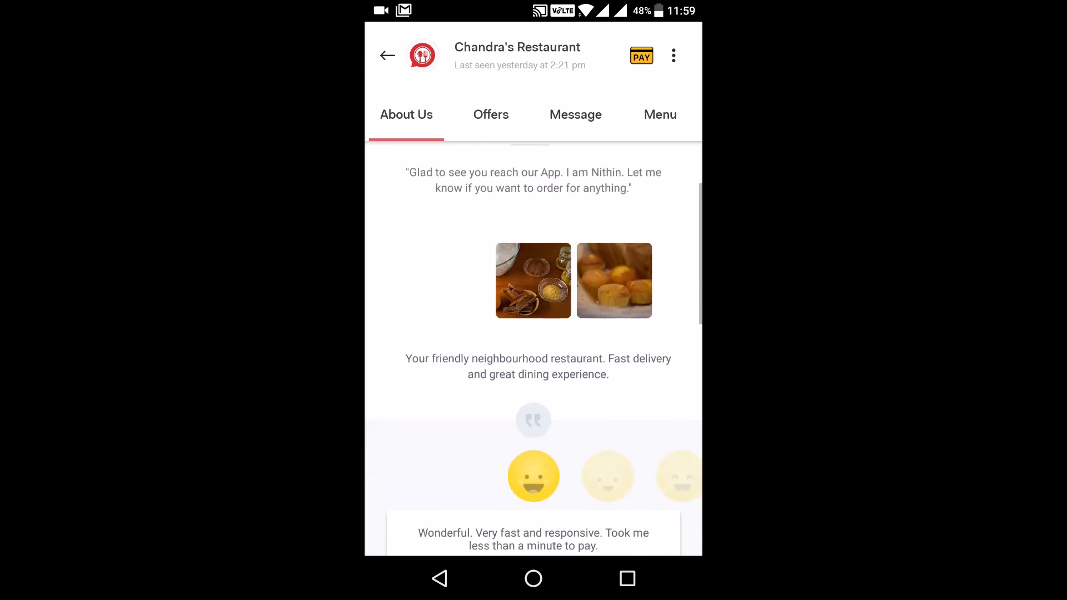
scroll(626, 259, "up", 10)
scroll(533, 333, "down", 10)
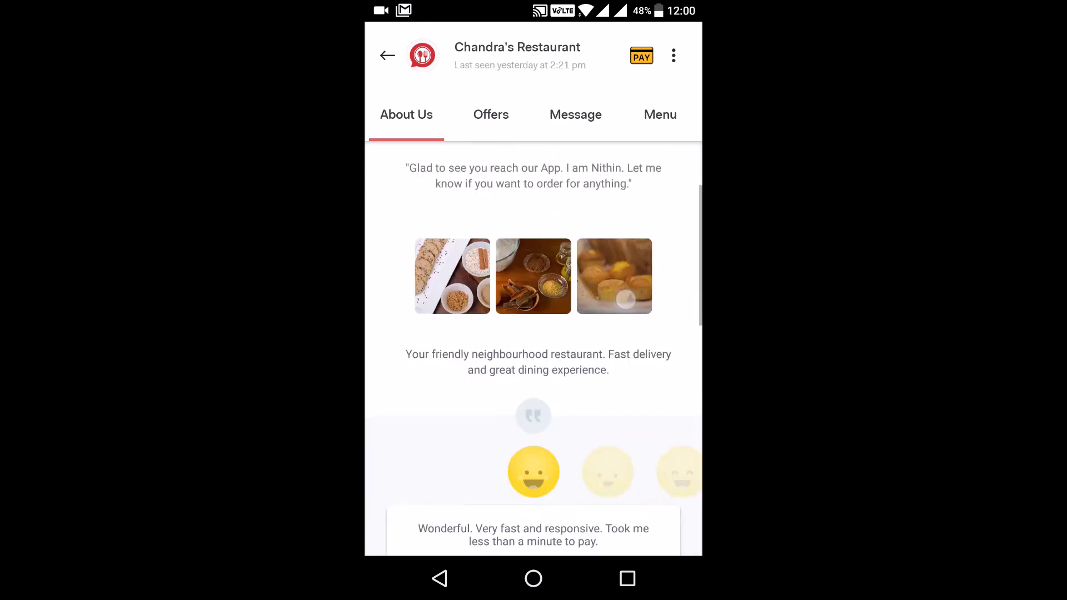
left_click(644, 389)
left_click(639, 426)
left_click(533, 278)
left_click(640, 439)
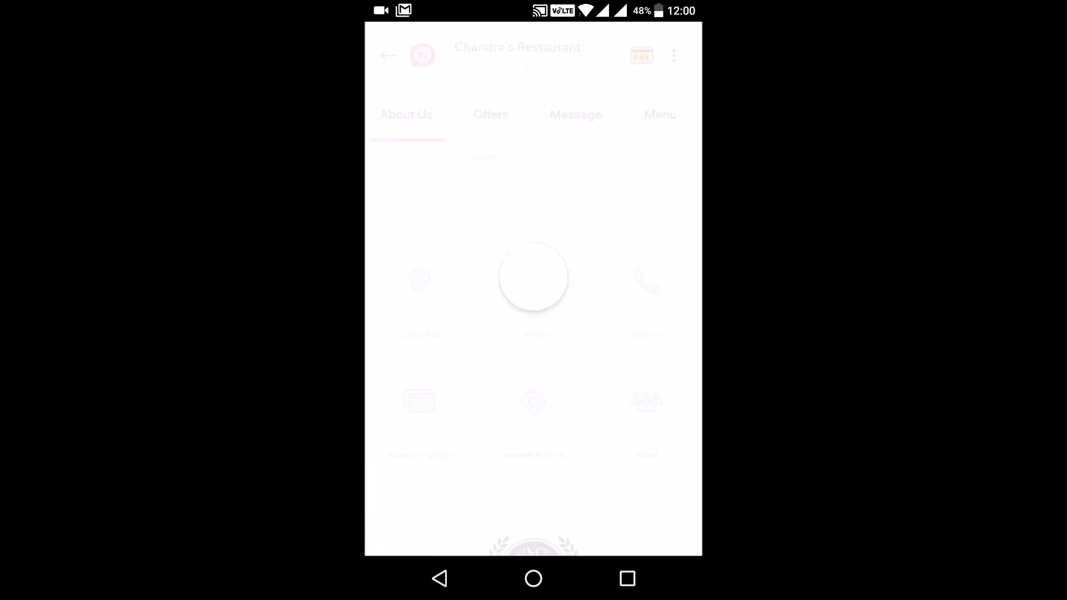
scroll(601, 424, "up", 5)
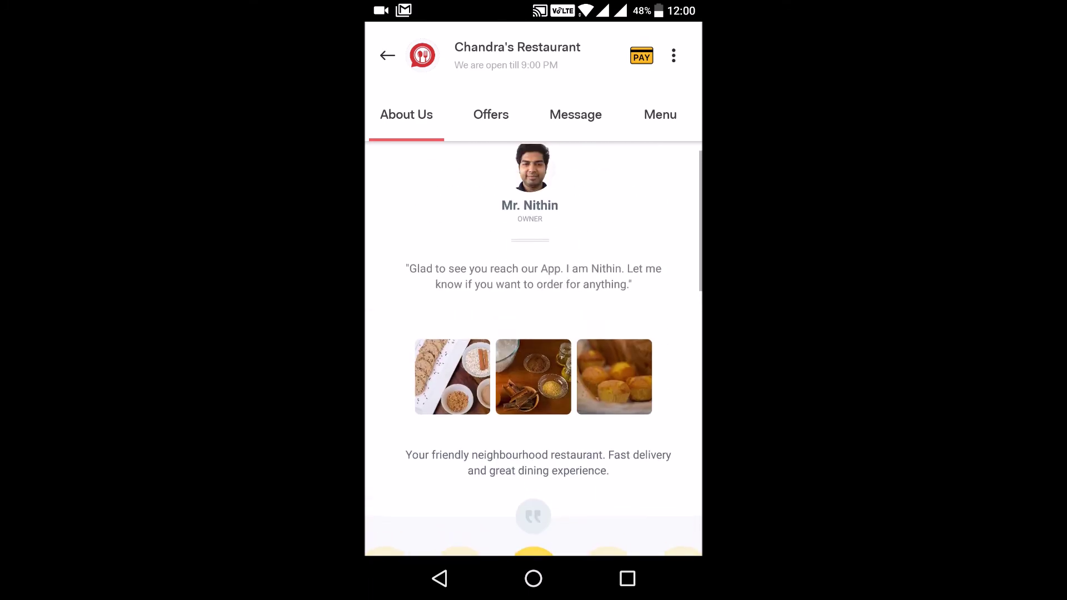
Step: Browse the Mains, Sides and Drinks menu tabs, then add the restaurant to the home screen
left_click(660, 114)
scroll(425, 327, "down", 3)
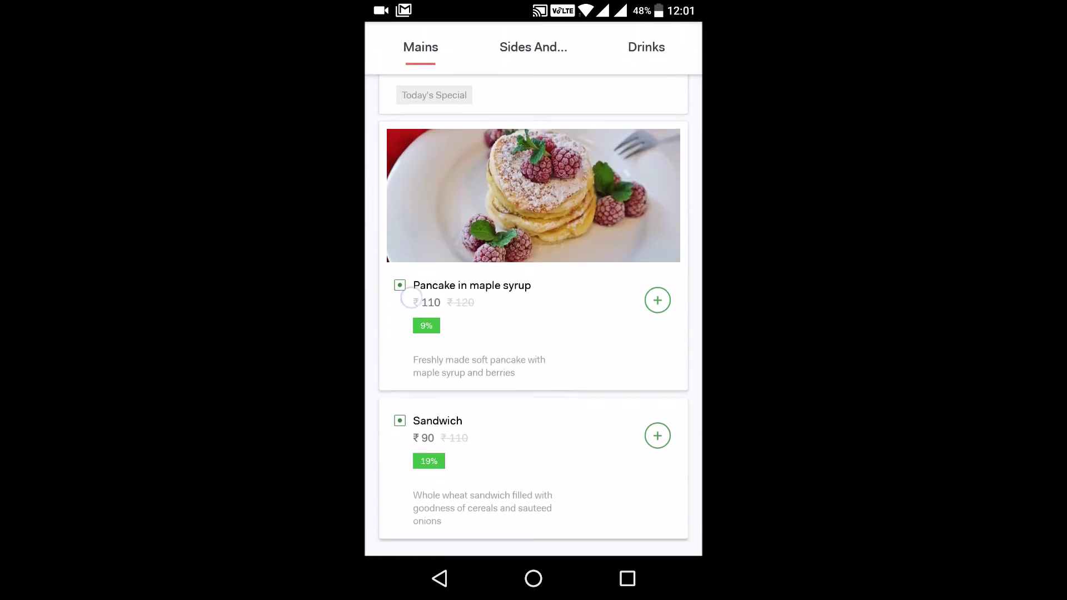
scroll(534, 333, "up", 5)
left_click(533, 101)
left_click(646, 101)
left_click(533, 101)
left_click(421, 101)
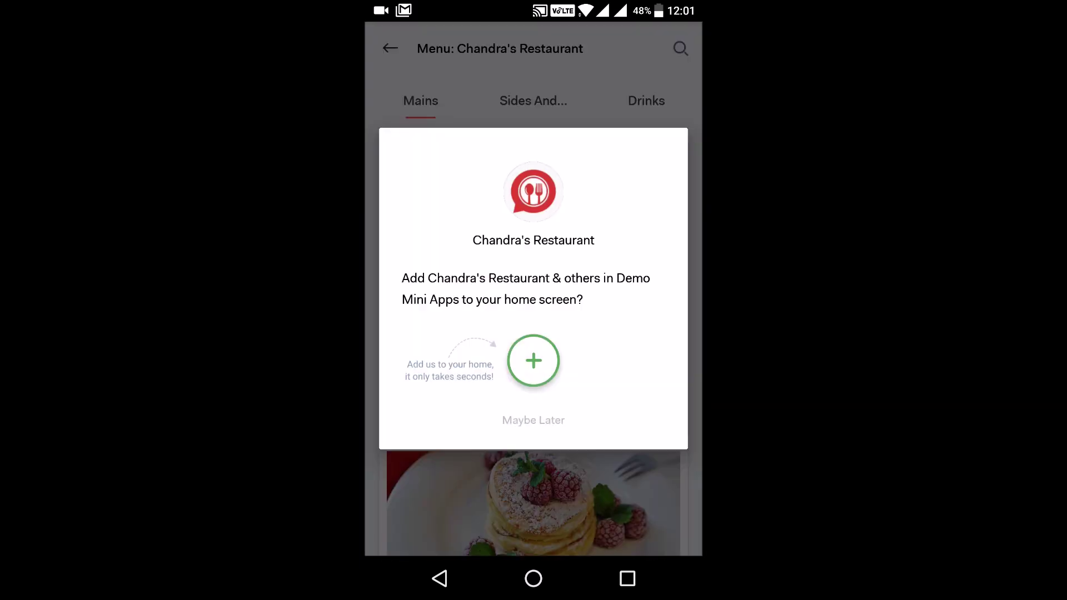
left_click(533, 361)
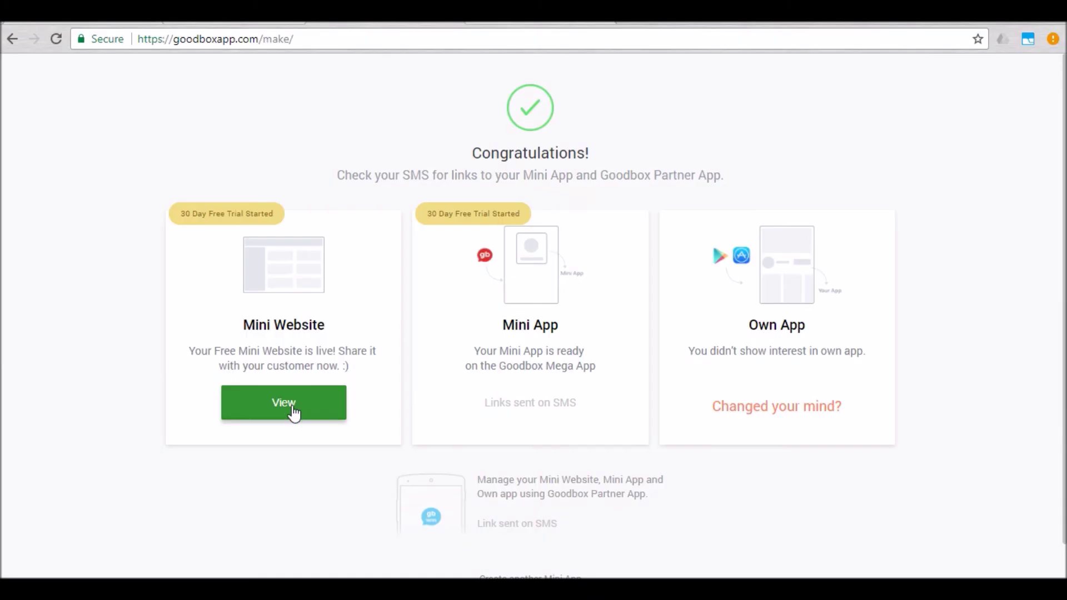
Step: Open the live mini website and view its About Us and Menu sections
left_click(290, 408)
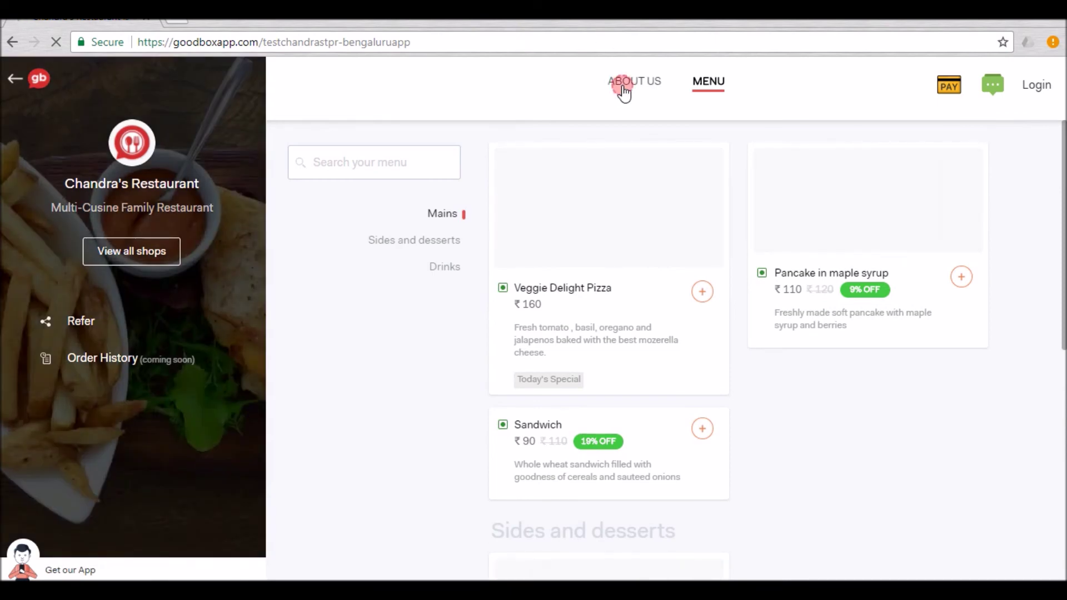
left_click(623, 84)
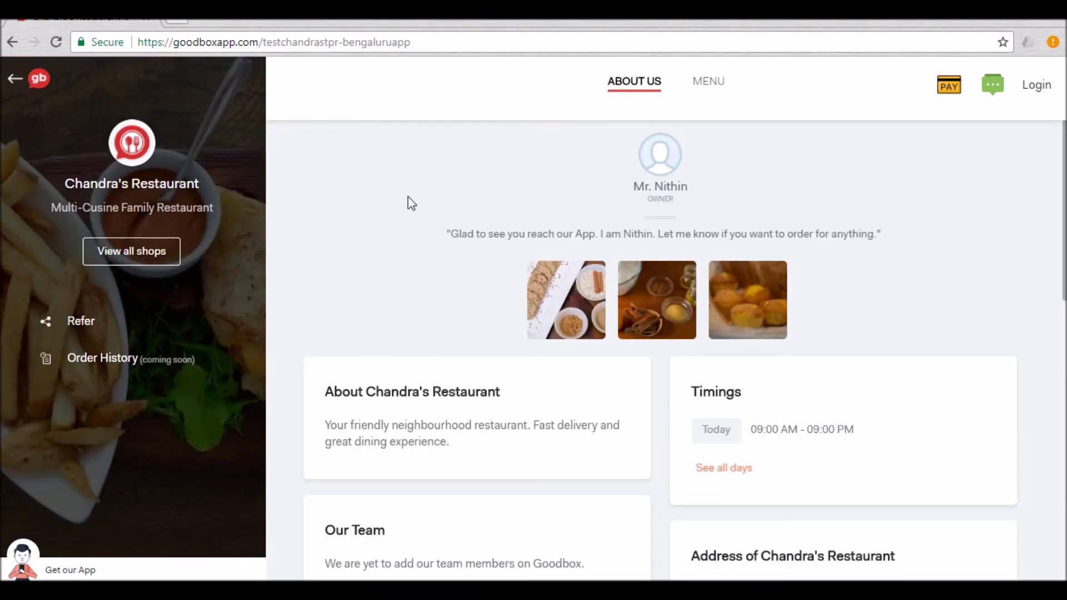
left_click(709, 82)
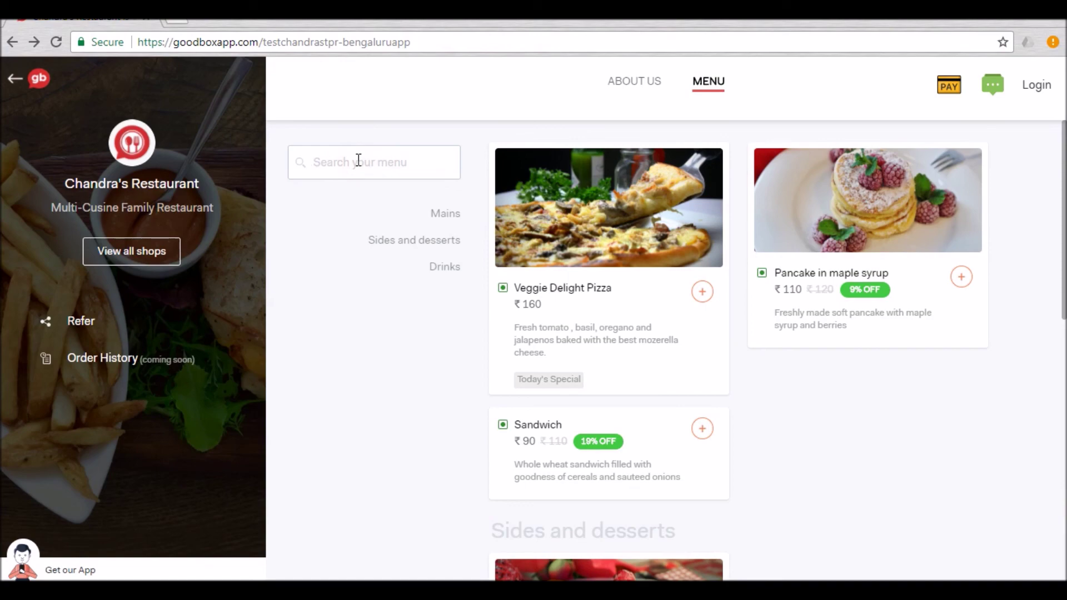
scroll(659, 373, "down", 6)
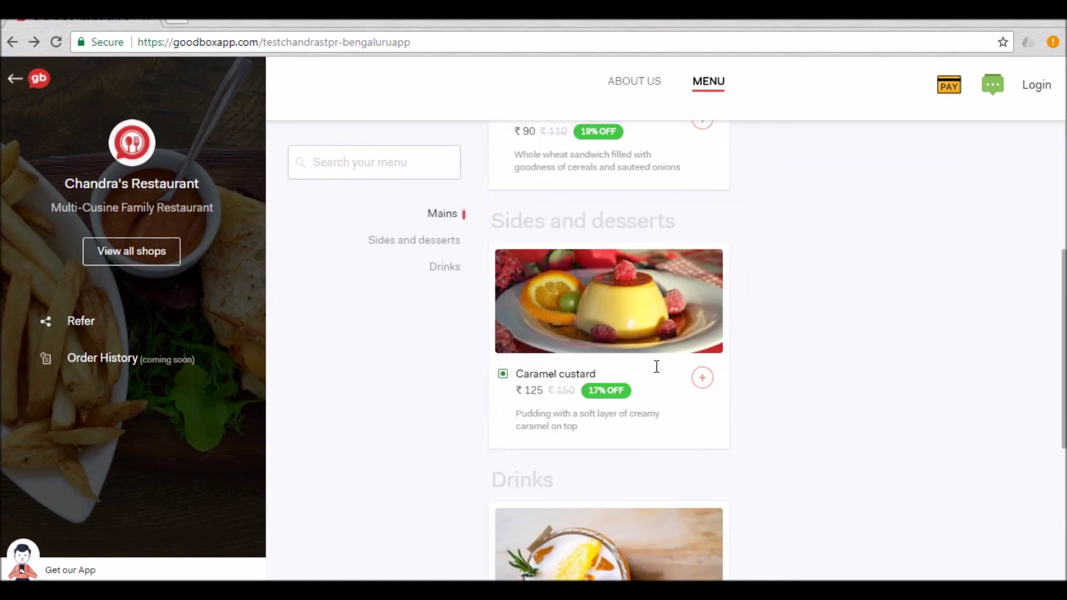
scroll(659, 372, "down", 5)
scroll(658, 372, "up", 7)
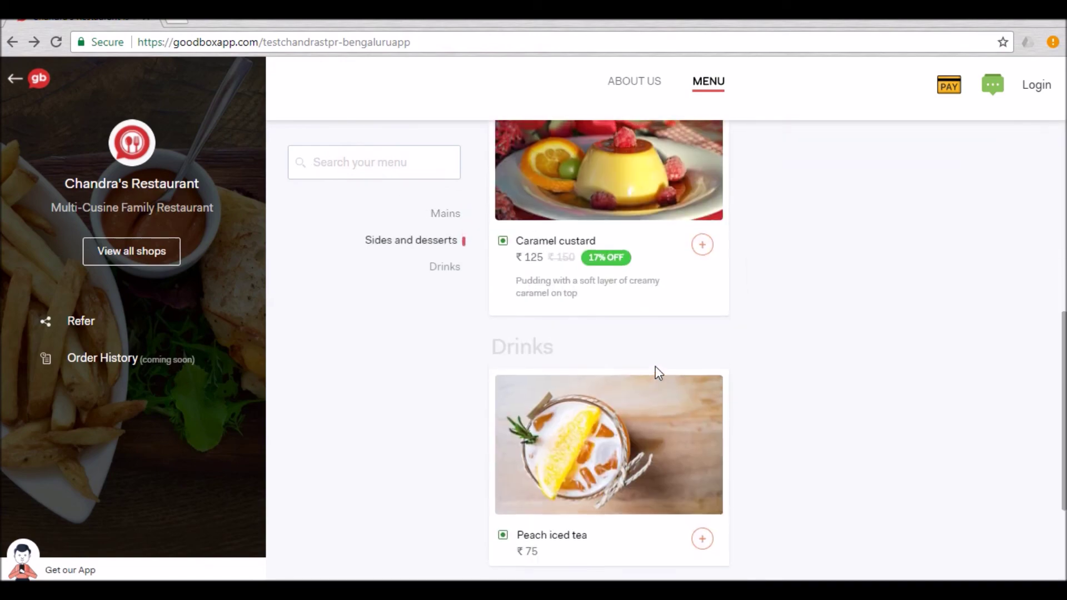
scroll(655, 365, "up", 3)
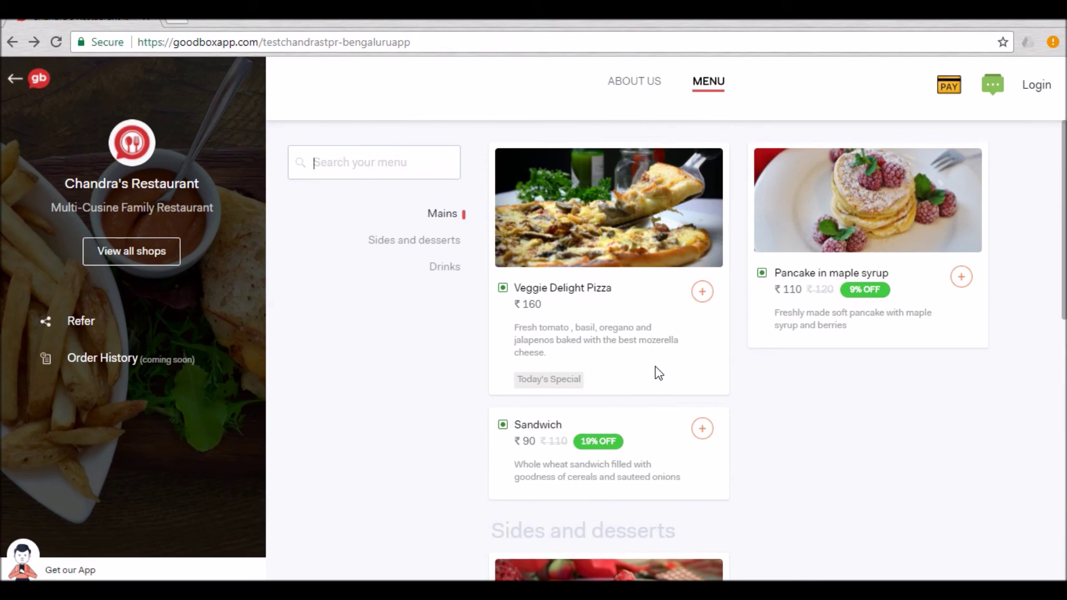
Step: Check the chat history, revisit About Us, and go to the create-mini-app page
left_click(994, 85)
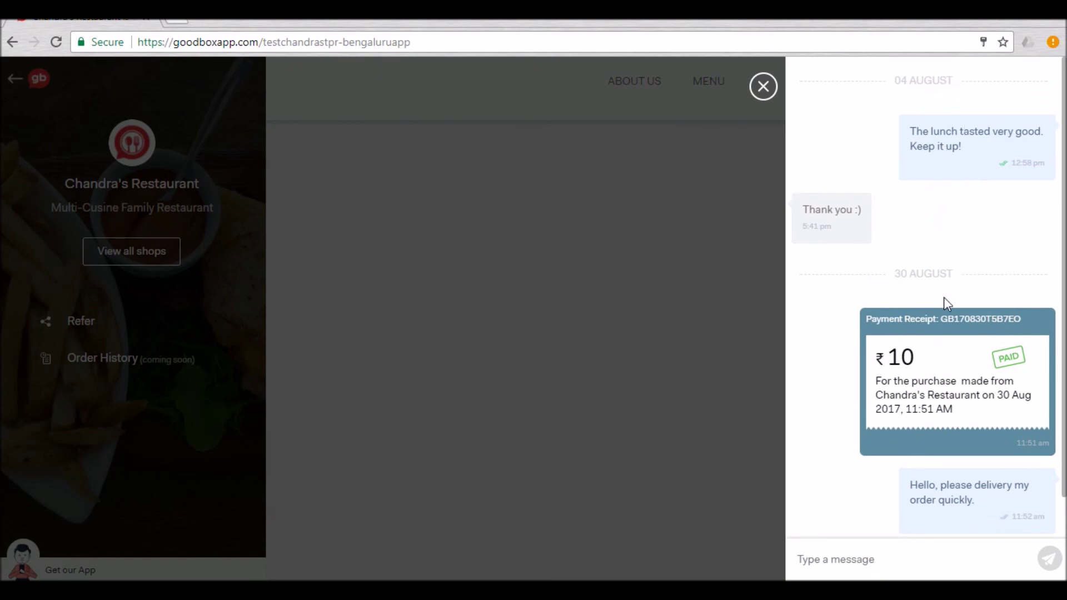
scroll(944, 303, "down", 1)
left_click(774, 96)
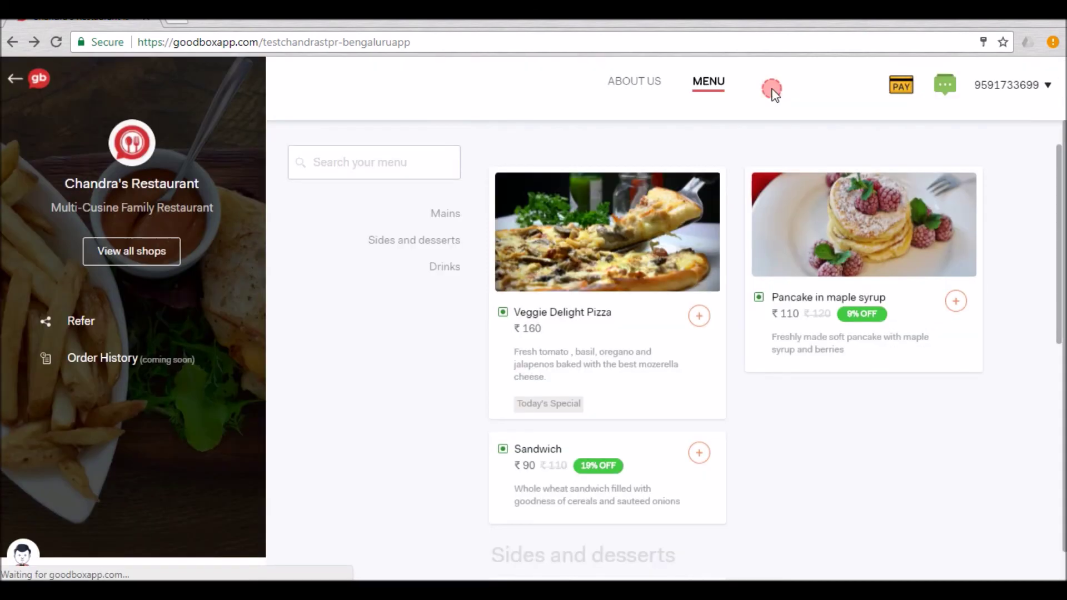
left_click(633, 86)
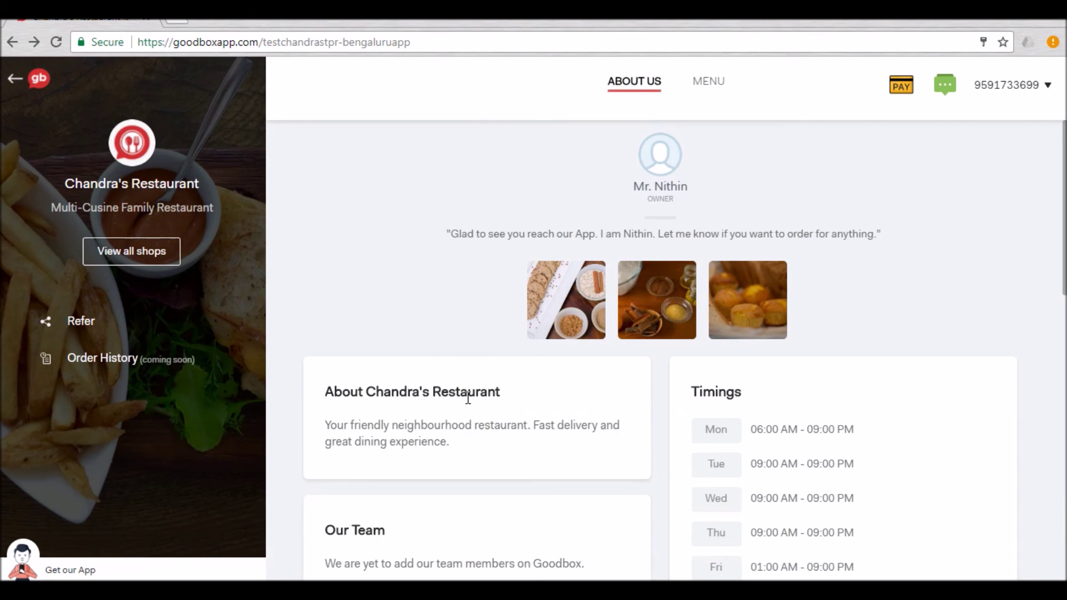
scroll(734, 288, "down", 5)
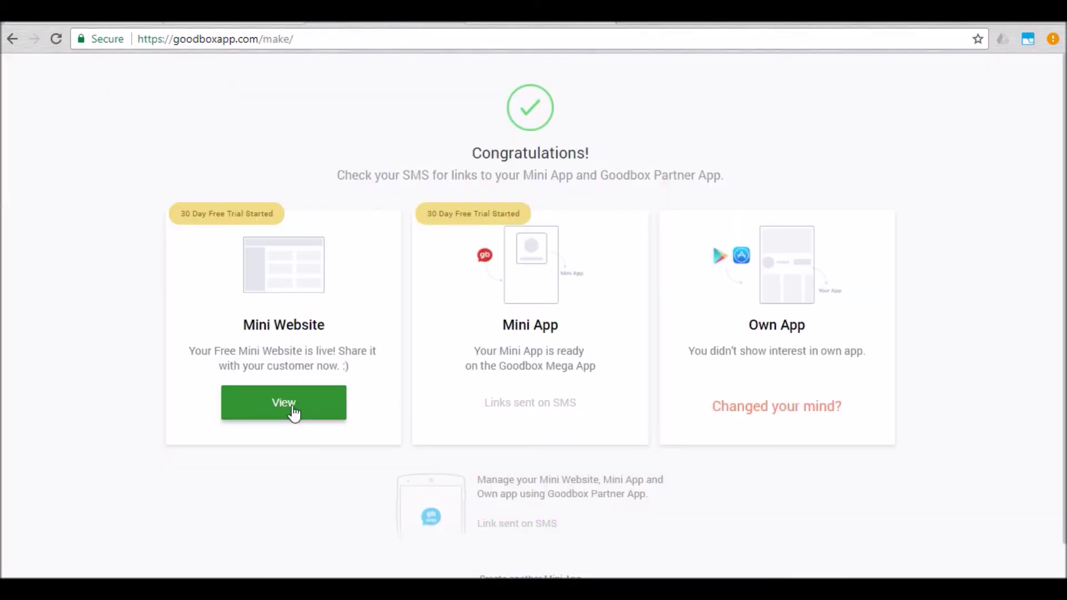
left_click(285, 402)
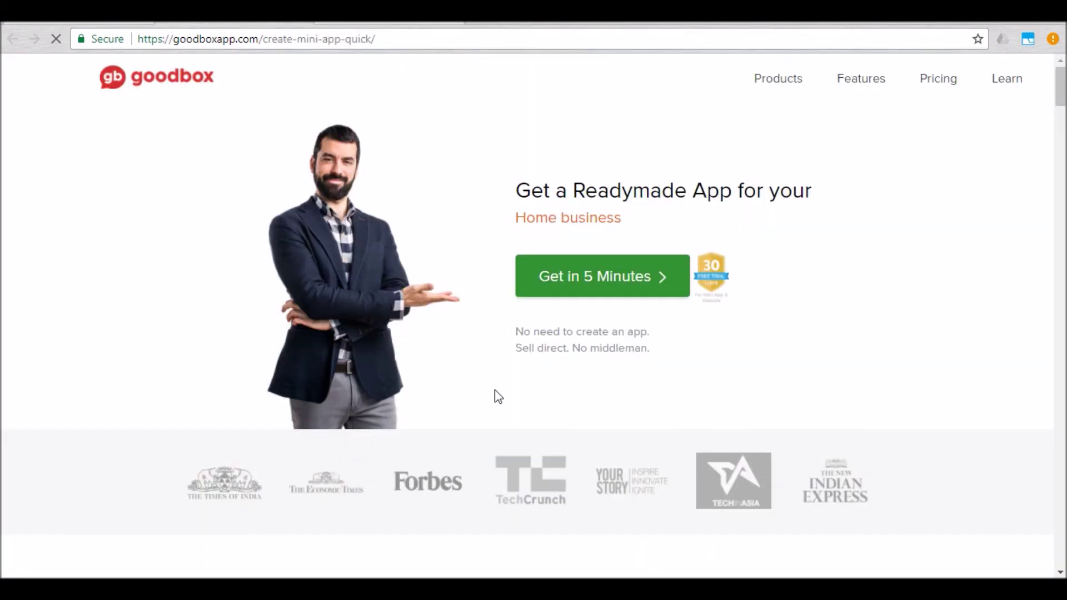